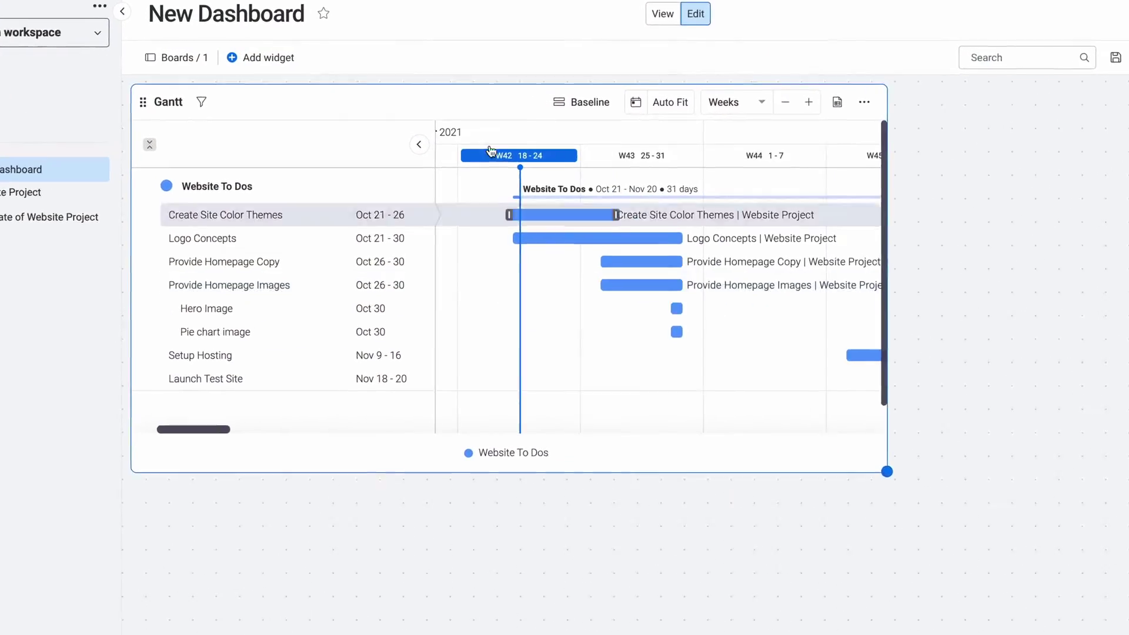
left_click(267, 57)
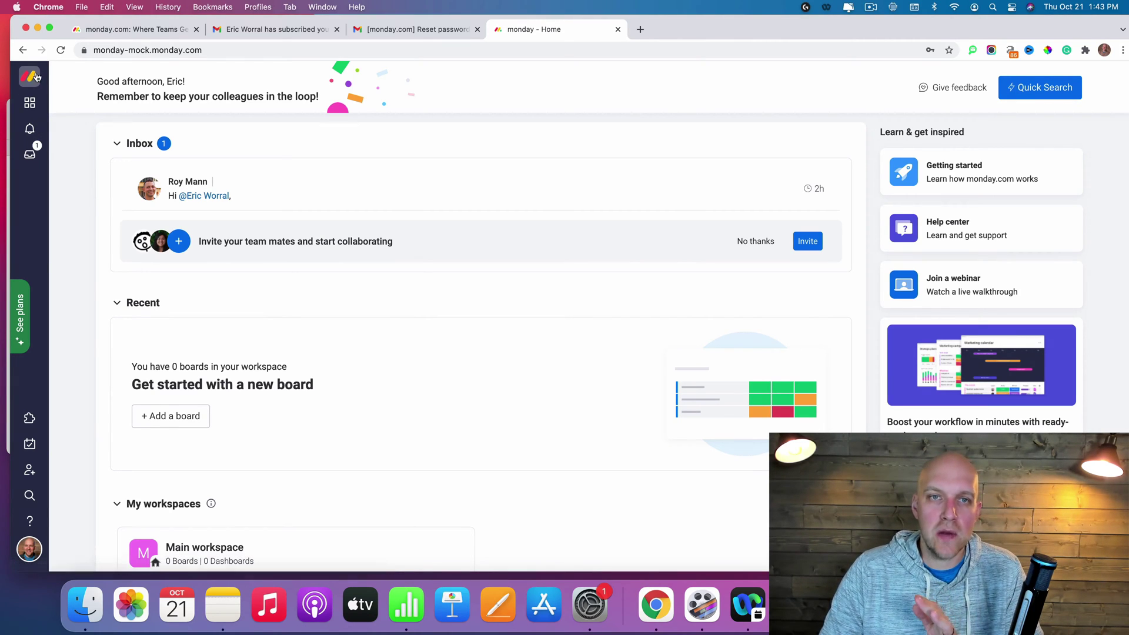
Make the browser window full screen and open the workspace navigation
left_click(50, 31)
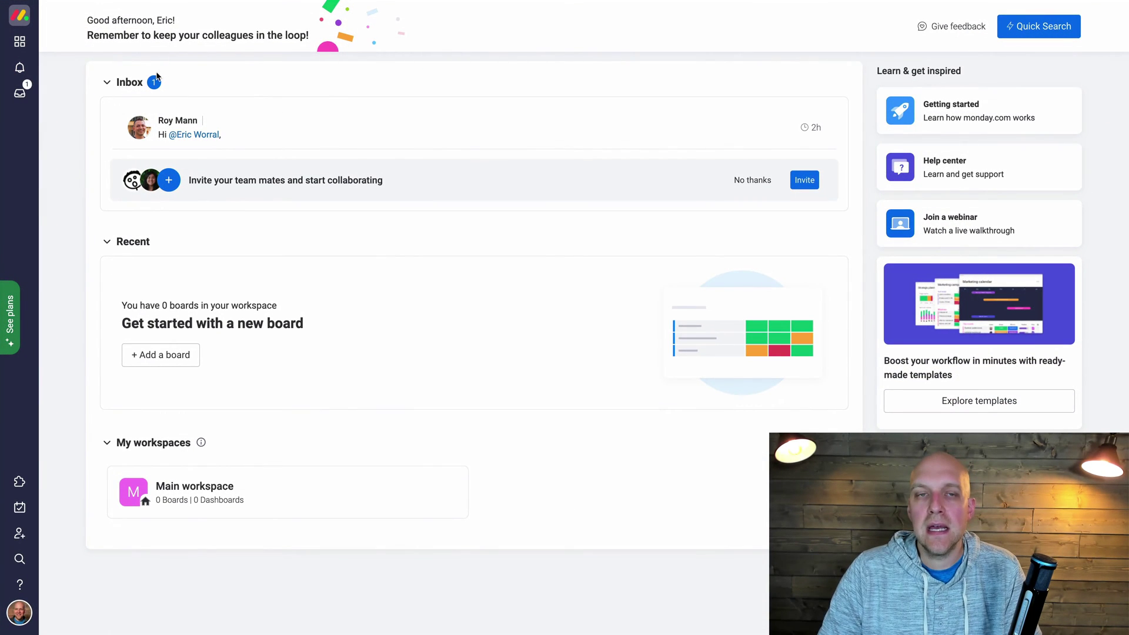
left_click(23, 45)
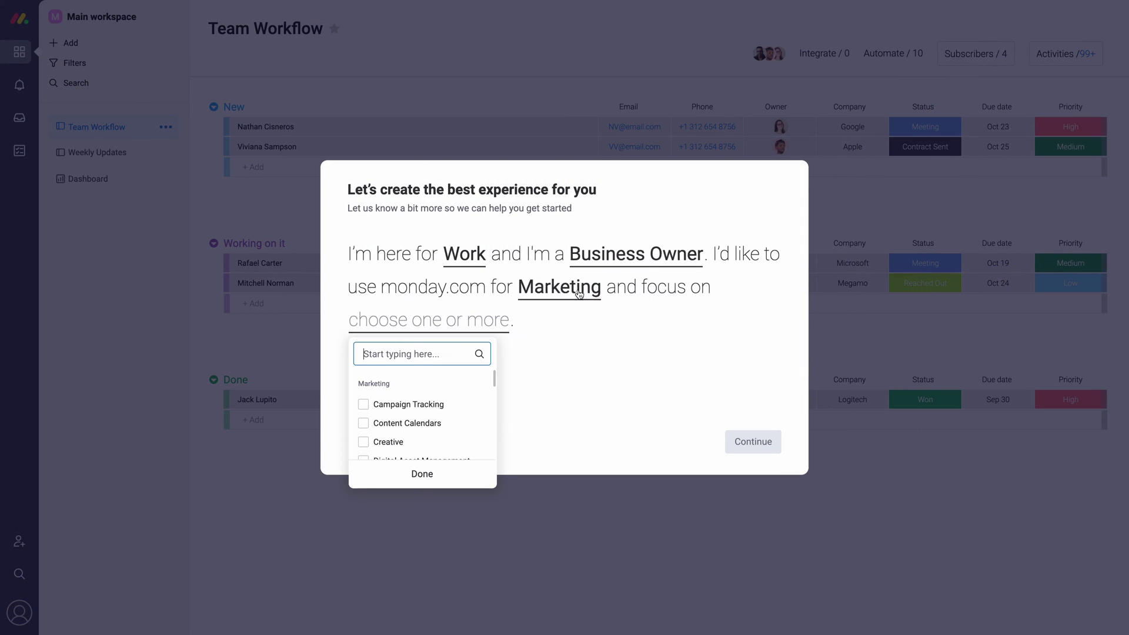
Choose Content Calendars as the marketing focus in the onboarding questionnaire
left_click(423, 424)
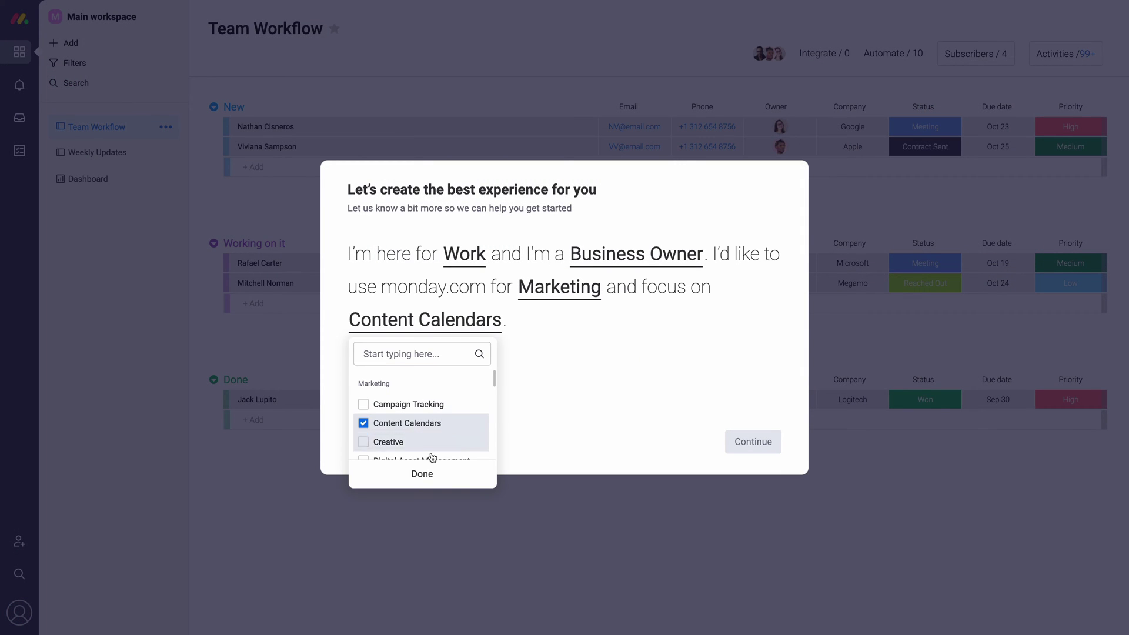
left_click(422, 474)
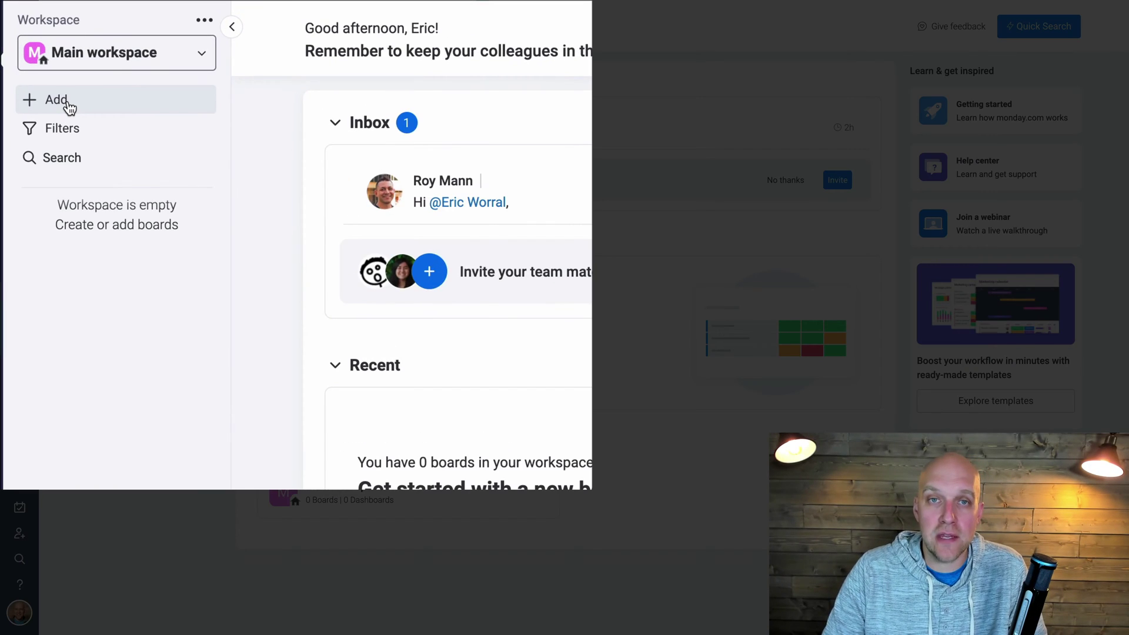
Create a new main board named "Website Project" in the Main workspace, set to manage Projects
left_click(68, 105)
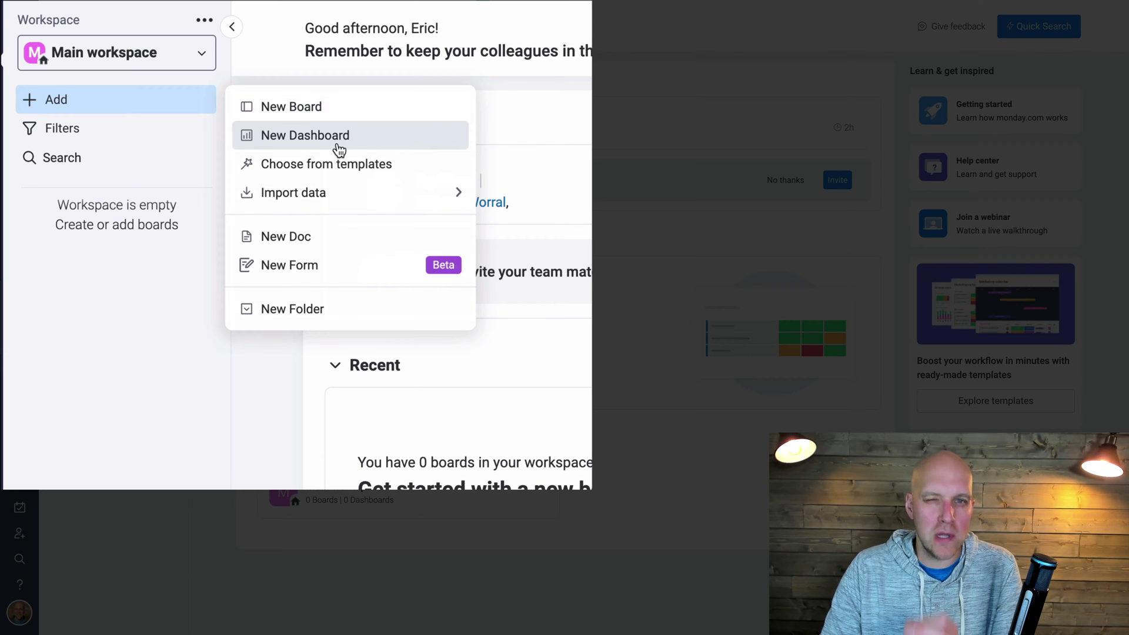
left_click(335, 110)
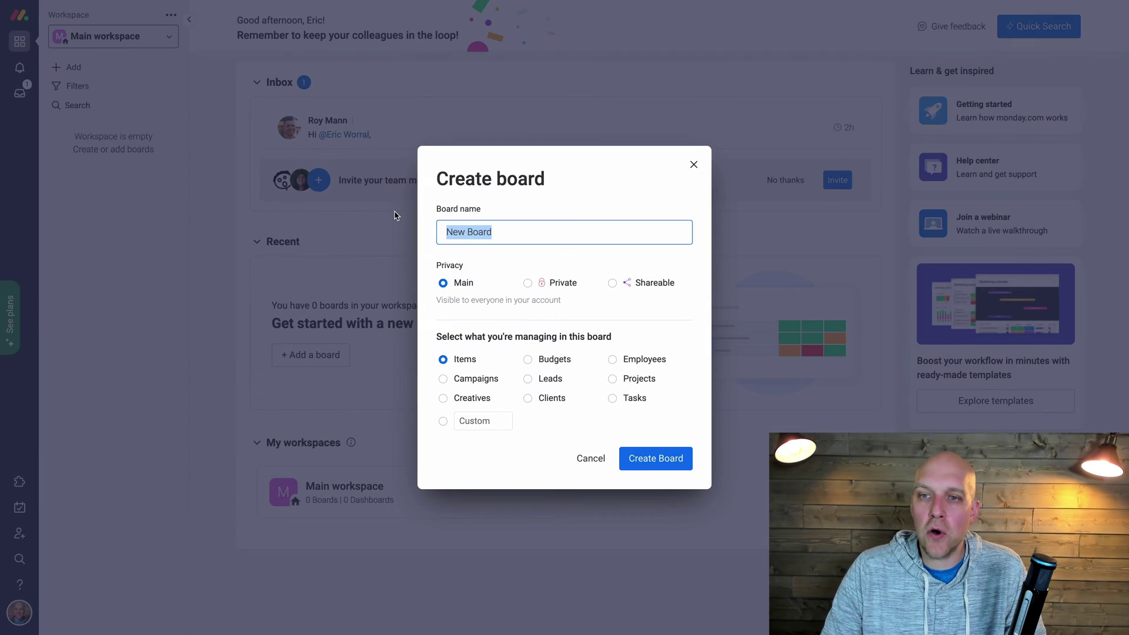
type("Website P")
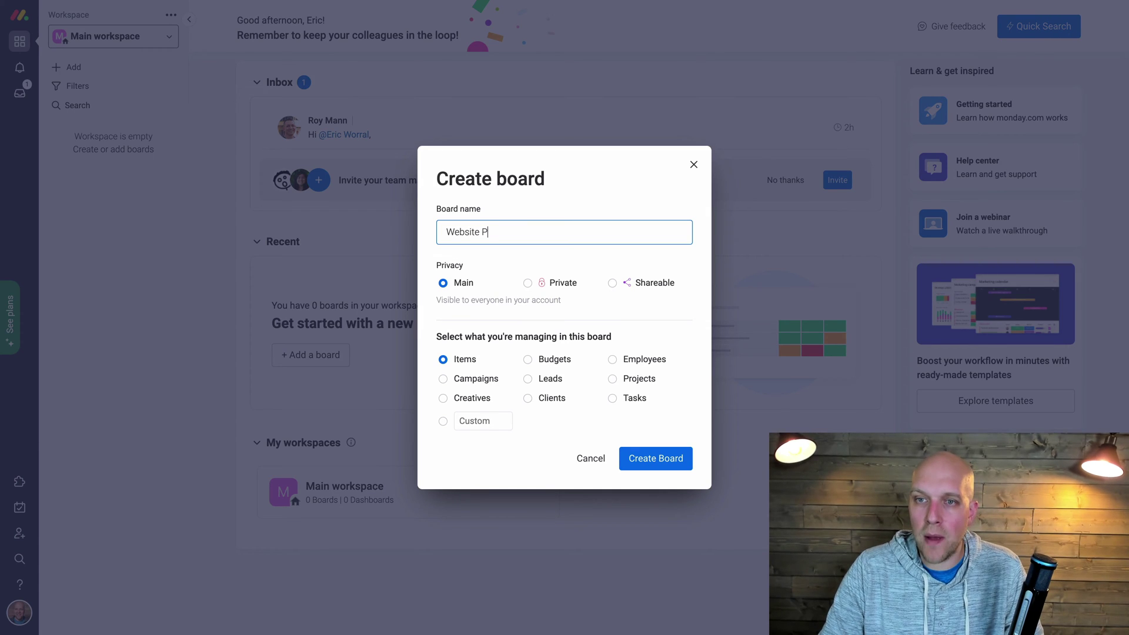
type("roject")
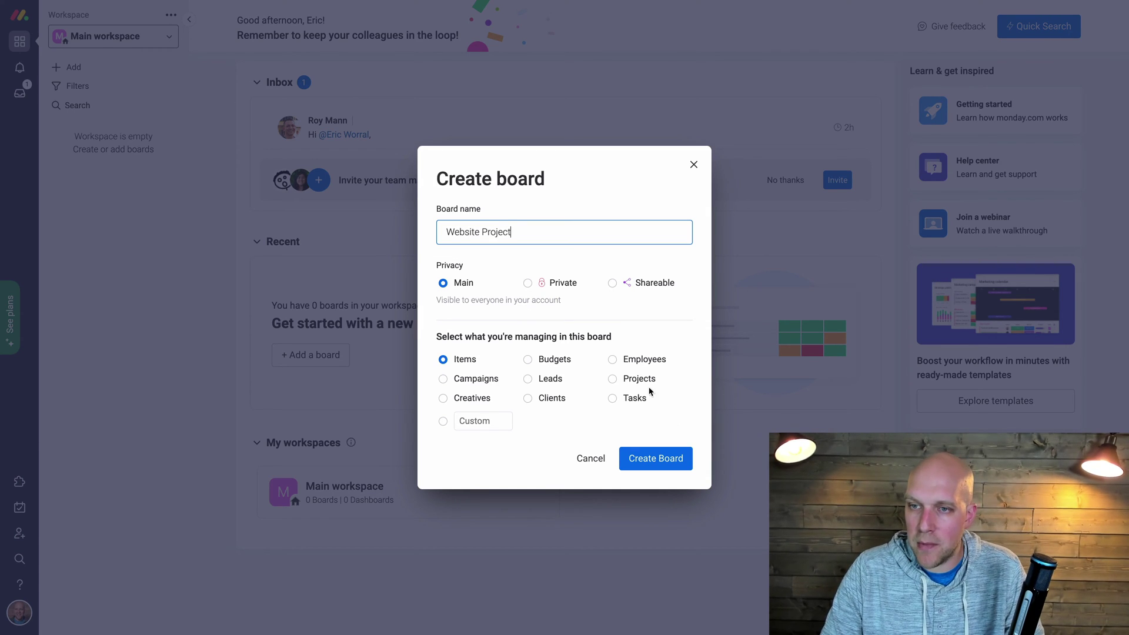
left_click(631, 381)
left_click(651, 458)
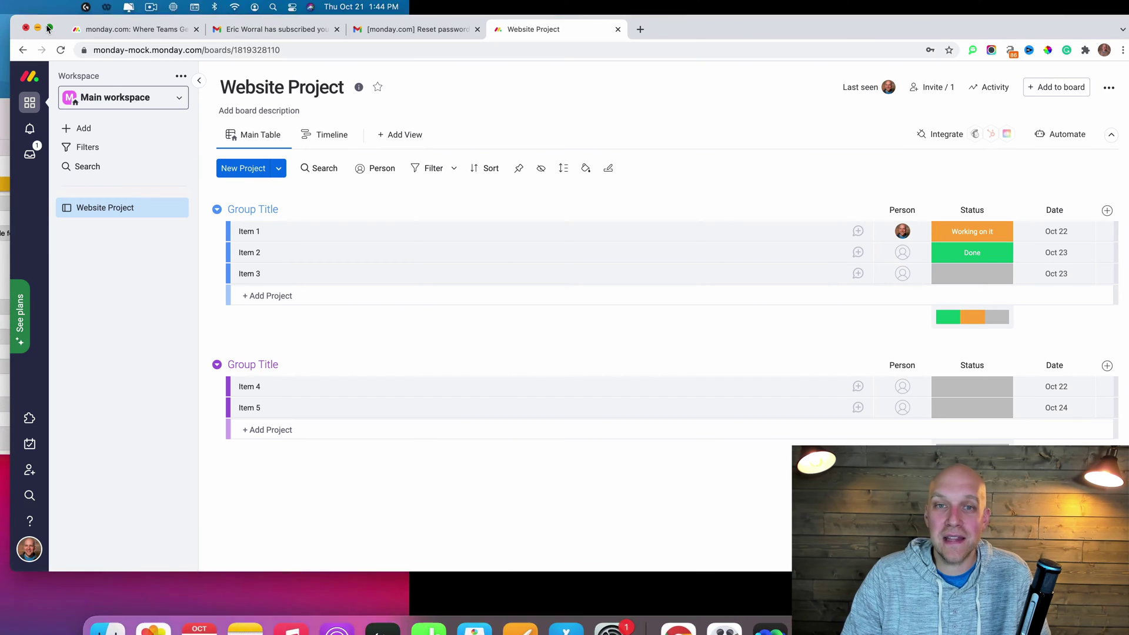
Make the browser window full screen and collapse the workspace navigation beside the board
key("ctrl+super+f")
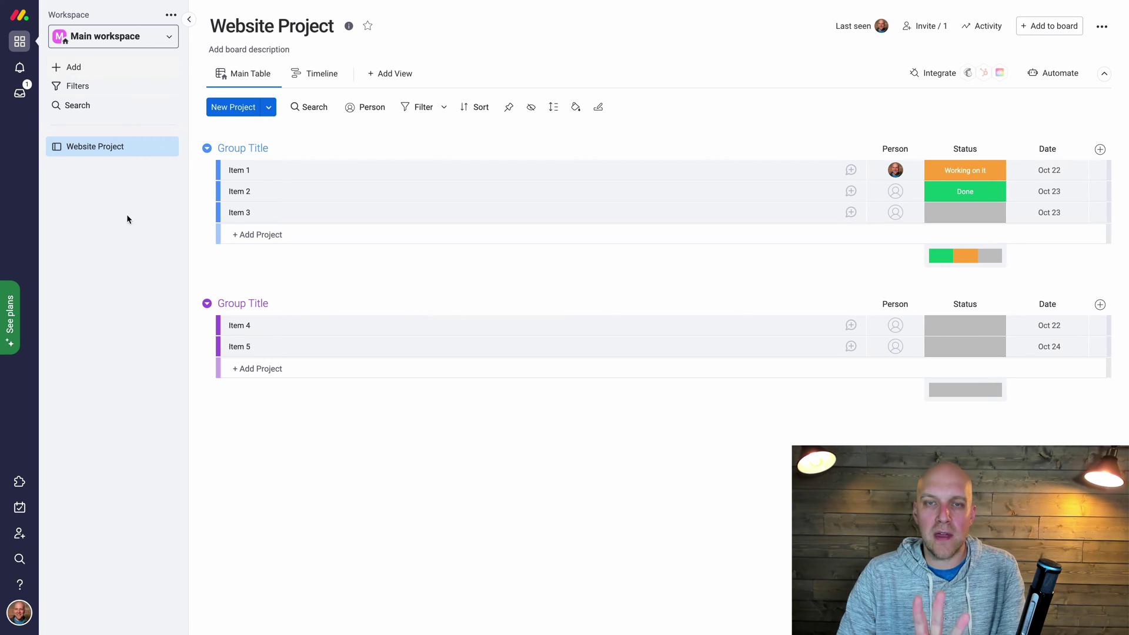
left_click(186, 21)
left_click(56, 20)
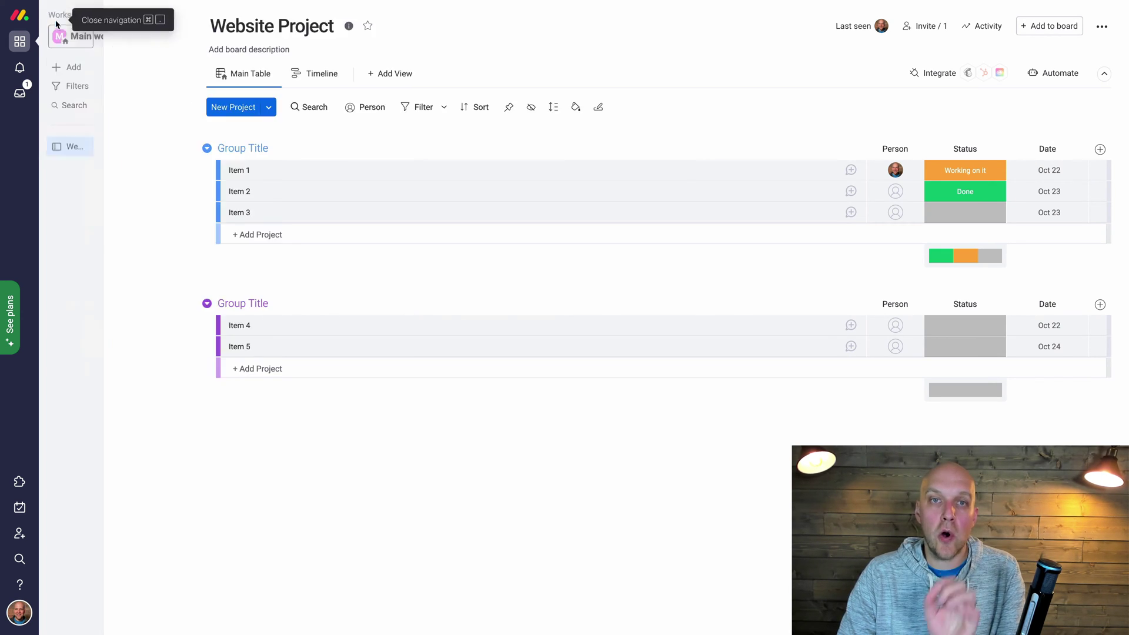
left_click(186, 21)
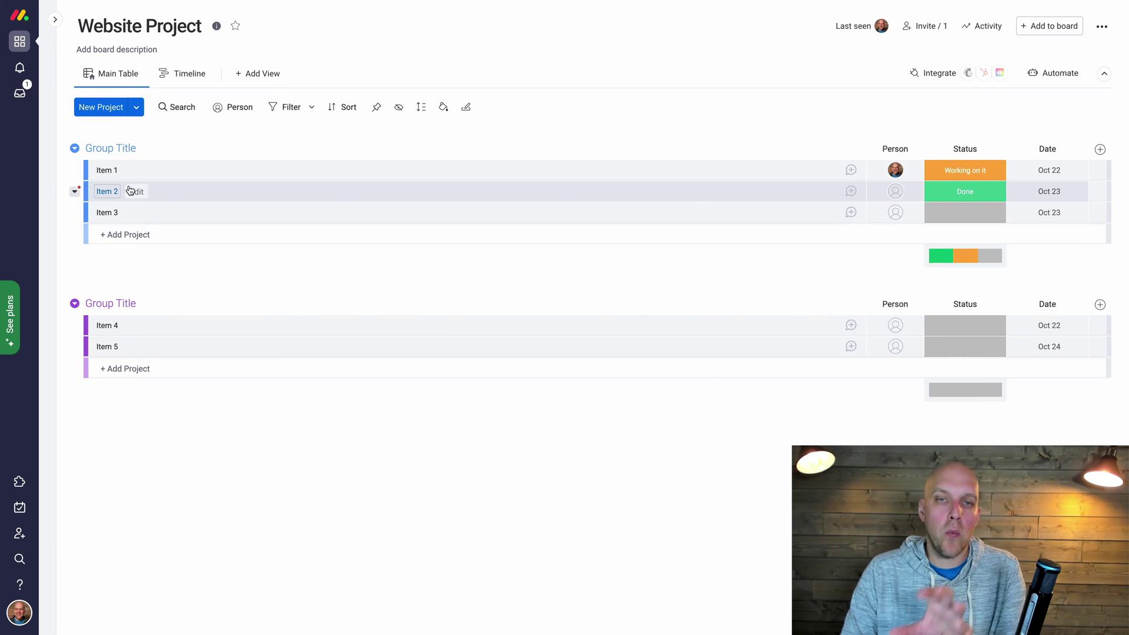
Rename the board's first group "Website To Dos" and the second group "Finished Items"
left_click(137, 148)
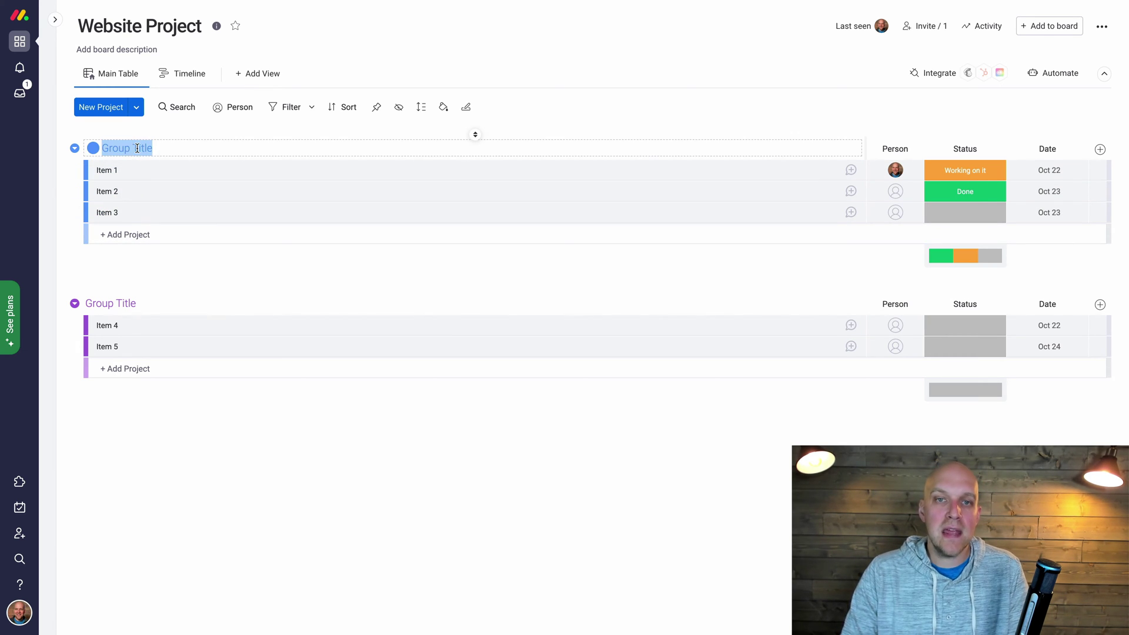
type("W")
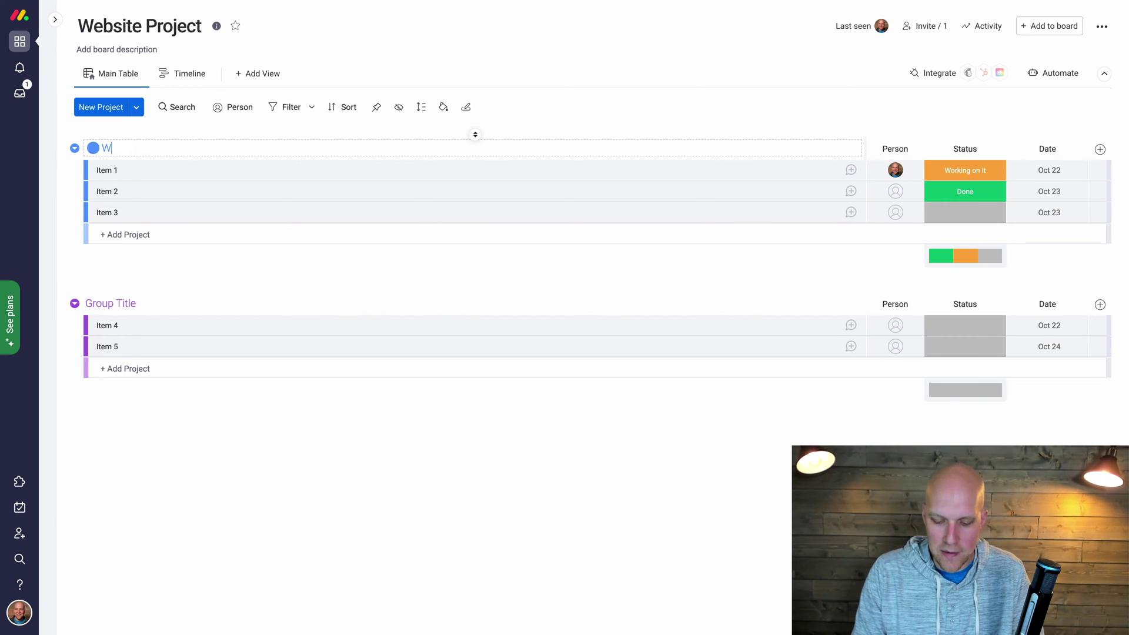
type("ebsite To Dos")
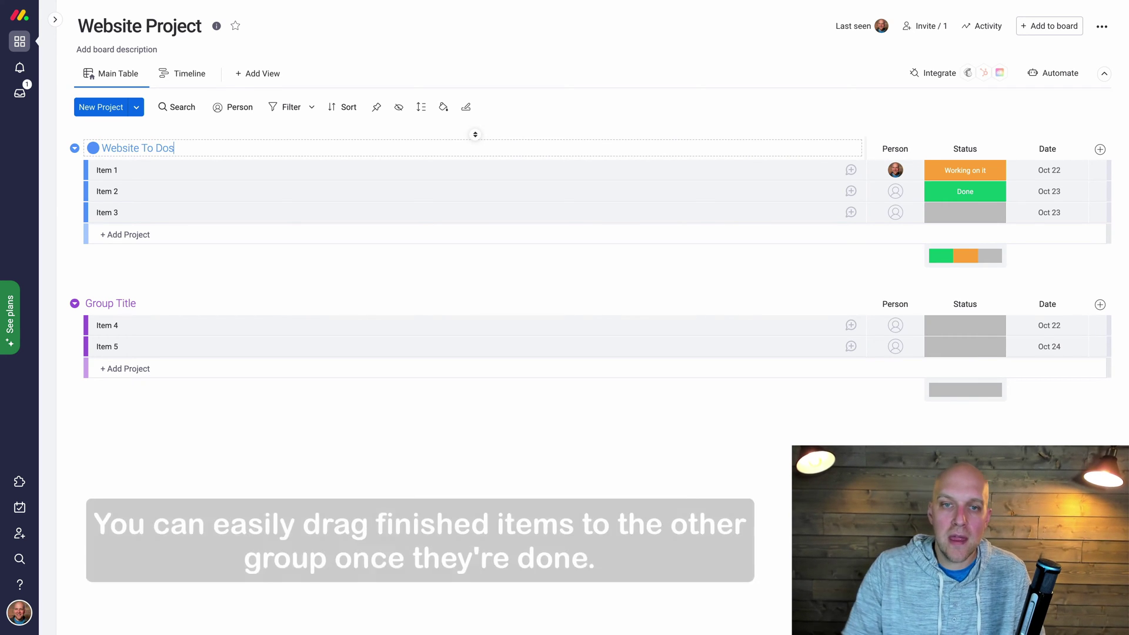
left_click(127, 303)
type("Finished Items")
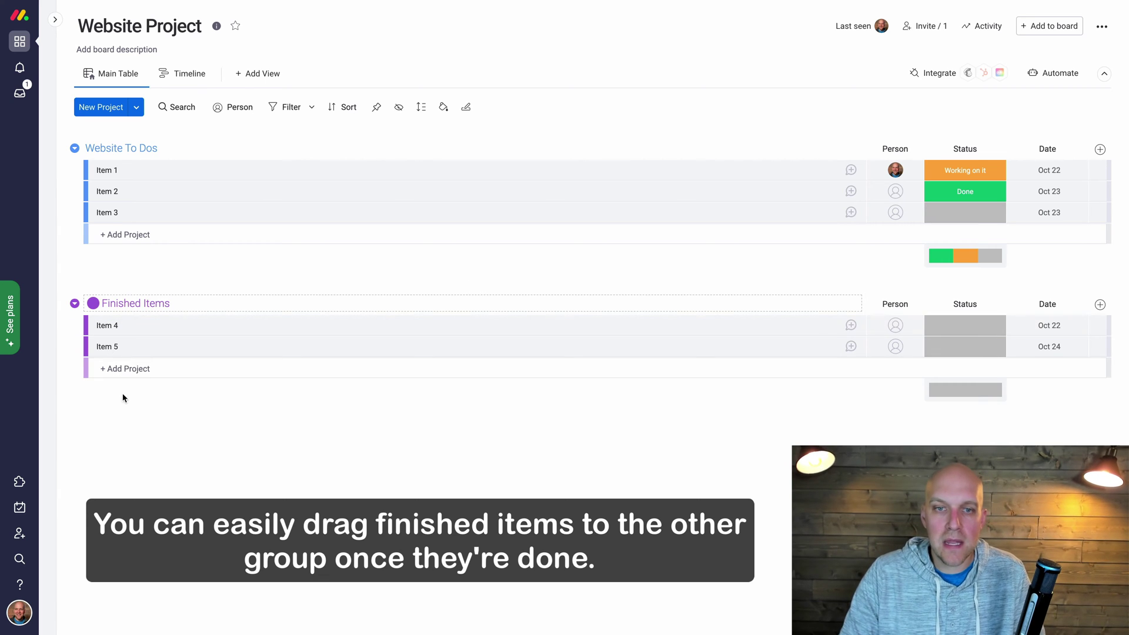
Delete Item 4 and Item 5 from the Finished Items group
left_click(86, 326)
key("Delete")
key("Return")
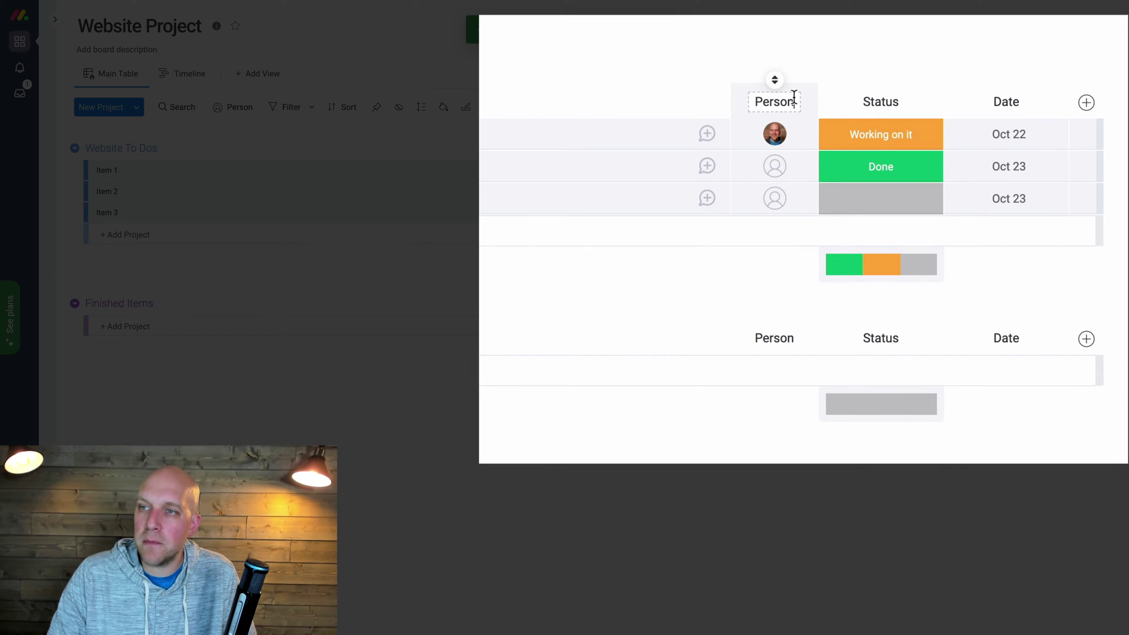
Rename the Person column "Requester"
left_click(1087, 103)
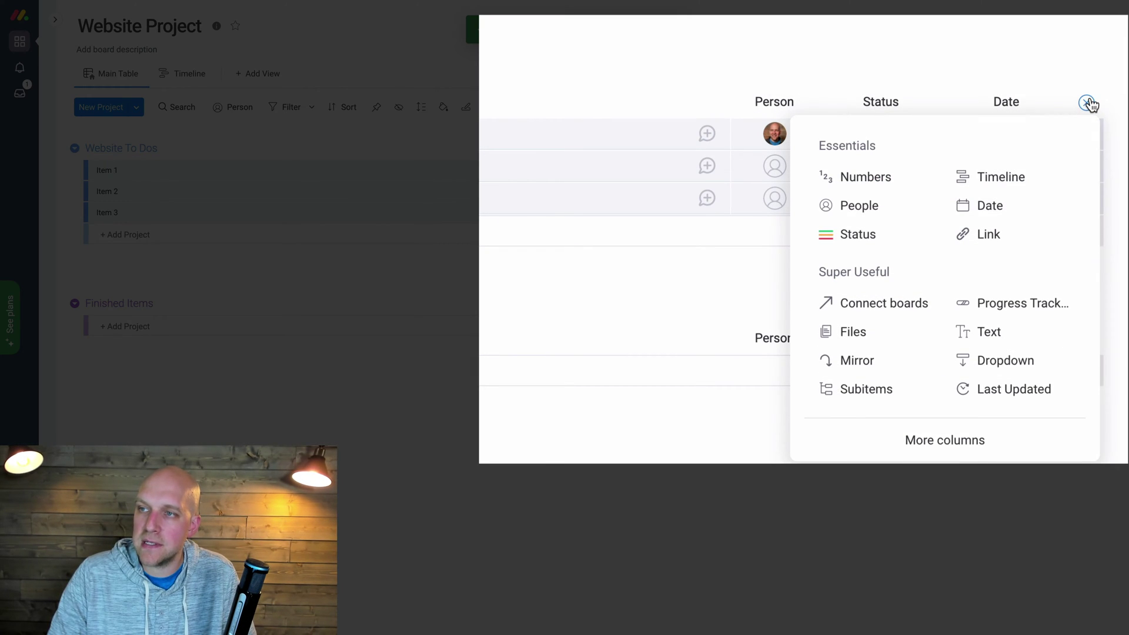
left_click(856, 207)
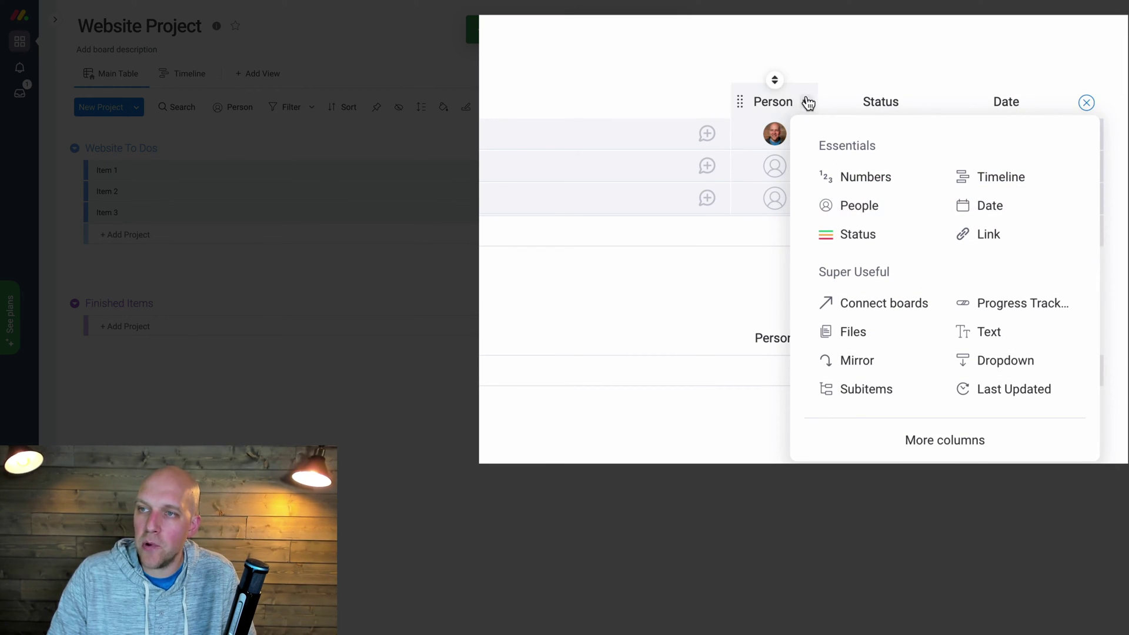
left_click_drag(794, 97, 736, 100)
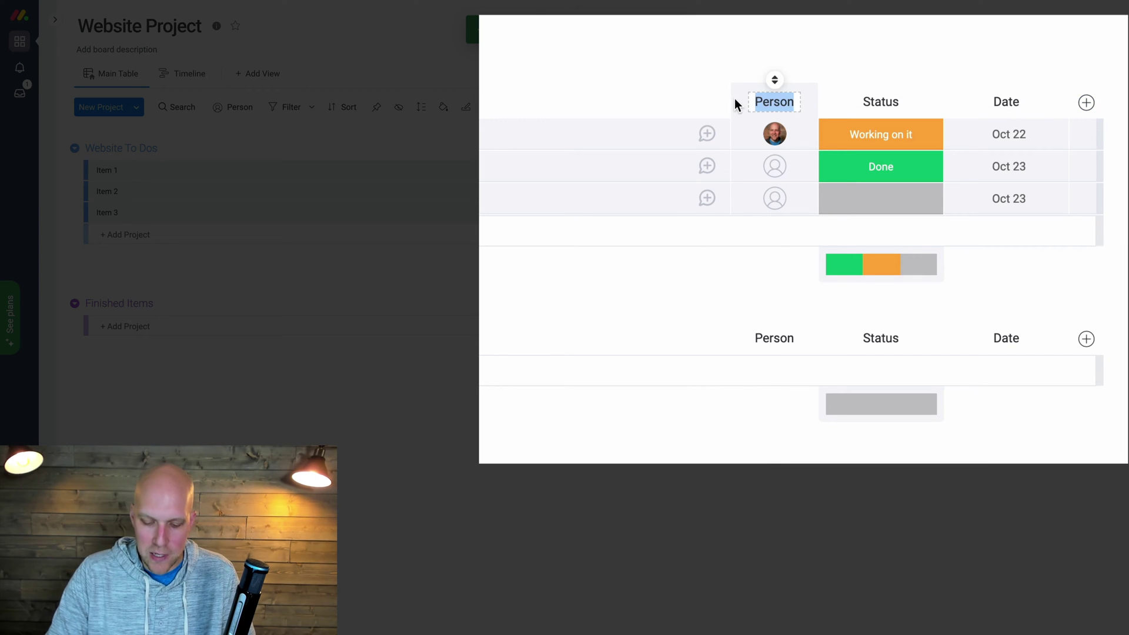
type("Requester")
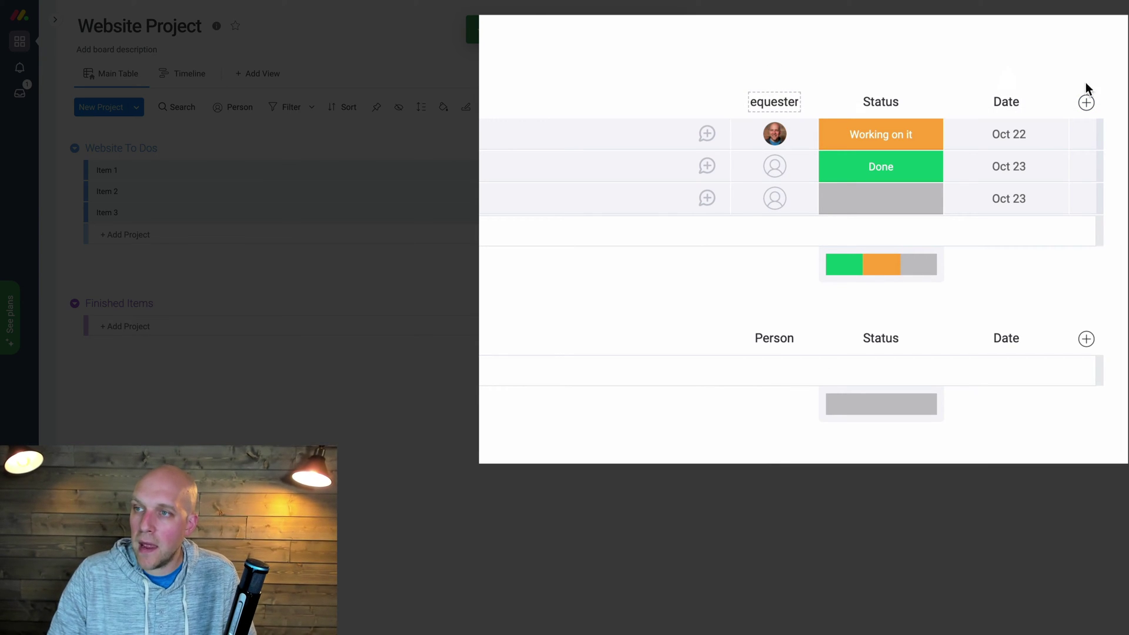
Add a People column named "Owner" and move it between the Requester and Status columns
left_click(1085, 102)
left_click(857, 206)
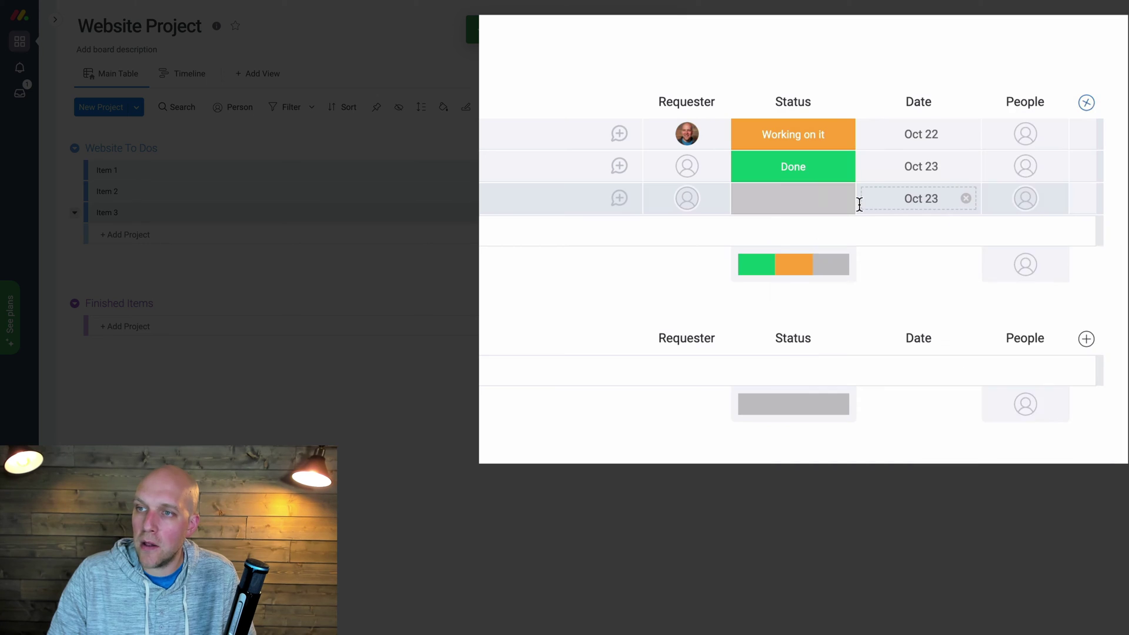
left_click(1025, 102)
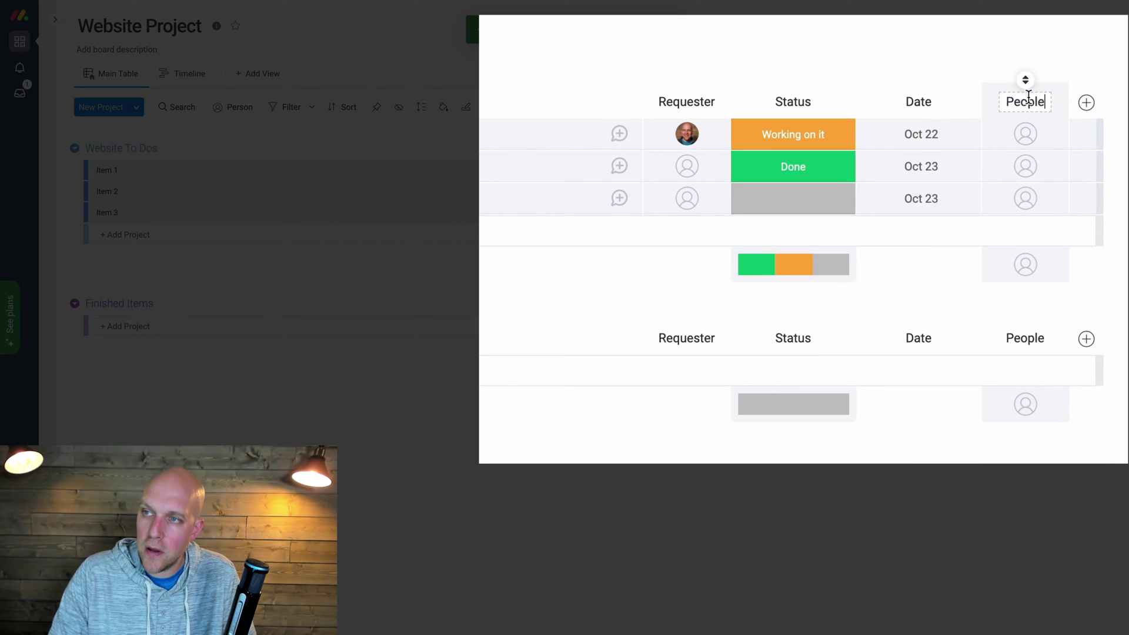
double_click(1024, 101)
type("Owner")
left_click(954, 60)
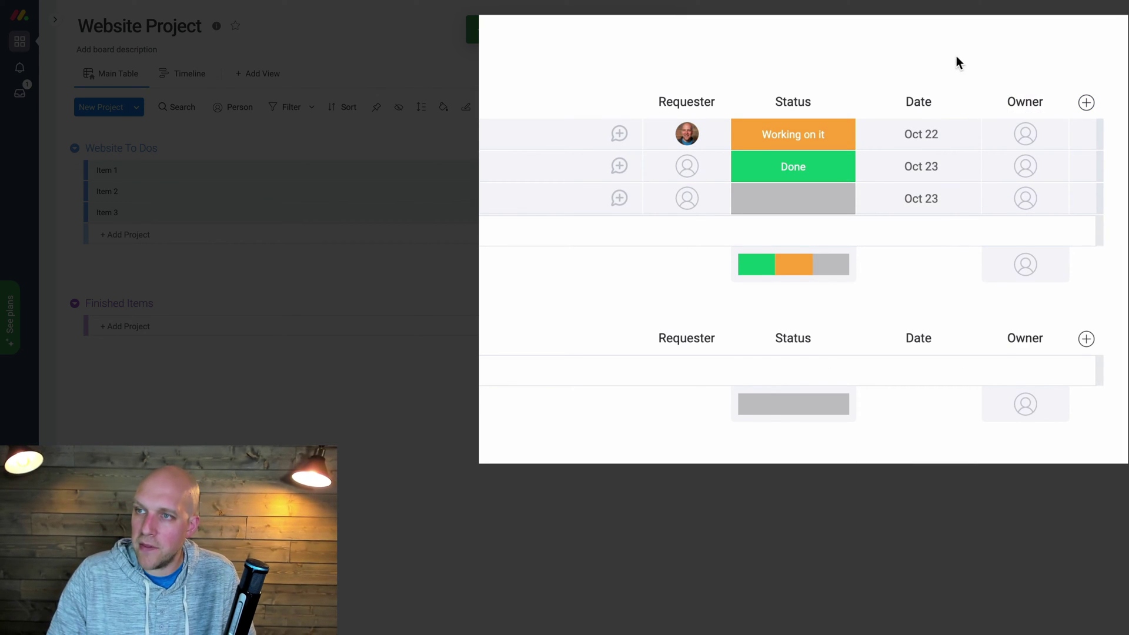
left_click_drag(990, 101, 724, 105)
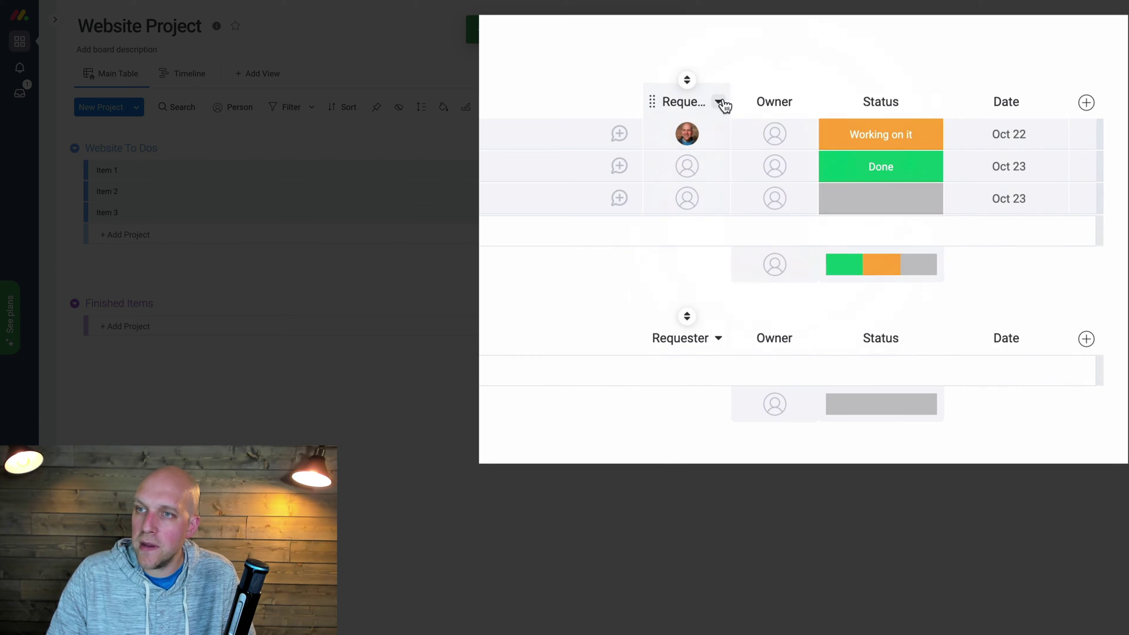
Rename the Date column "Due Date" and add a Timeline column after it
left_click(997, 101)
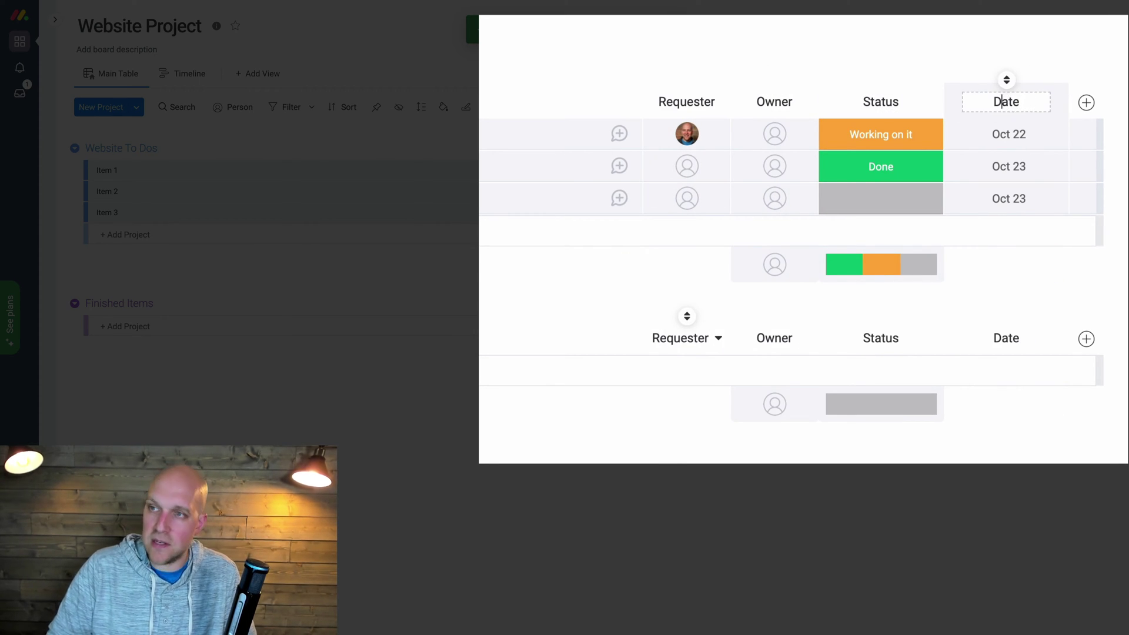
type("Due")
left_click(1086, 102)
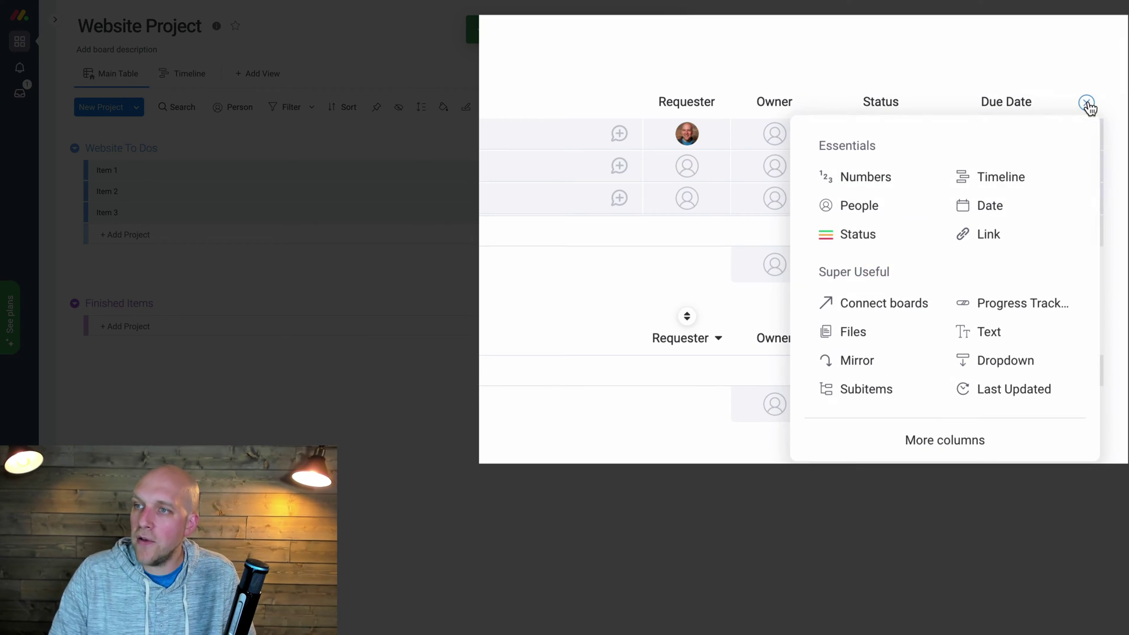
left_click(997, 180)
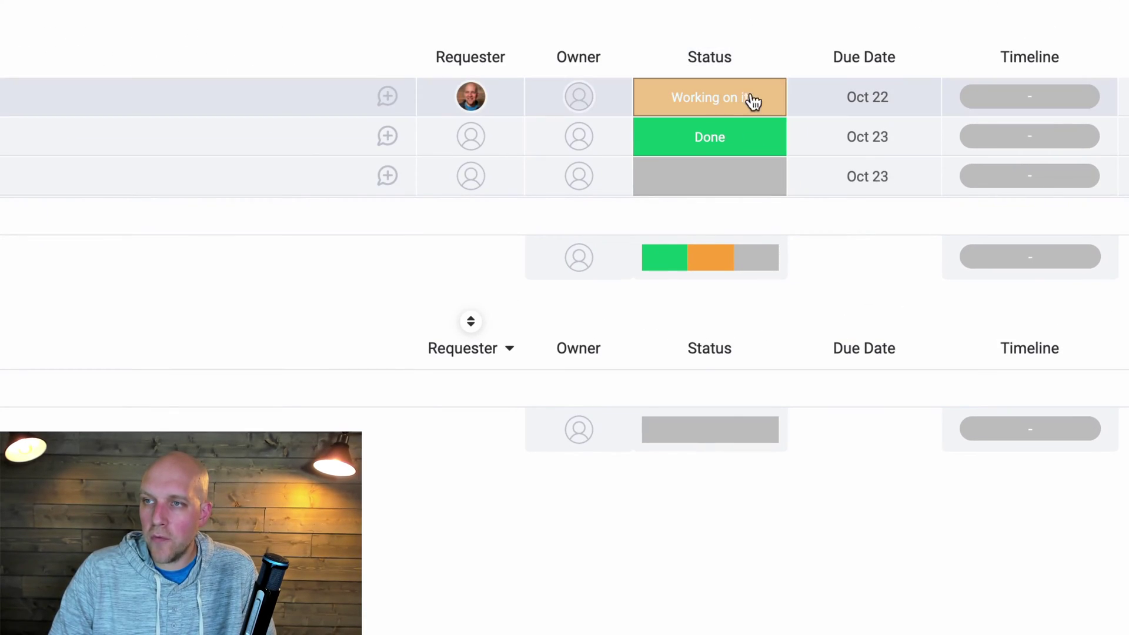
Open the Status labels for editing from Item 1, review the available labels and colours, and close the editor
left_click(758, 103)
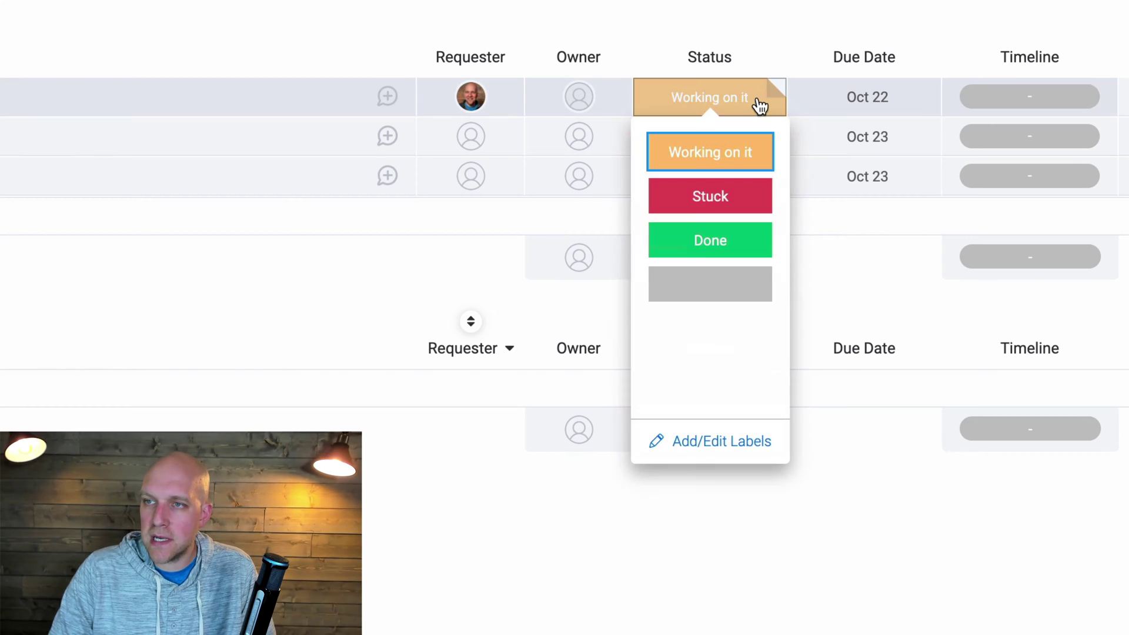
left_click(713, 452)
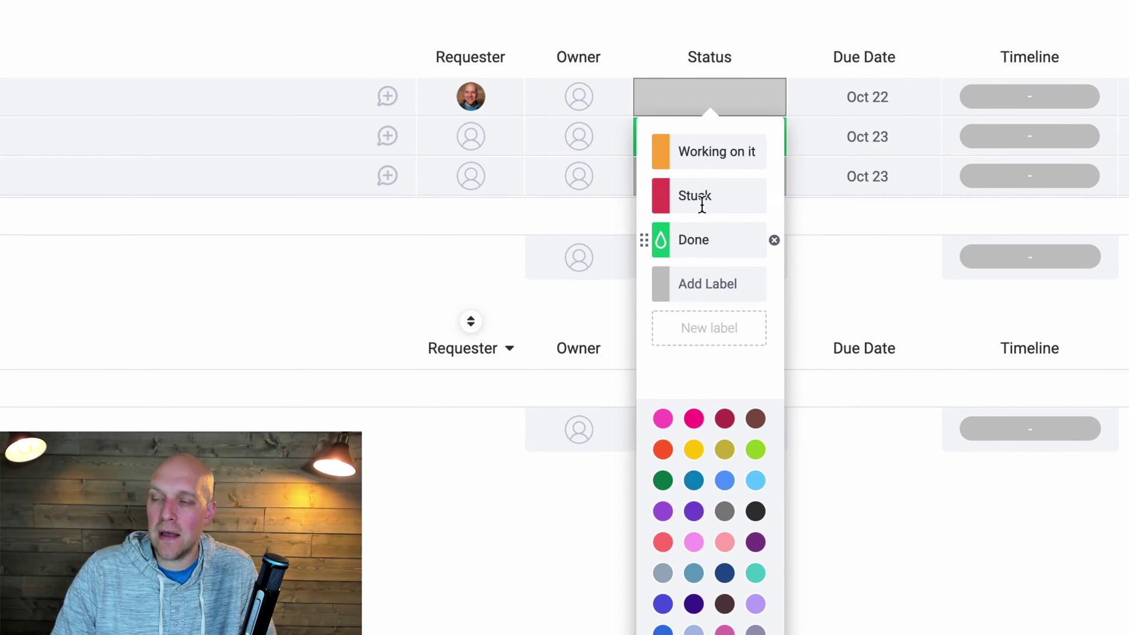
left_click(656, 3)
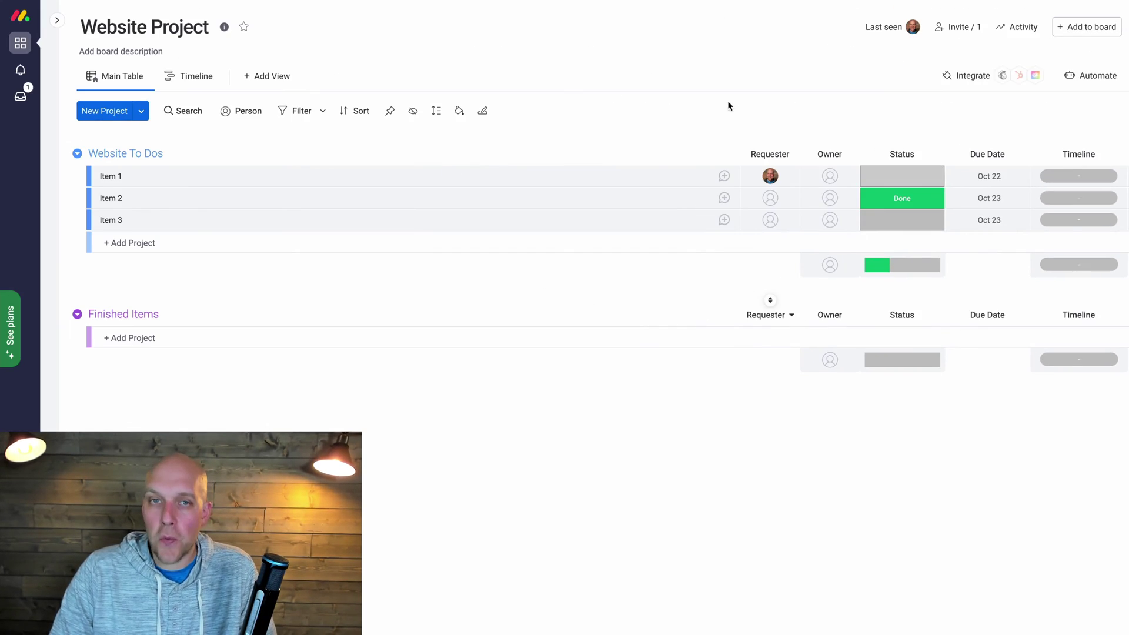
Rename the three items Create Site Color Themes, Logo Concepts and Setup Hosting, and add Launch Test Site, Provide Homepage Copy and Provide Homepage Images
left_click(111, 177)
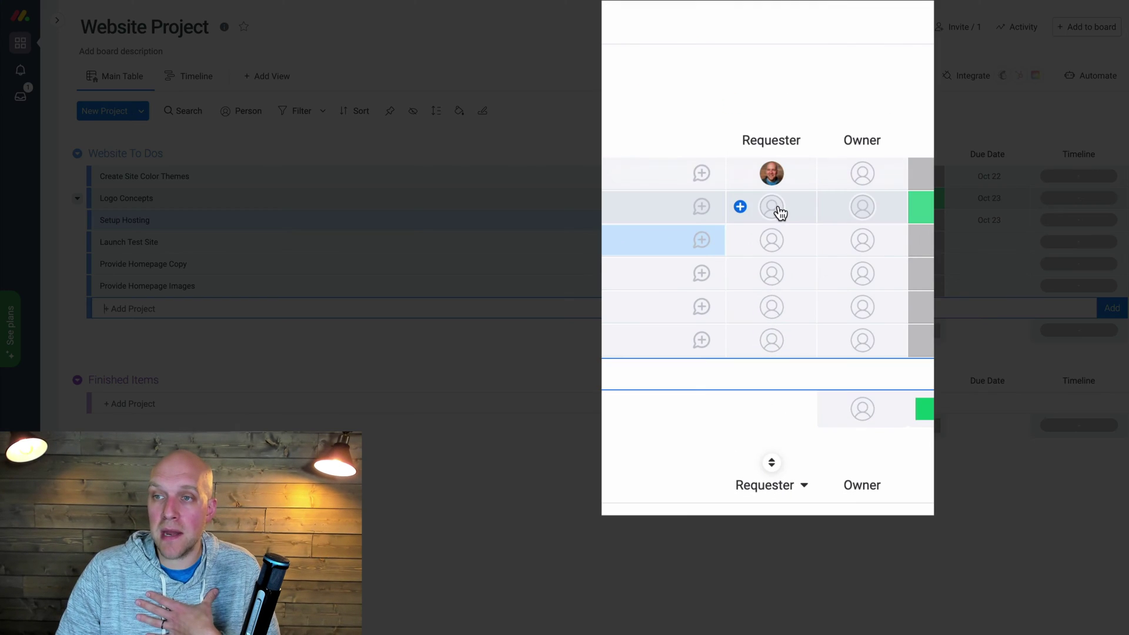
Assign the account owner as Requester of the remaining items, from Logo Concepts through Provide Homepage Images
left_click(773, 200)
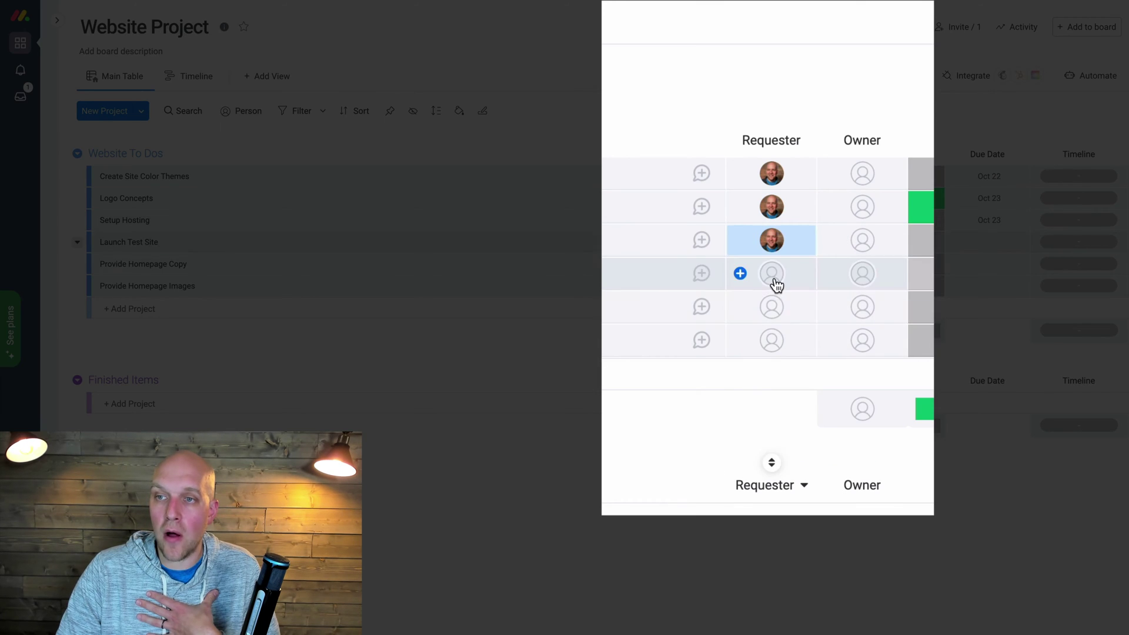
left_click(772, 275)
left_click(774, 297)
left_click(771, 266)
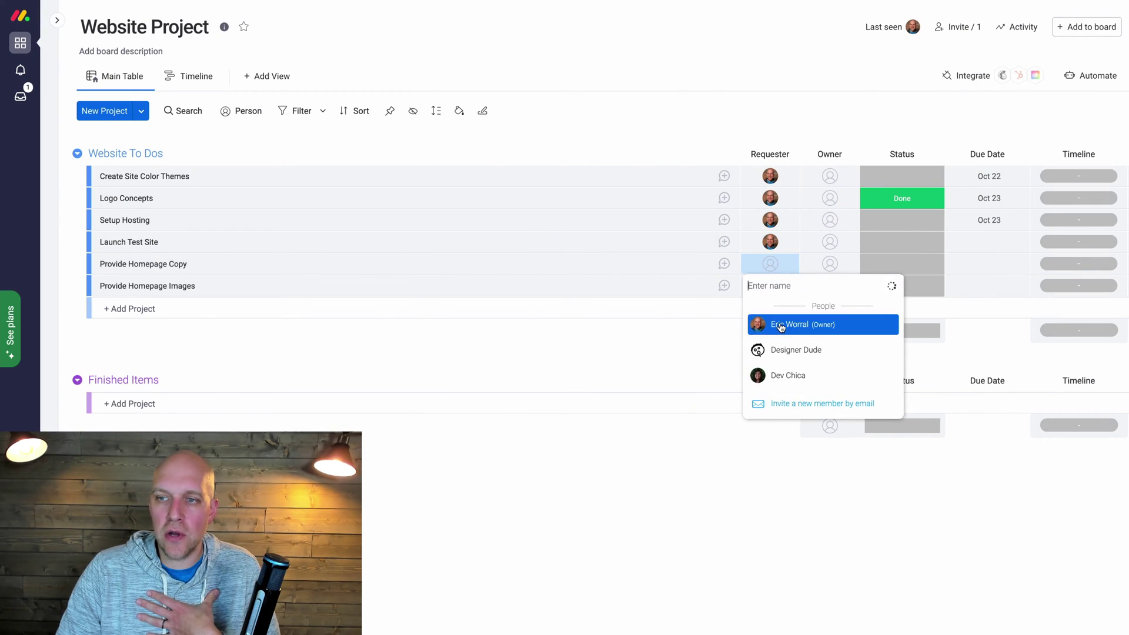
left_click(778, 323)
left_click(772, 288)
left_click(780, 348)
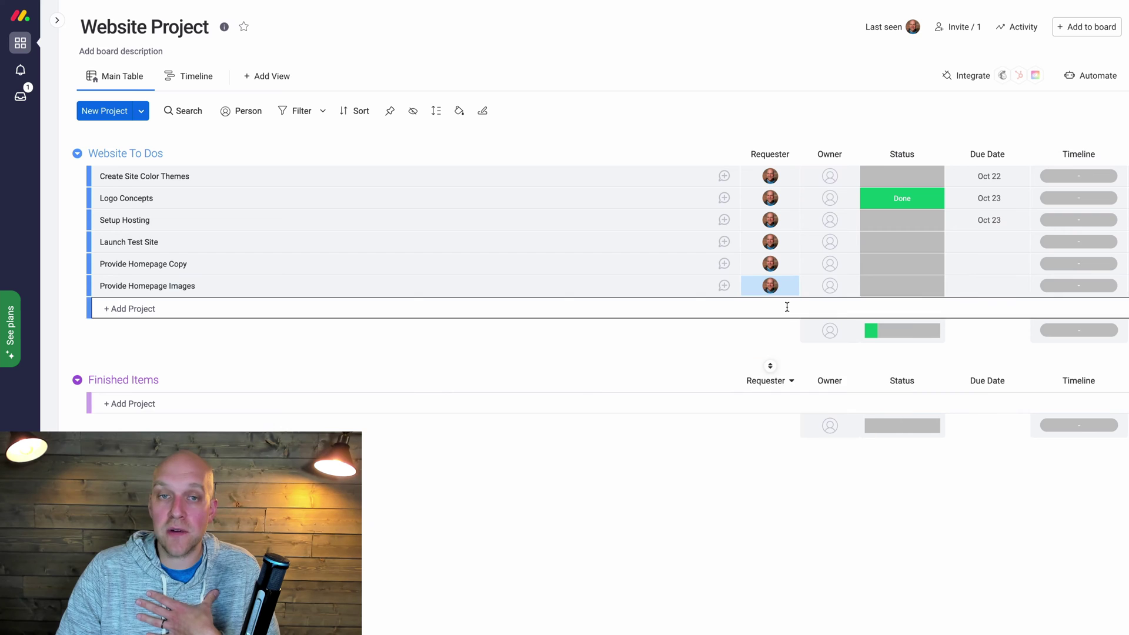
Set the designer as Owner of Create Site Color Themes and Logo Concepts, and the developer as Owner of Setup Hosting
left_click(826, 177)
left_click(873, 263)
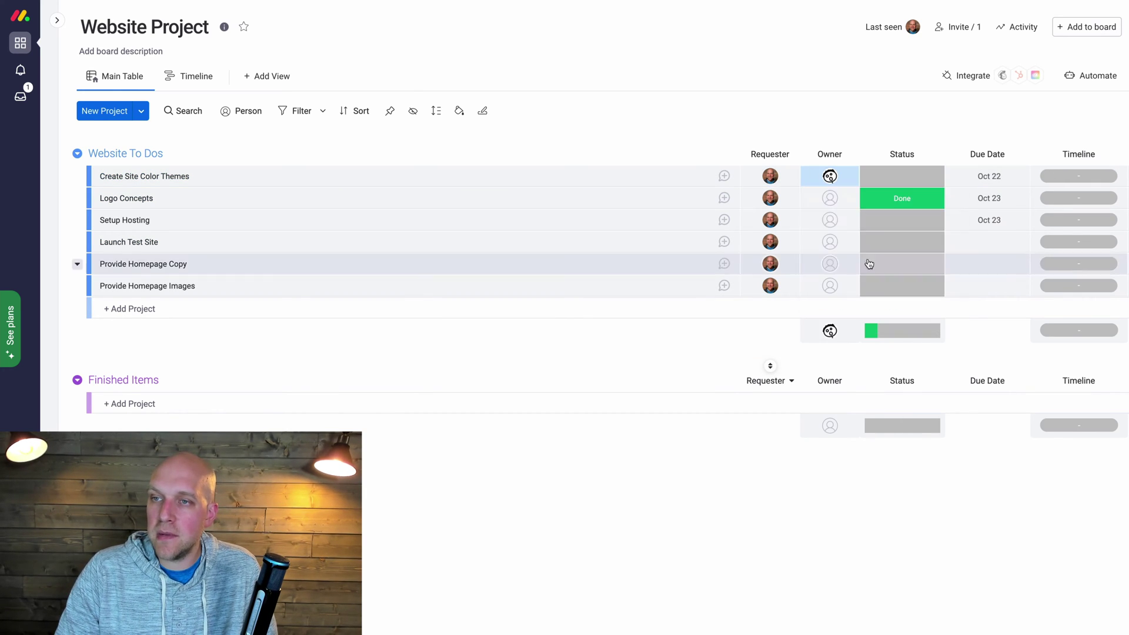
left_click(834, 201)
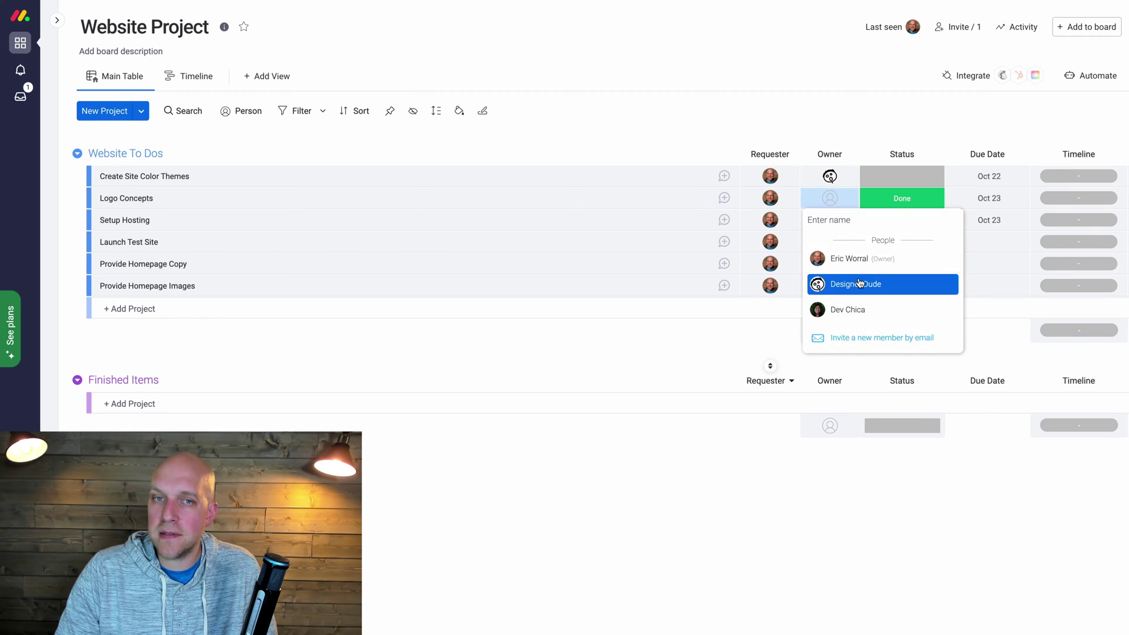
left_click(855, 282)
left_click(828, 223)
left_click(846, 330)
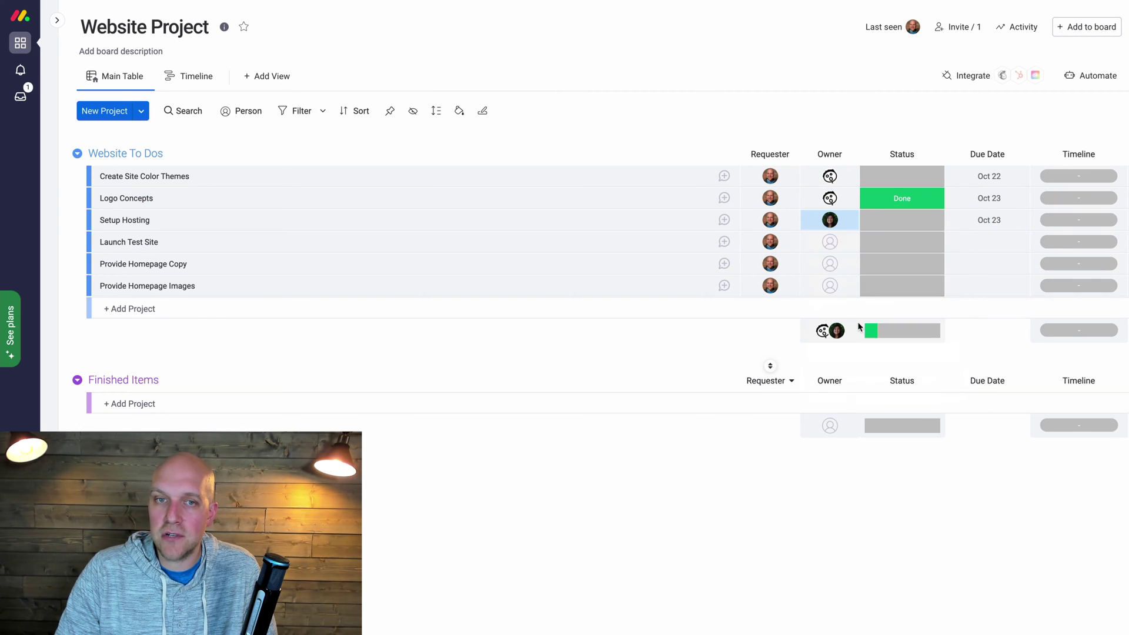
Set the developer as Owner of Launch Test Site, the account owner for Provide Homepage Copy, and the designer for Provide Homepage Images
left_click(830, 244)
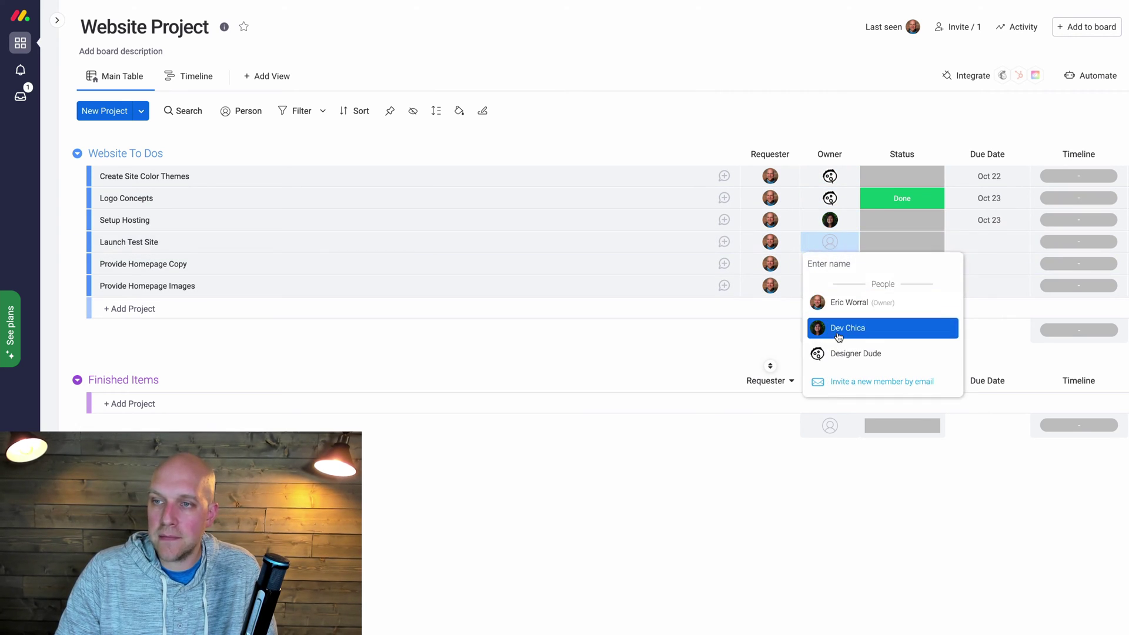
left_click(837, 327)
left_click(830, 265)
left_click(836, 323)
left_click(829, 287)
left_click(882, 396)
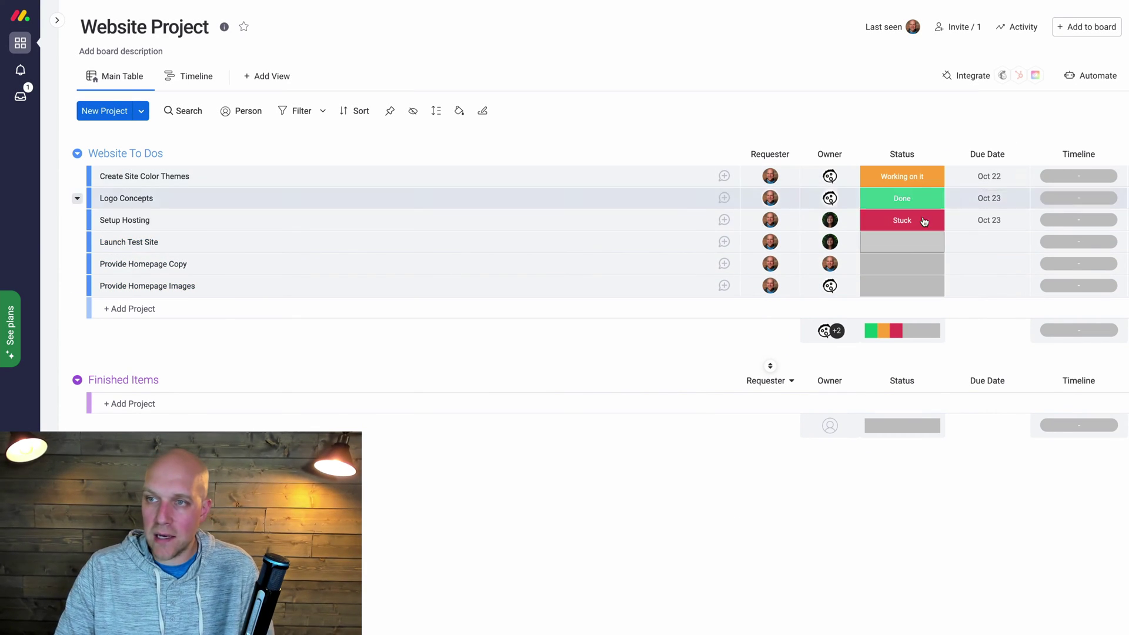
Add a purple "Waiting" status label, then set Launch Test Site and Provide Homepage Images to Waiting and Provide Homepage Copy to Stuck
left_click(912, 242)
left_click(911, 432)
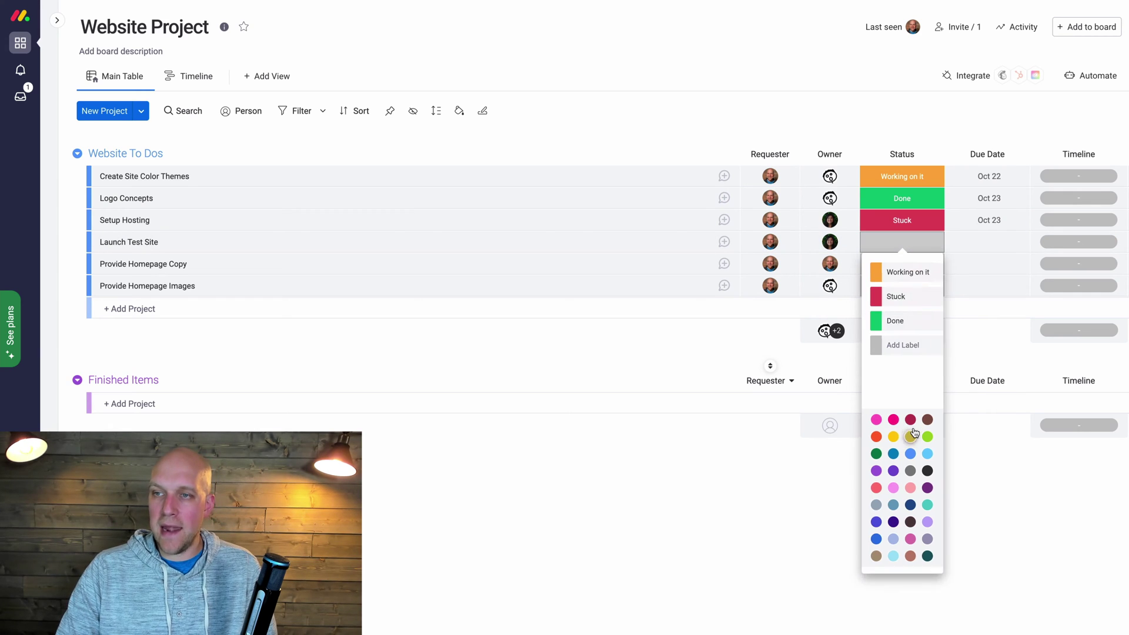
left_click(901, 369)
type("Waiting")
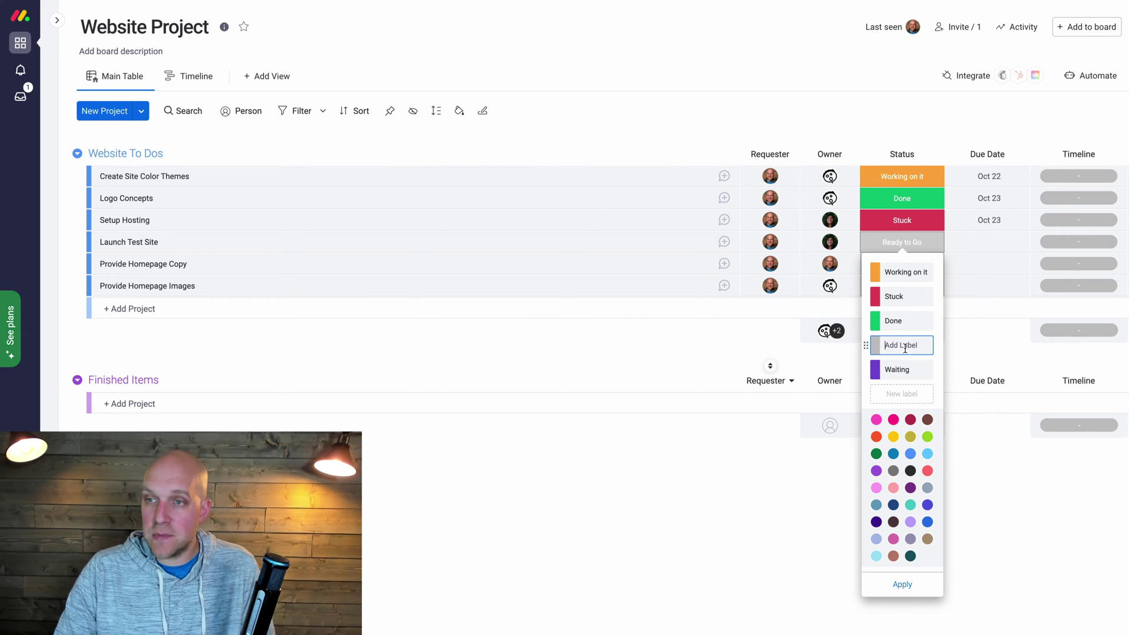
left_click(894, 585)
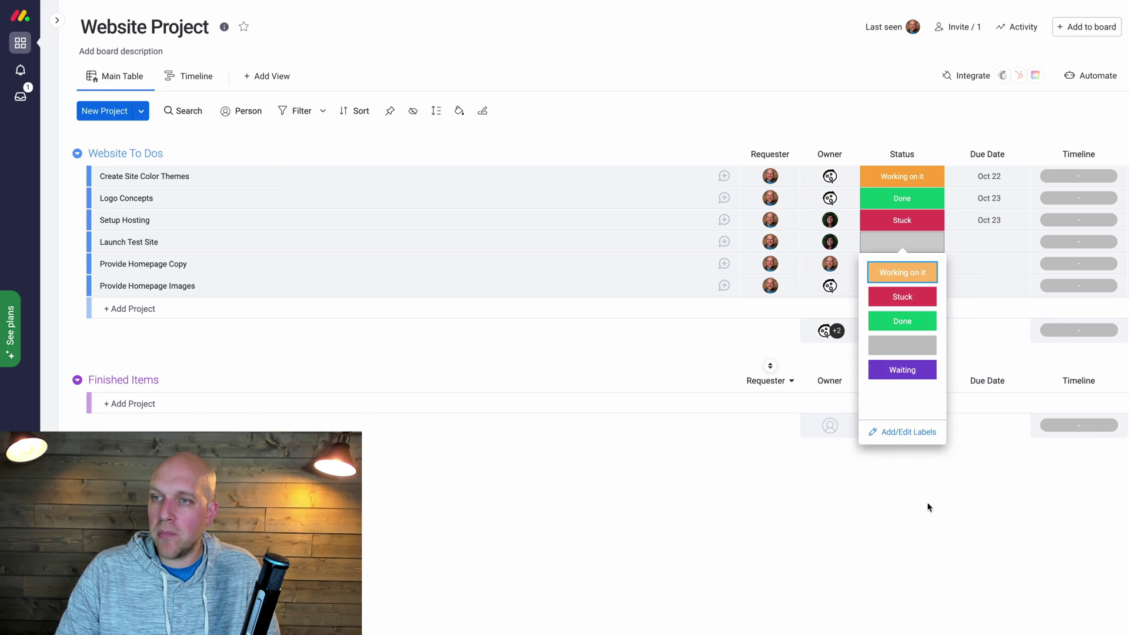
left_click(977, 443)
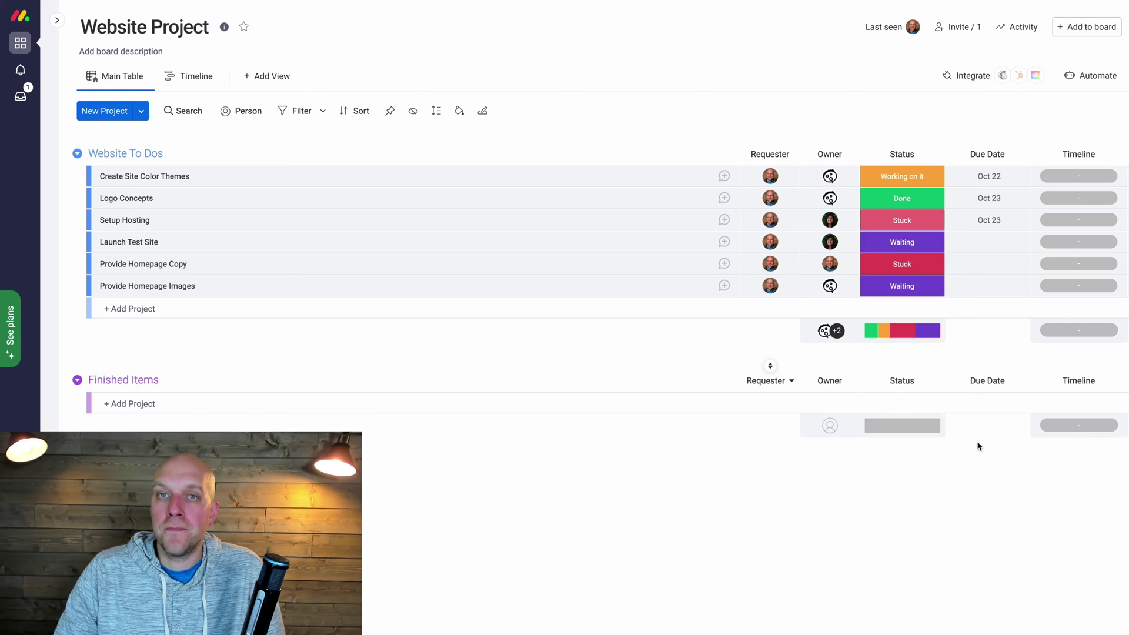
Set due dates: Oct 26 for Color Themes, Oct 30 for Logo Concepts and both homepage items, Nov 16 for Setup Hosting, Nov 20 for Launch Test Site
left_click(999, 176)
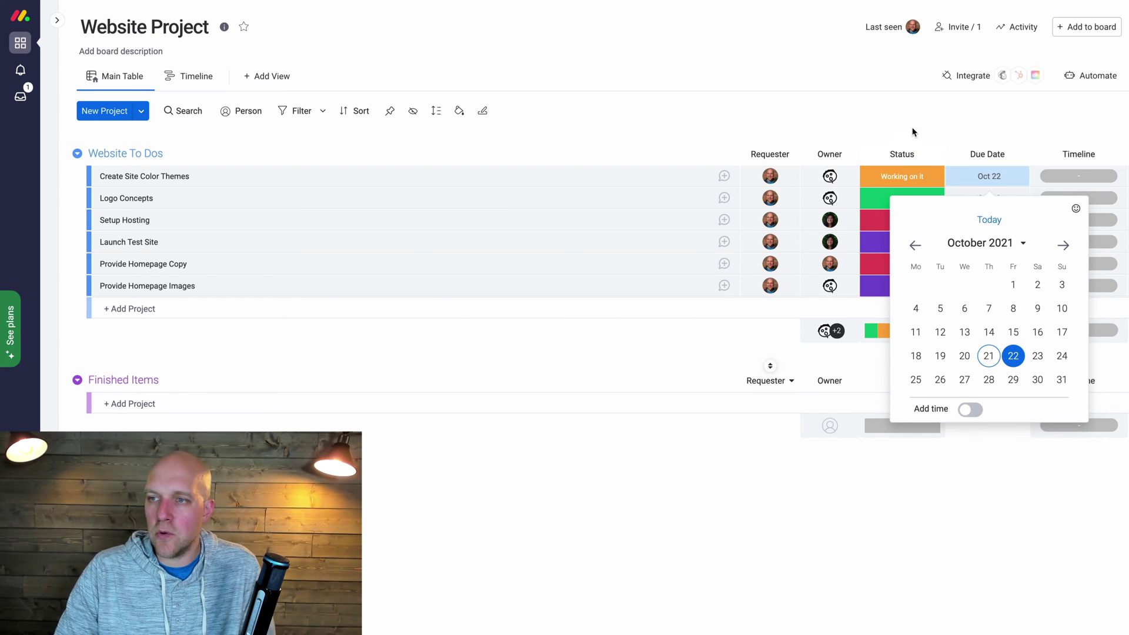
left_click(940, 423)
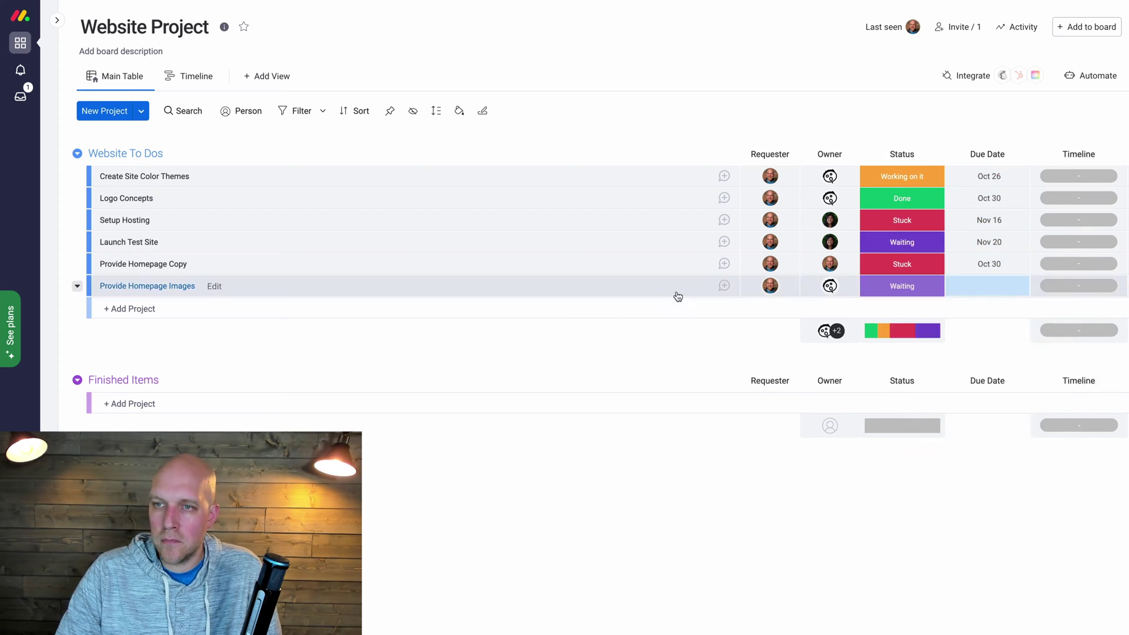
Set timelines: Oct 21-26 for Color Themes, Oct 21-30 for Logo Concepts, Nov 9-16 for Setup Hosting, Nov 18-20 for Launch Test Site, Oct 26-30 for homepage items
left_click(1079, 177)
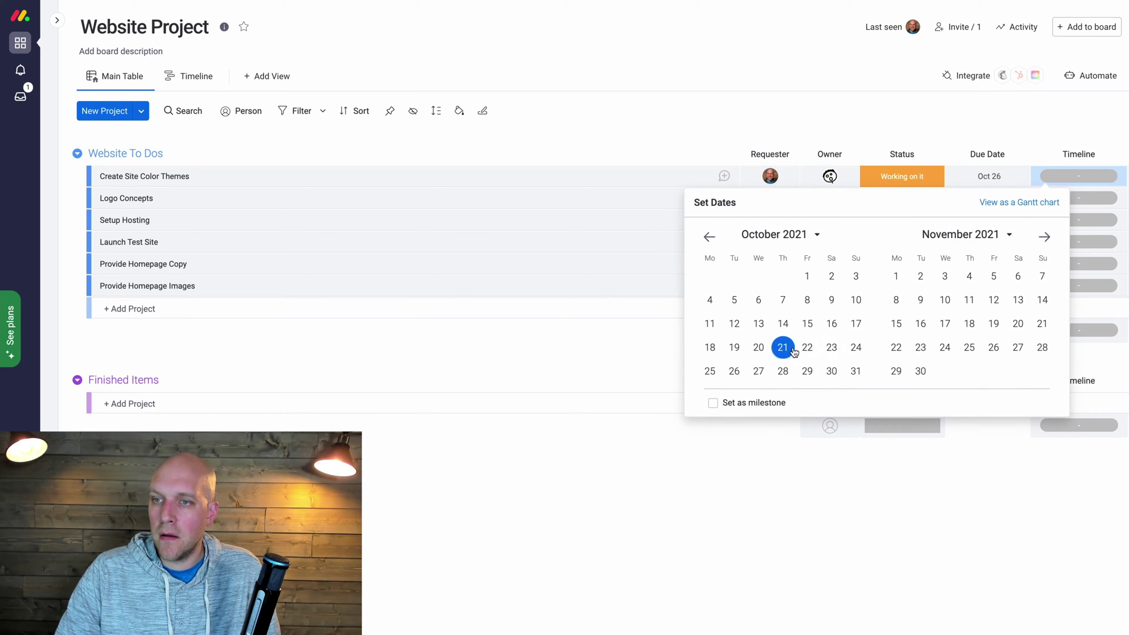
left_click(733, 371)
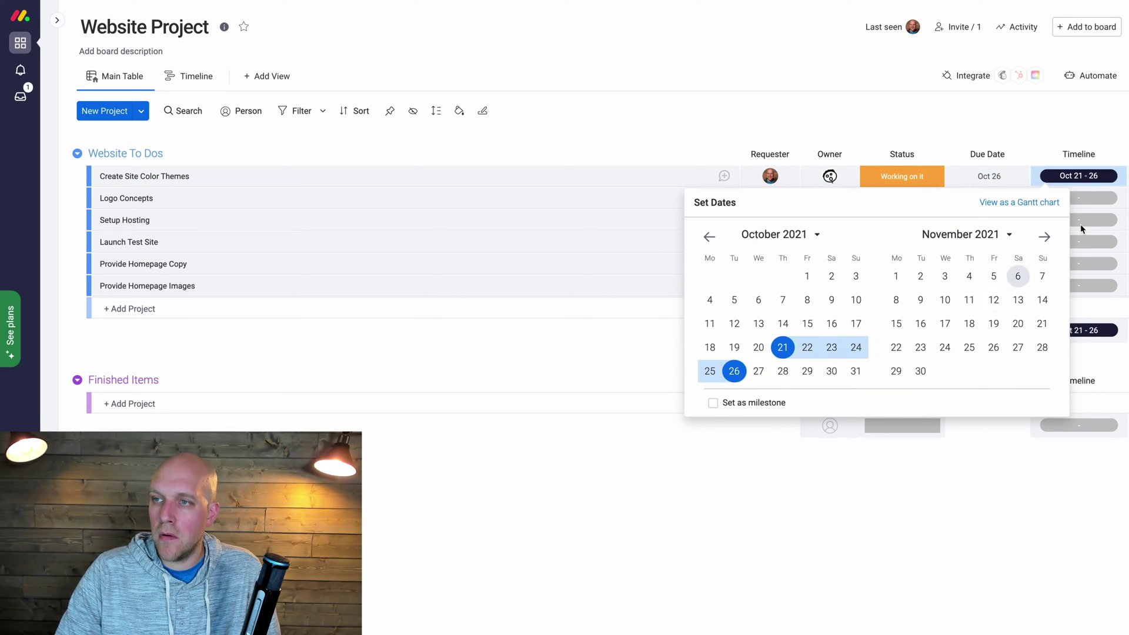
left_click(1078, 263)
left_click(734, 459)
left_click(831, 459)
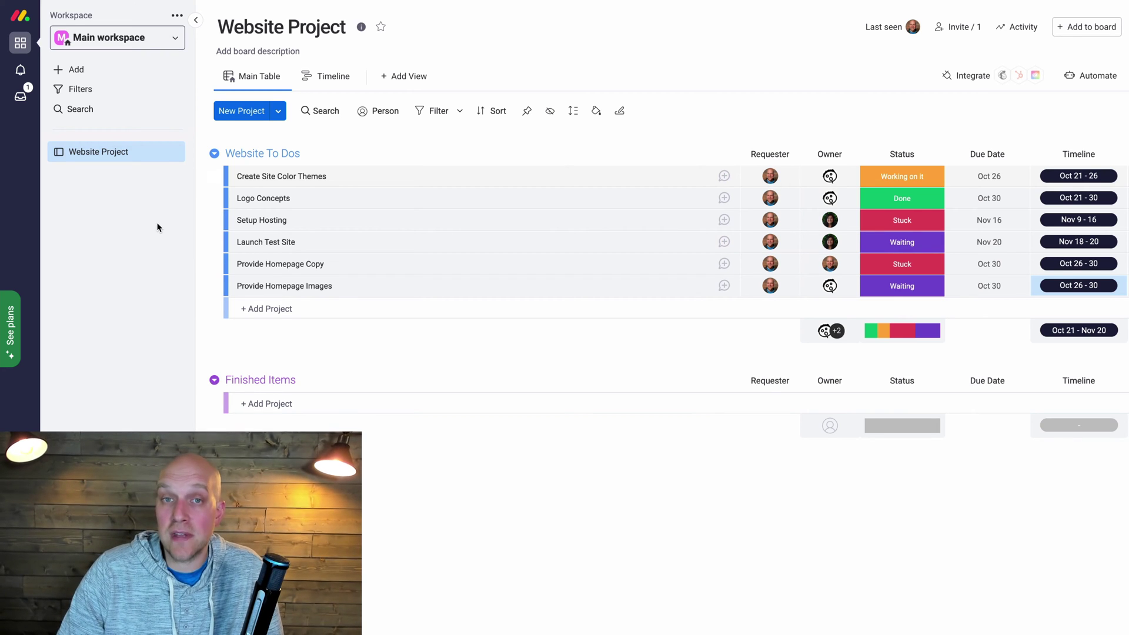
Duplicate the Website Project board with the Structure & items option, without keeping board subscribers
left_click(197, 22)
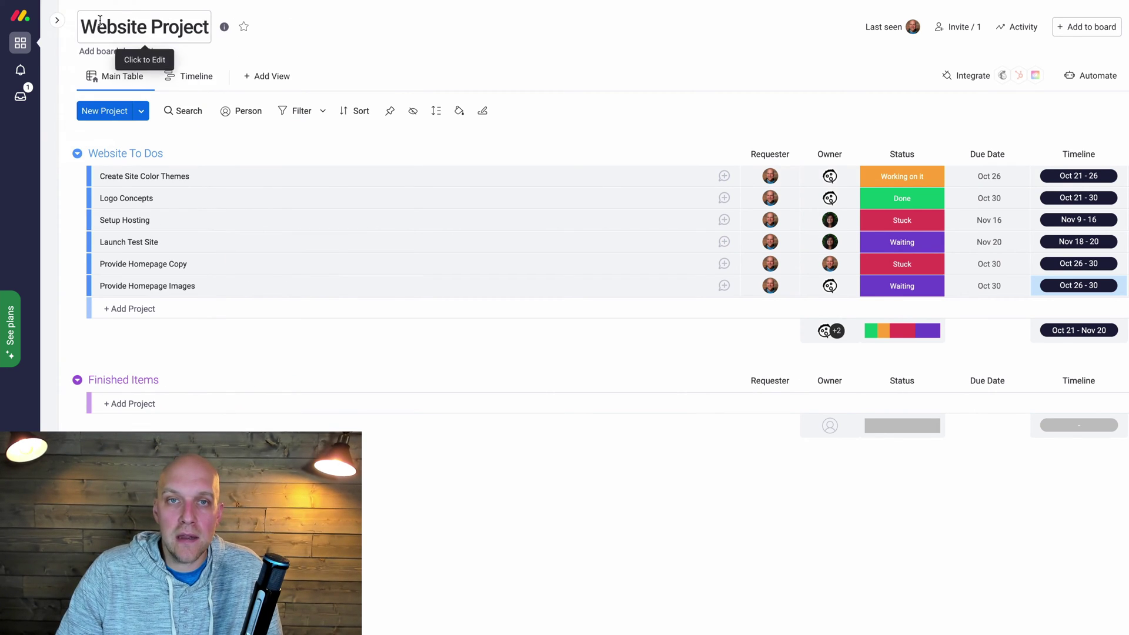
left_click(55, 20)
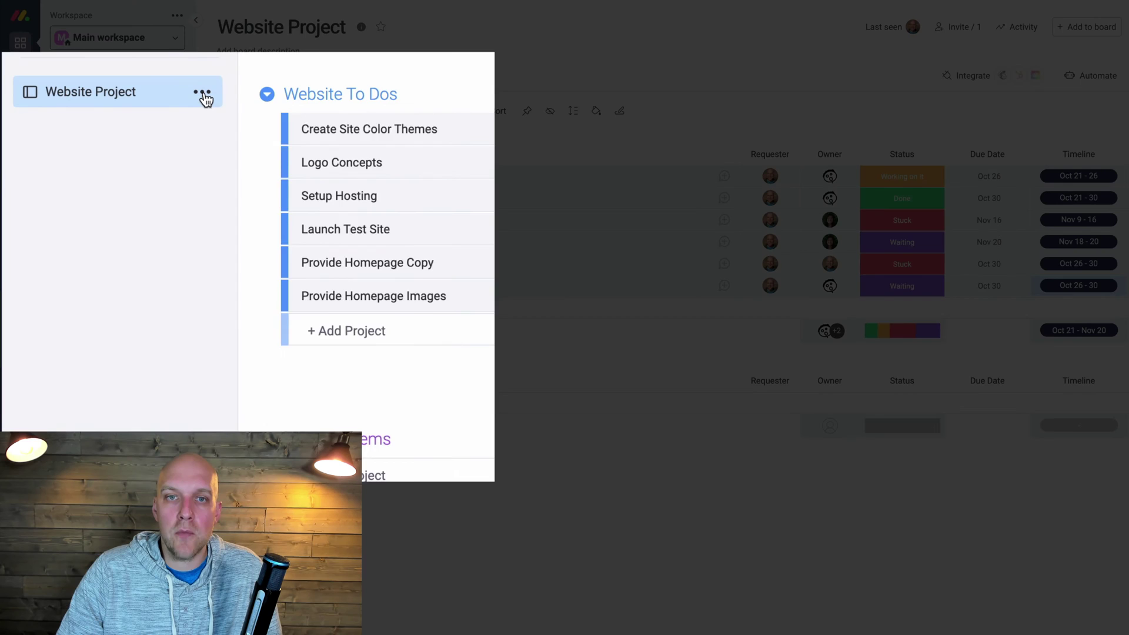
left_click(173, 154)
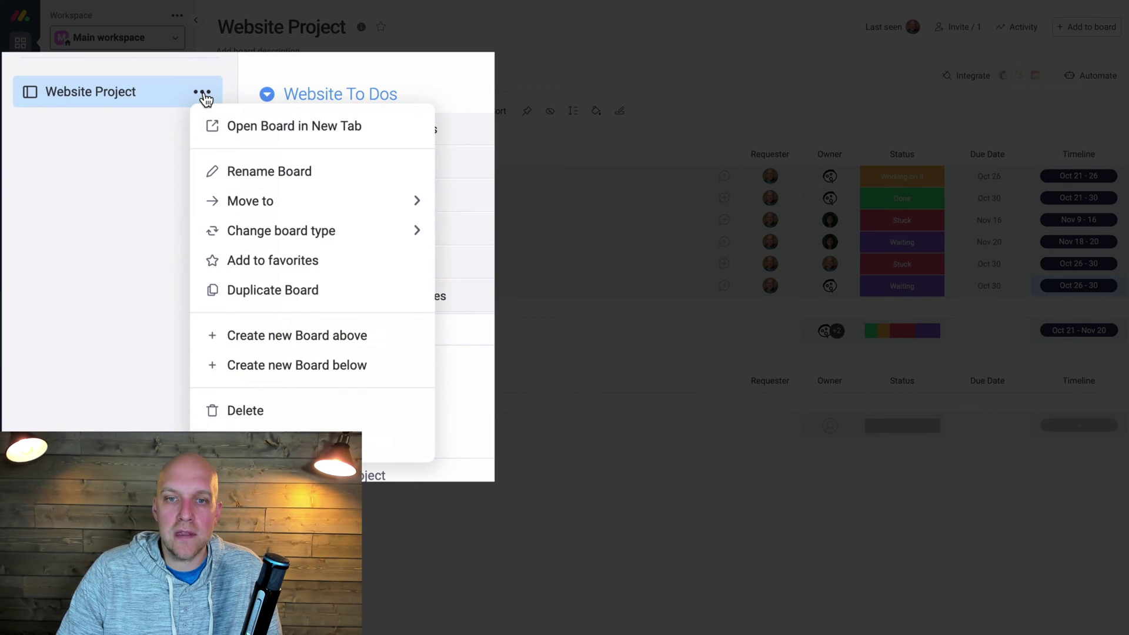
mouse_move(194, 245)
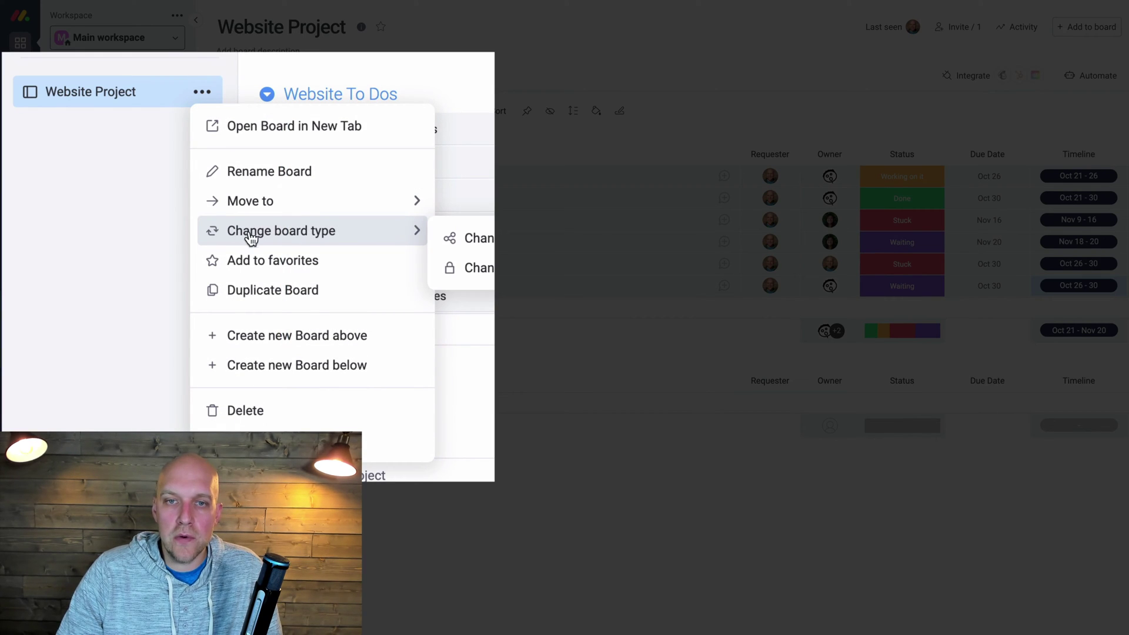
left_click(312, 294)
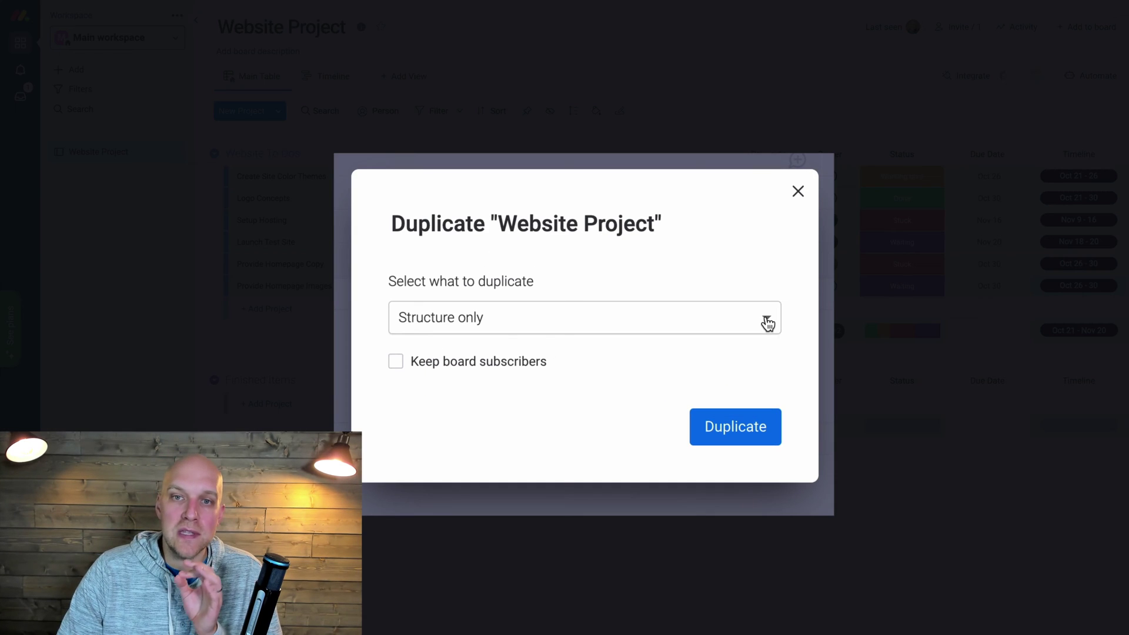
left_click(767, 323)
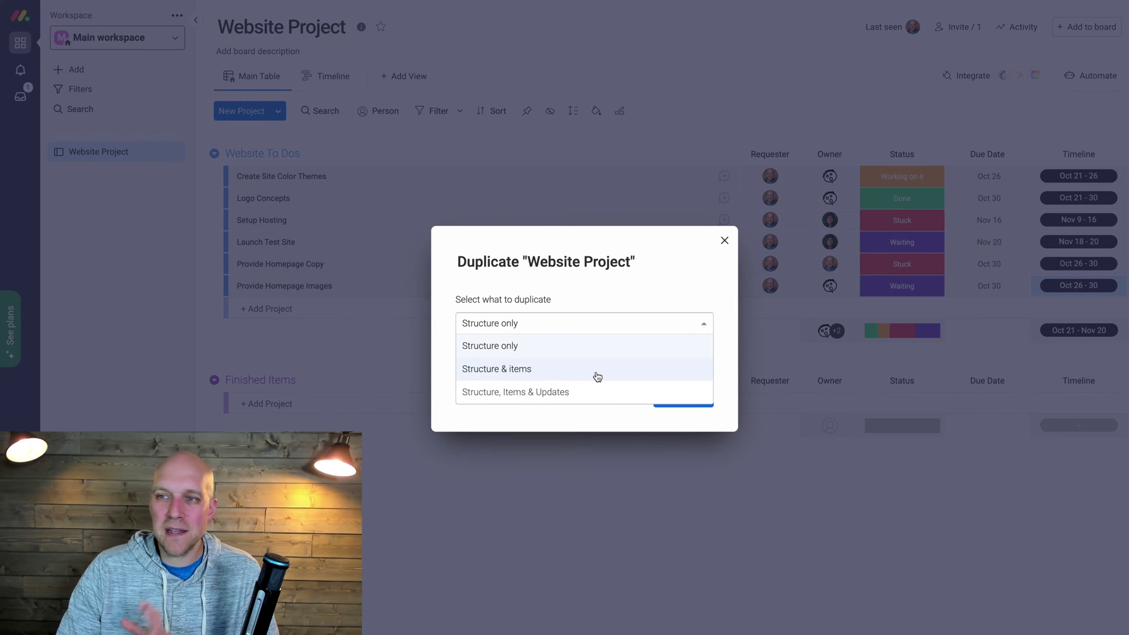
left_click(597, 370)
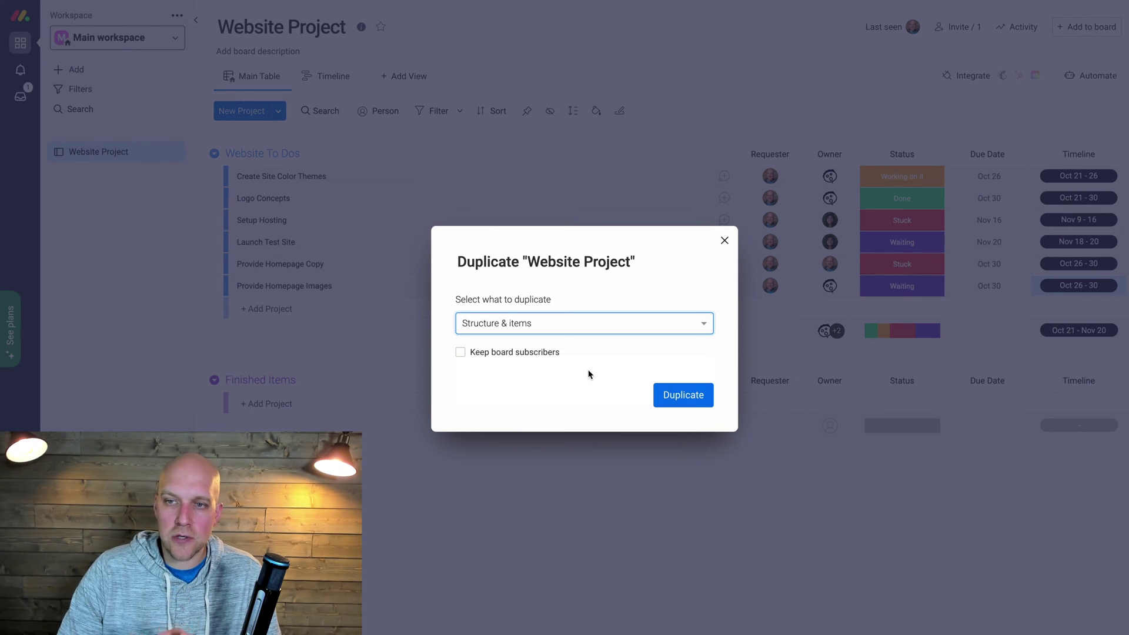
left_click(681, 395)
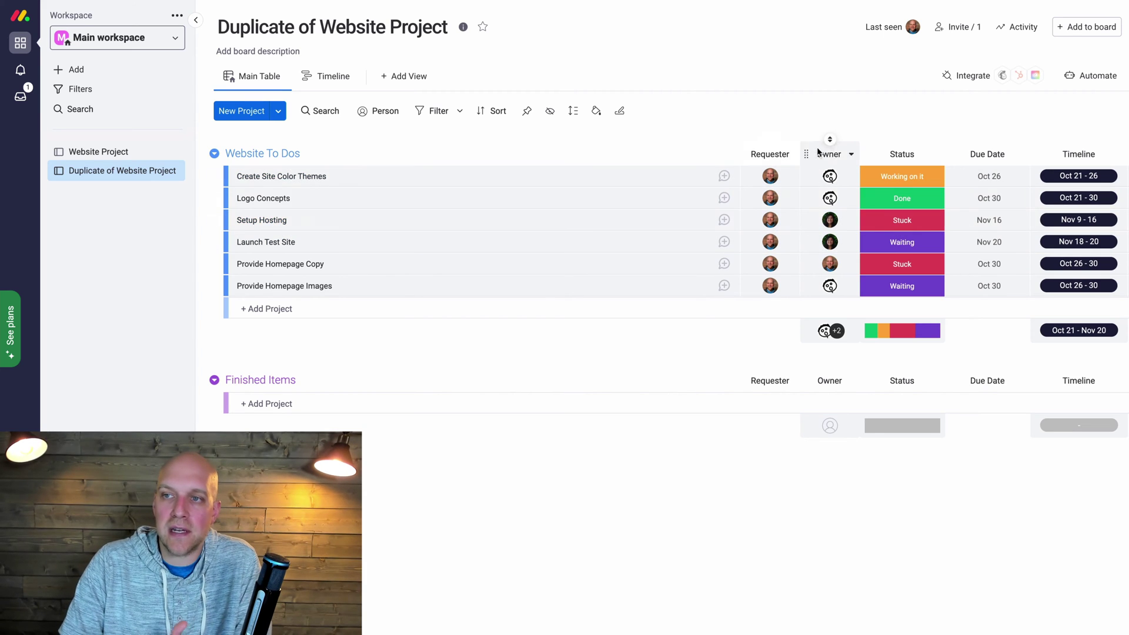
Return to the original Website Project board and sort its items by Due Date, earliest first
mouse_move(829, 263)
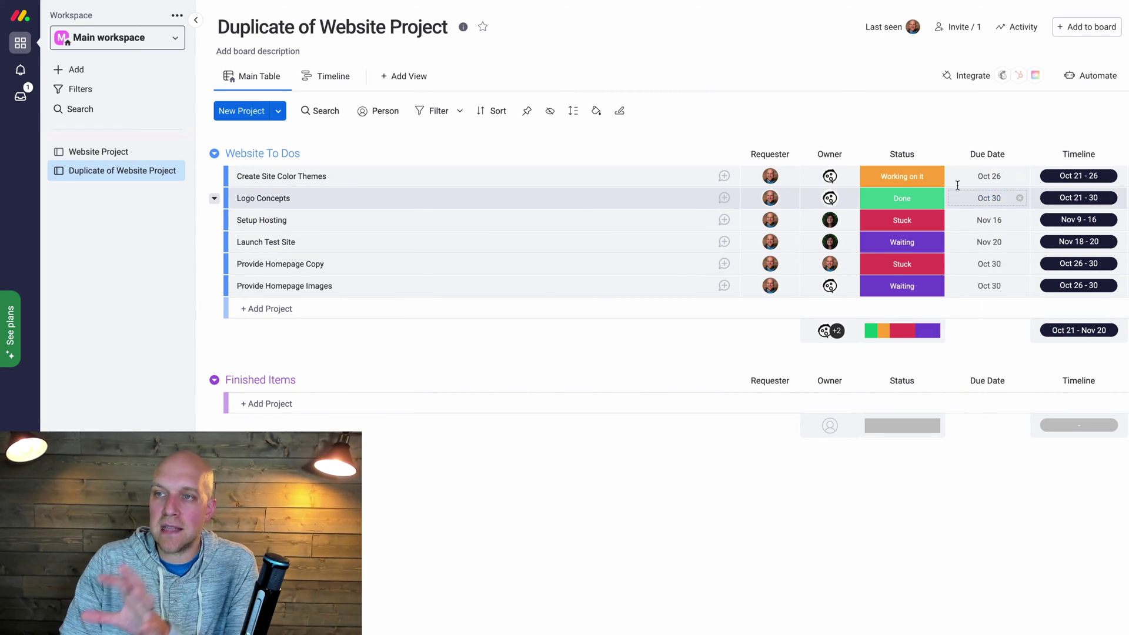
left_click(98, 151)
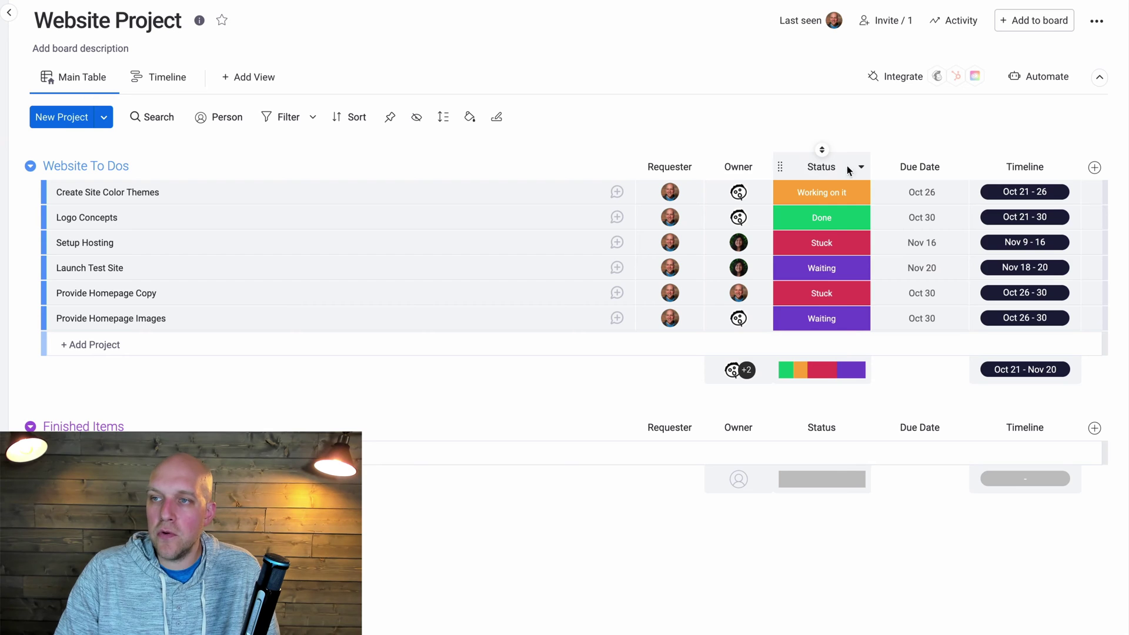
left_click_drag(847, 170, 788, 160)
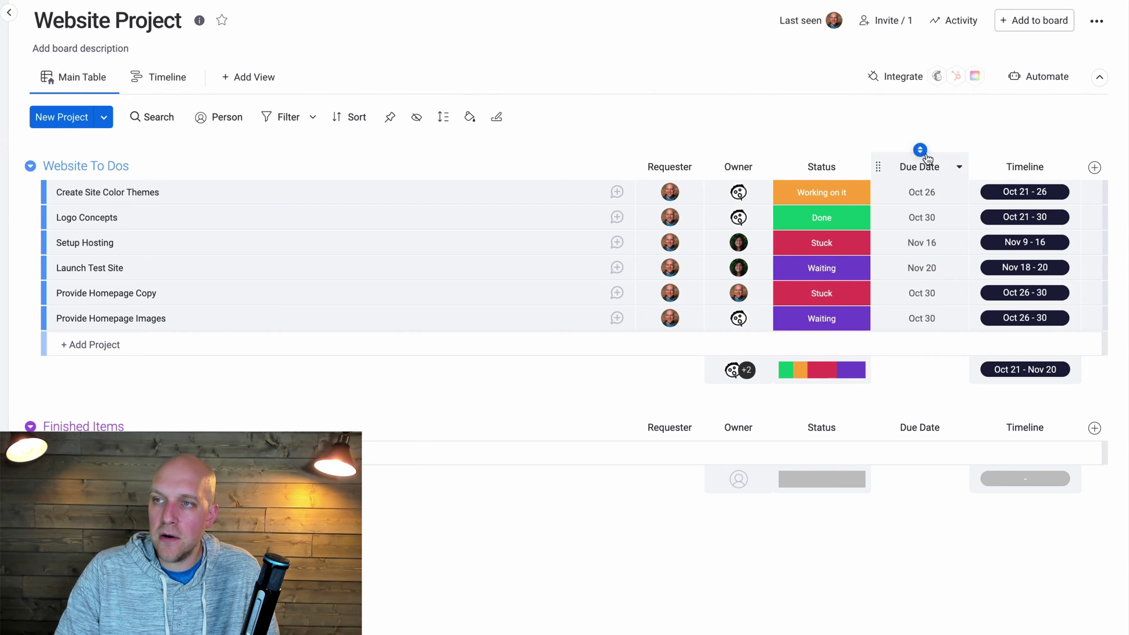
left_click(960, 170)
mouse_move(887, 271)
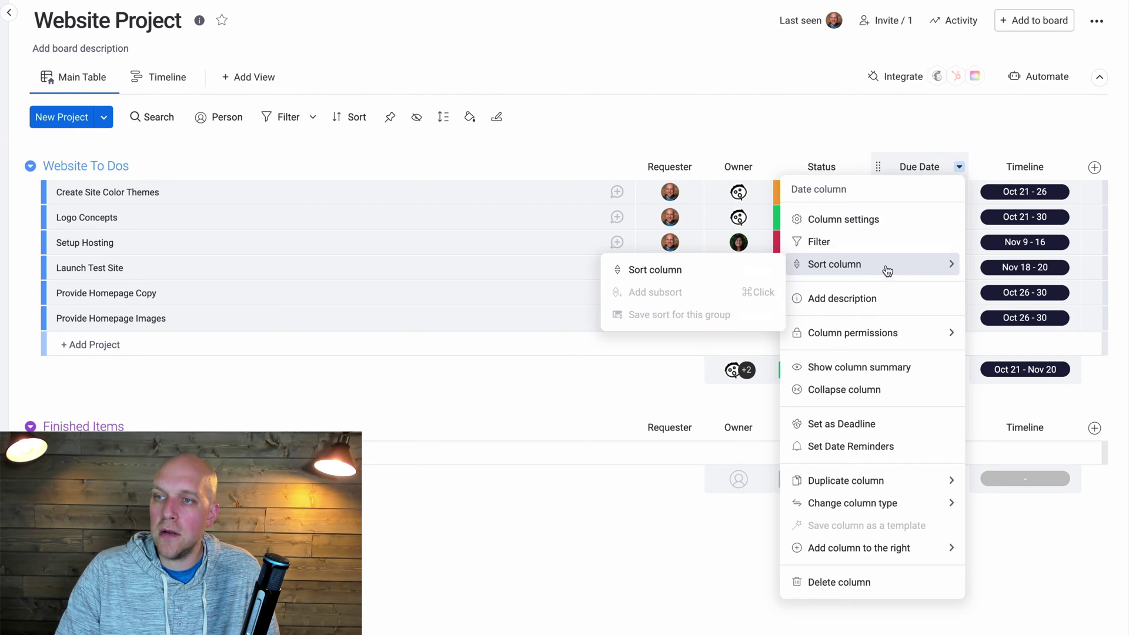
left_click(713, 270)
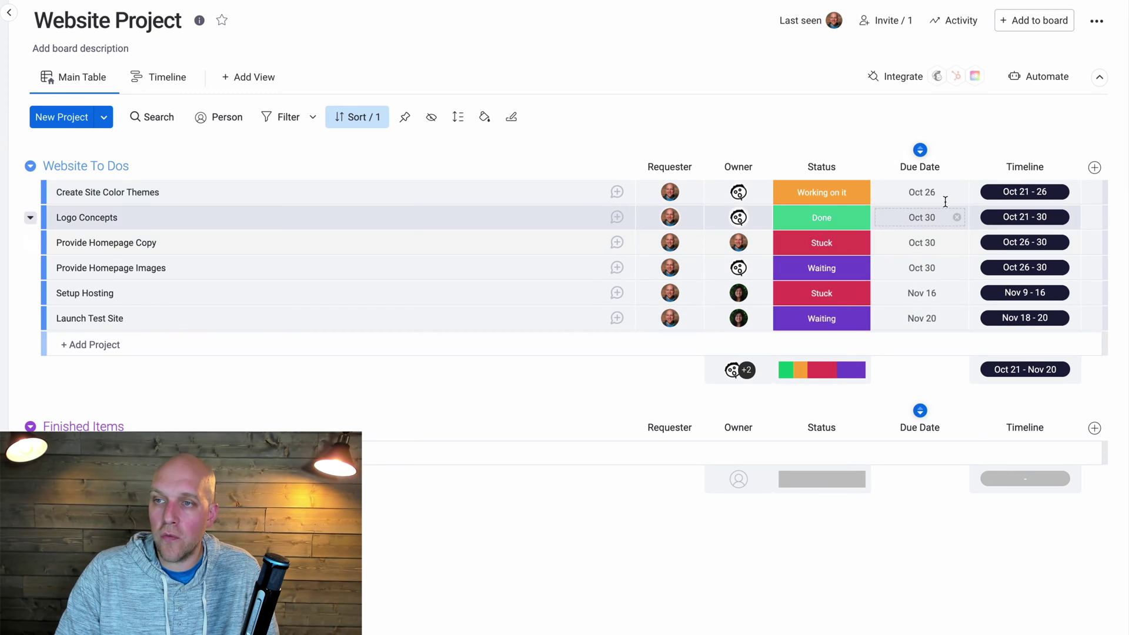
mouse_move(944, 171)
mouse_move(178, 196)
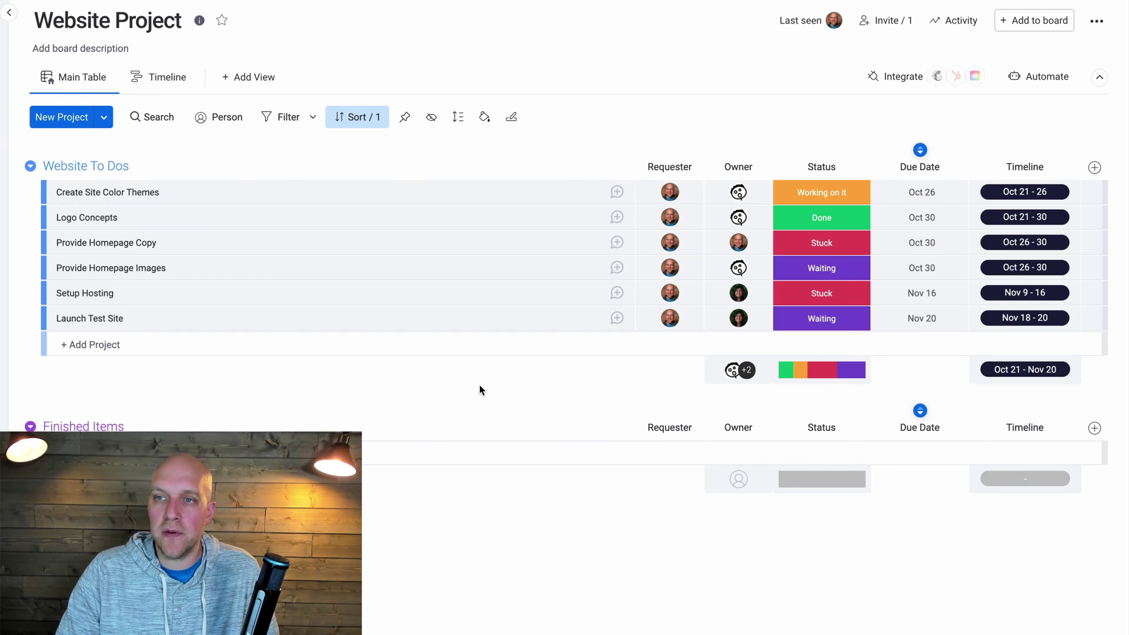
Write the update "Looking forward to seeing new color themes" on Create Site Color Themes and close the item
left_click(617, 193)
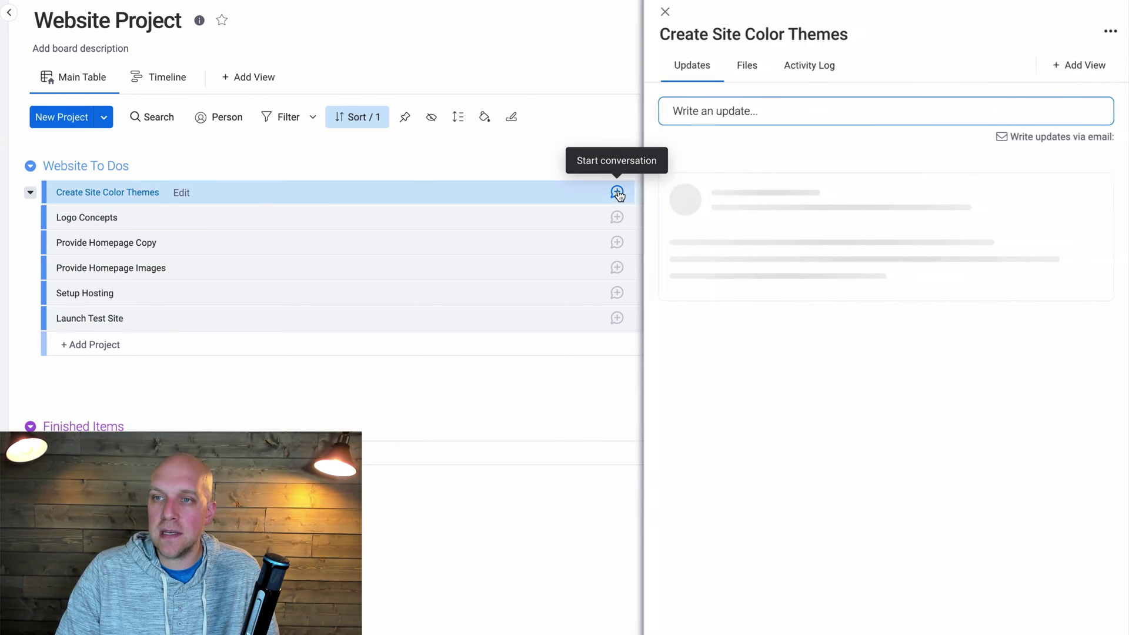
left_click(734, 115)
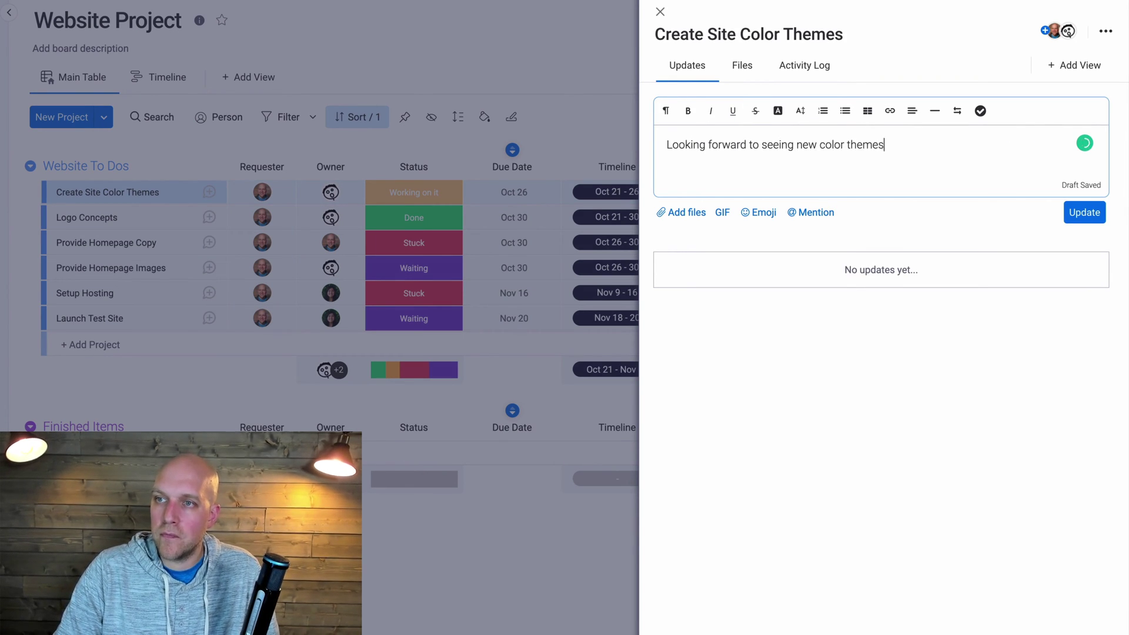
left_click(660, 12)
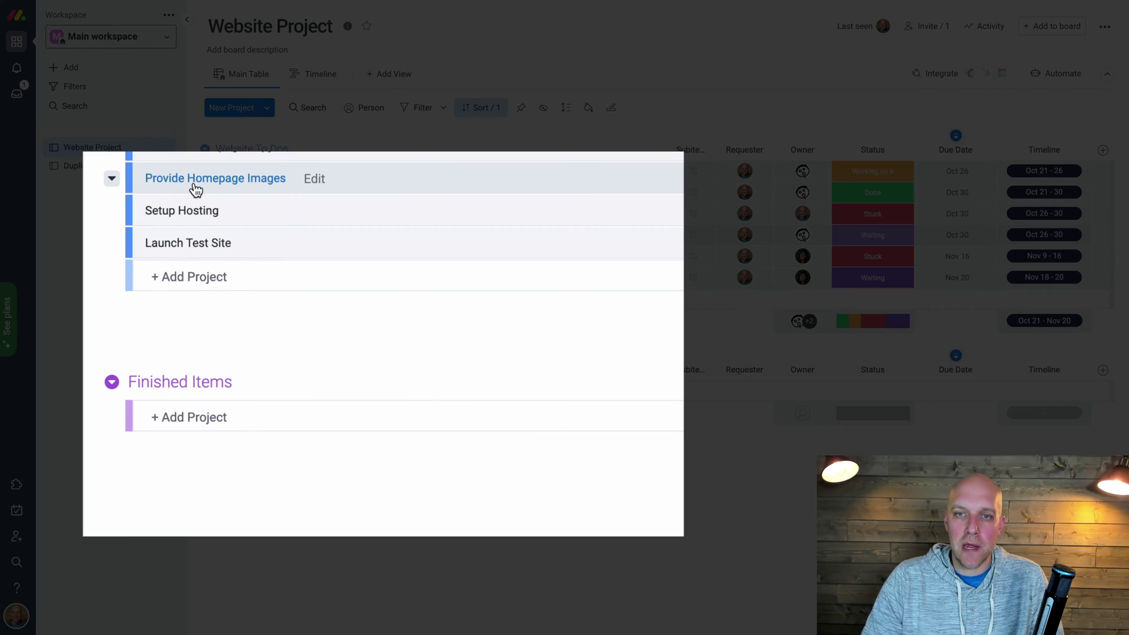
Add two subitems under Provide Homepage Images, named Hero Image and Pie chart image
left_click(112, 180)
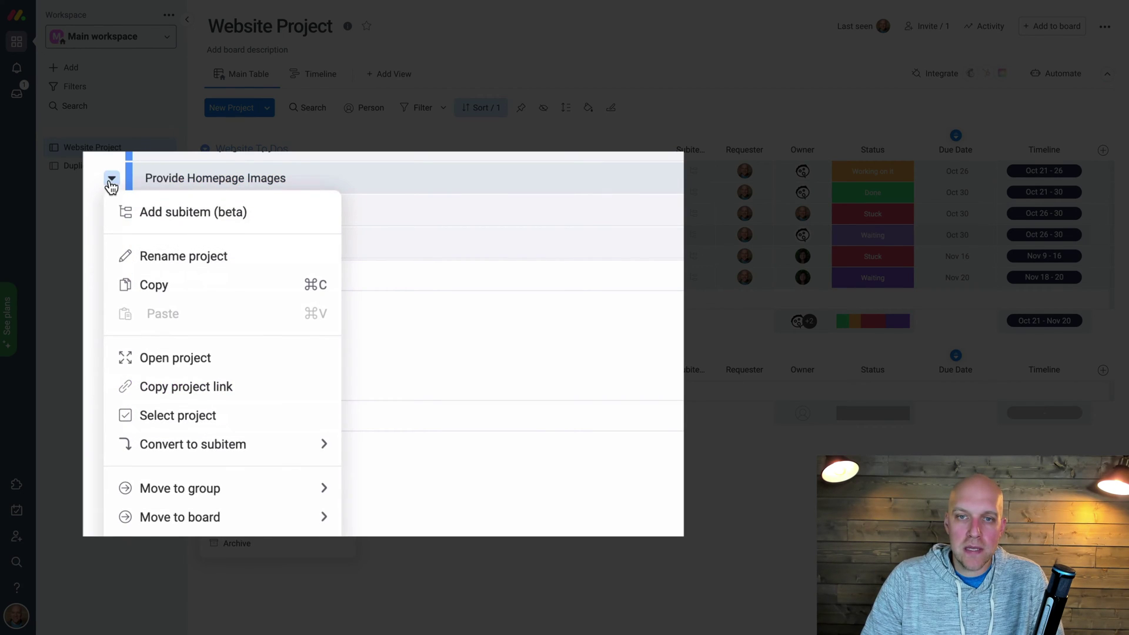
left_click(153, 210)
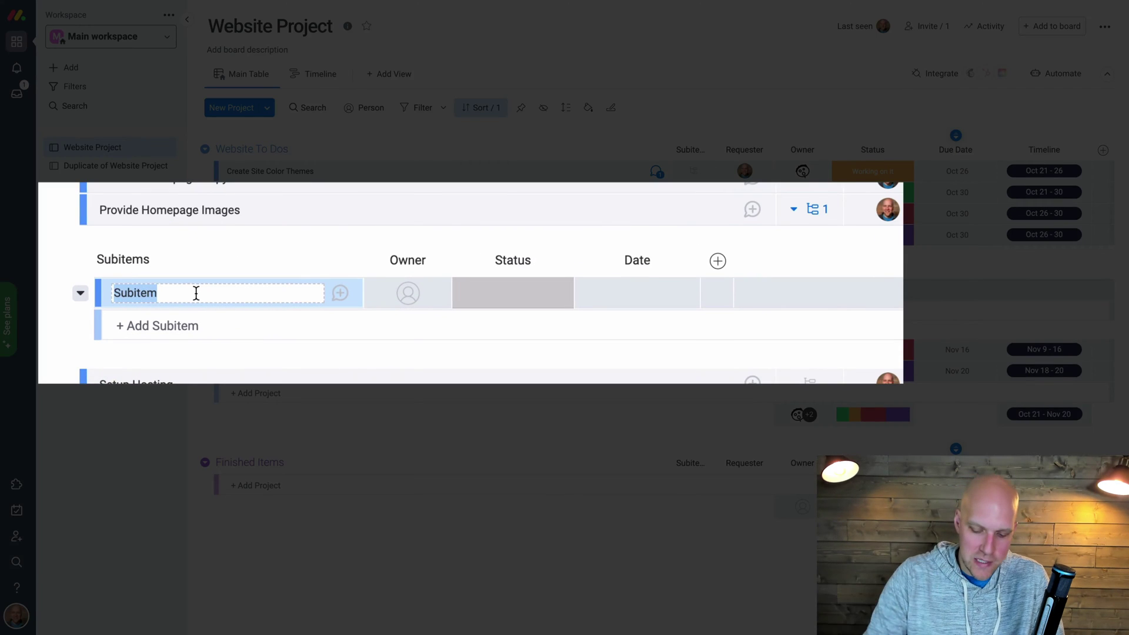
type("Hero Ima")
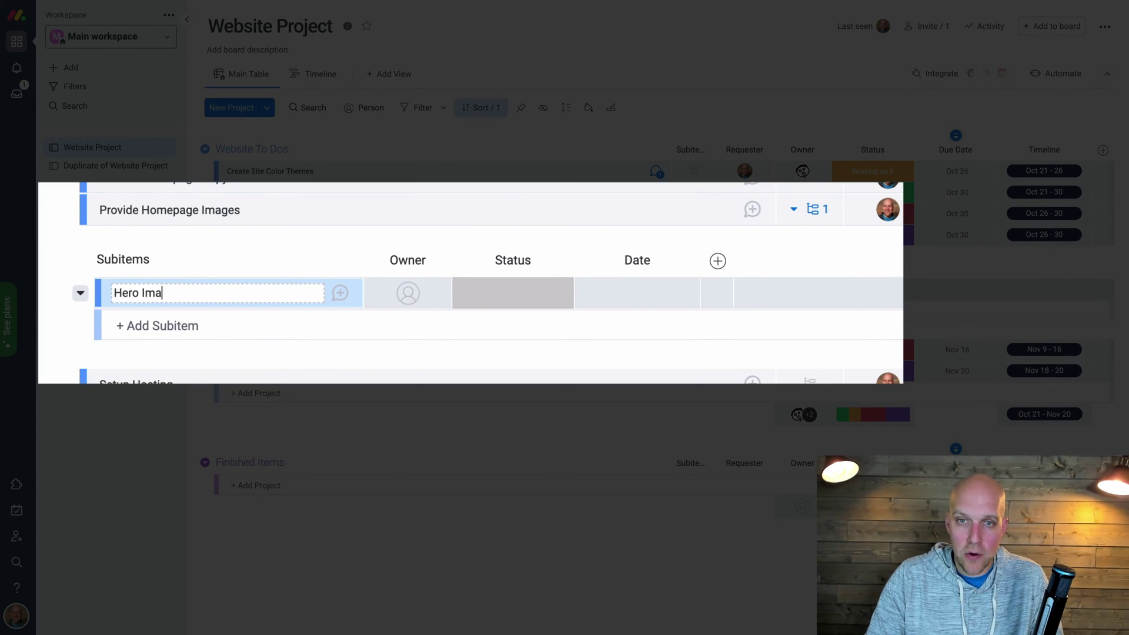
type("ge")
left_click(176, 326)
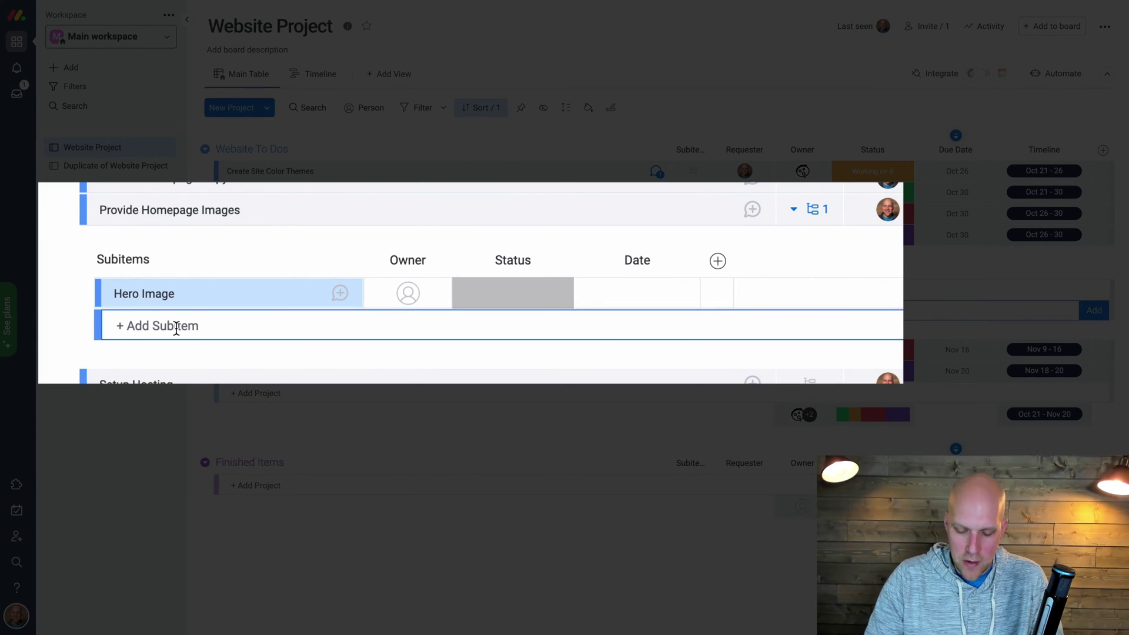
type("Pie")
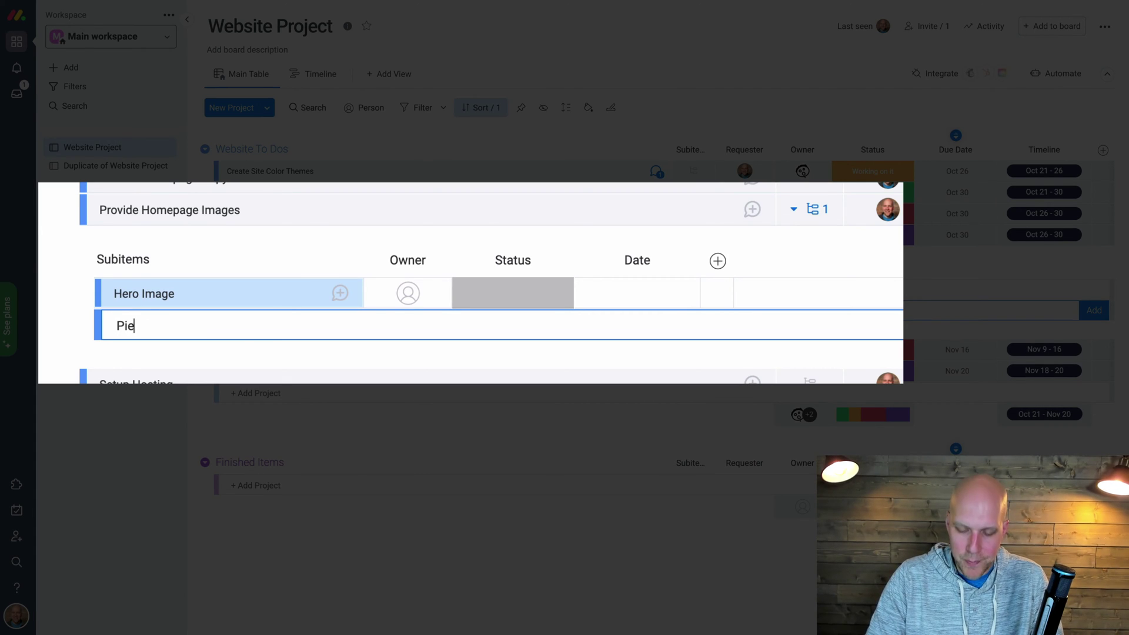
type(" char")
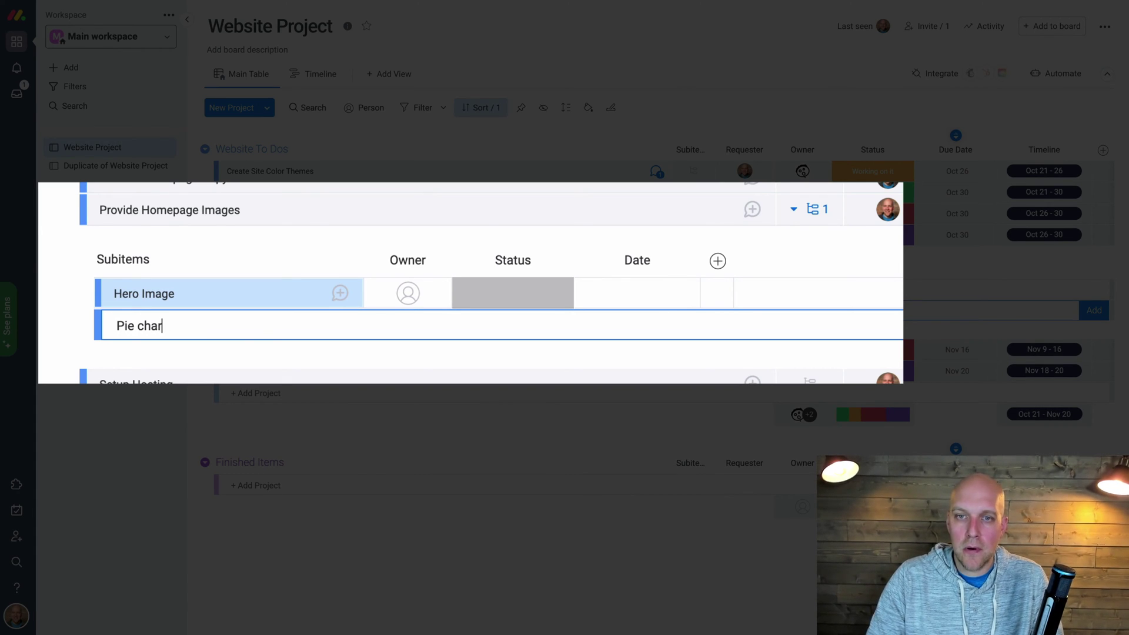
type("t image")
key("Return")
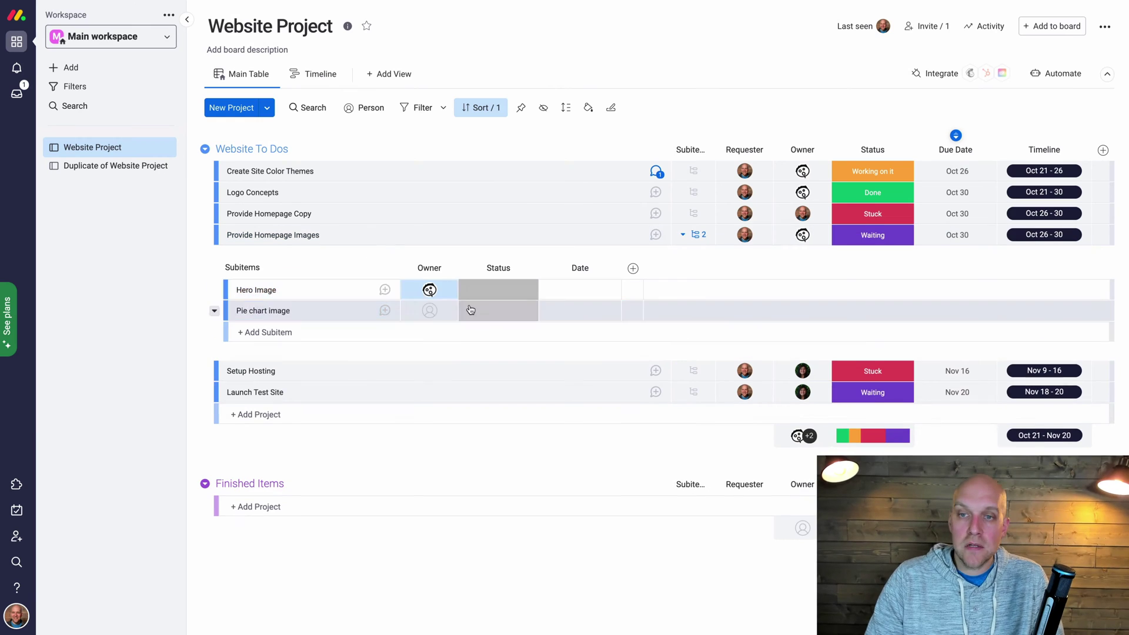
Assign the designer as owner of the Hero Image and Pie chart image subitems
left_click(429, 289)
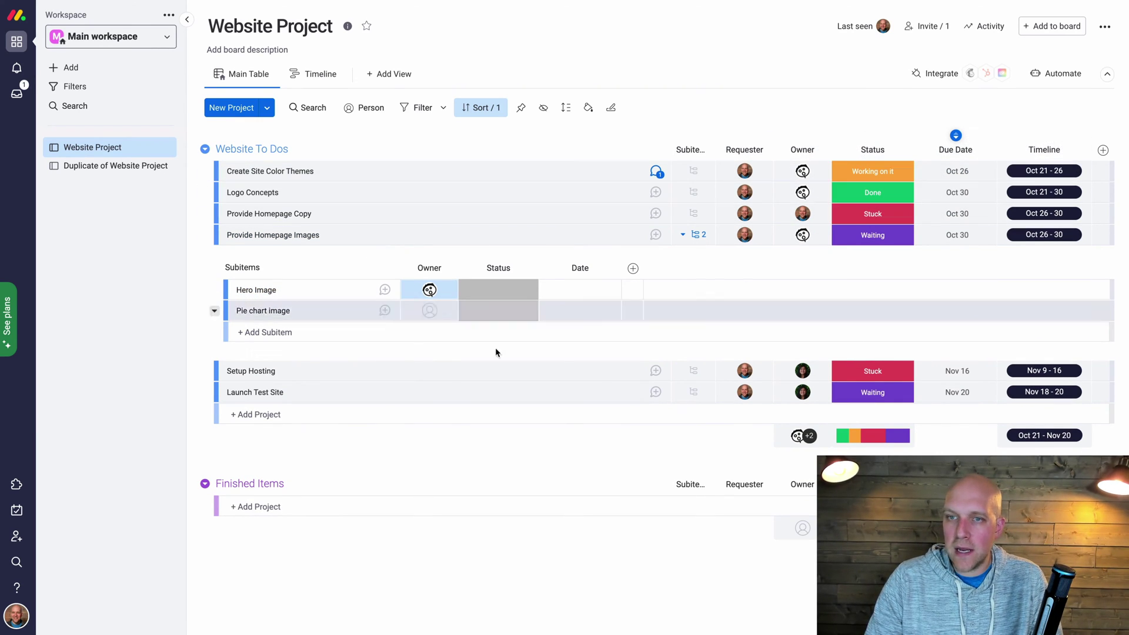
left_click(431, 313)
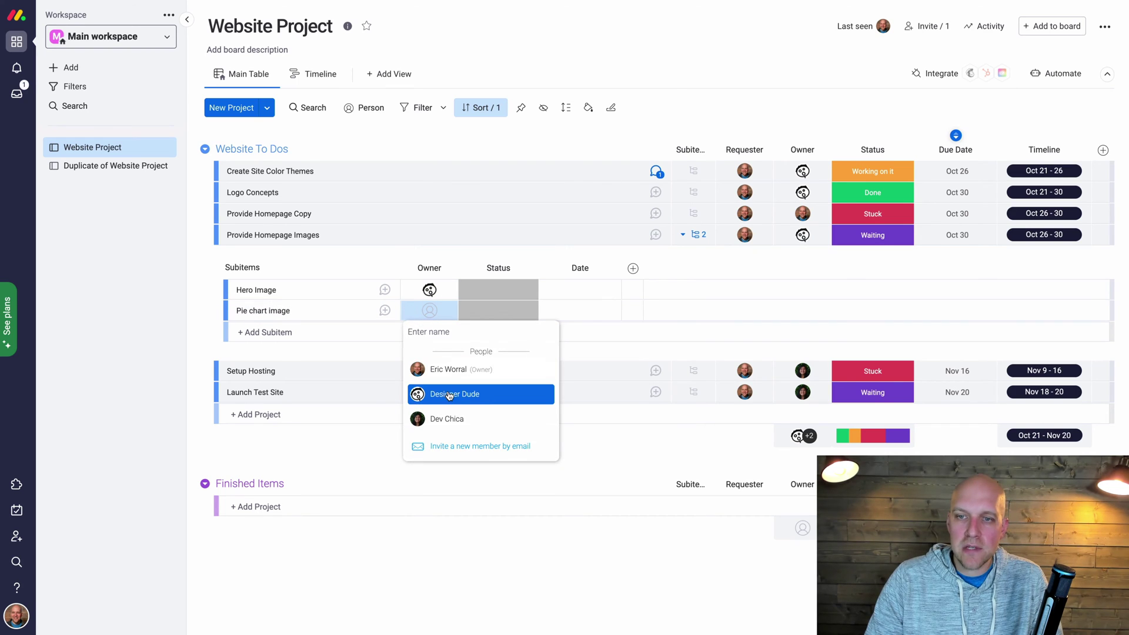
left_click(468, 395)
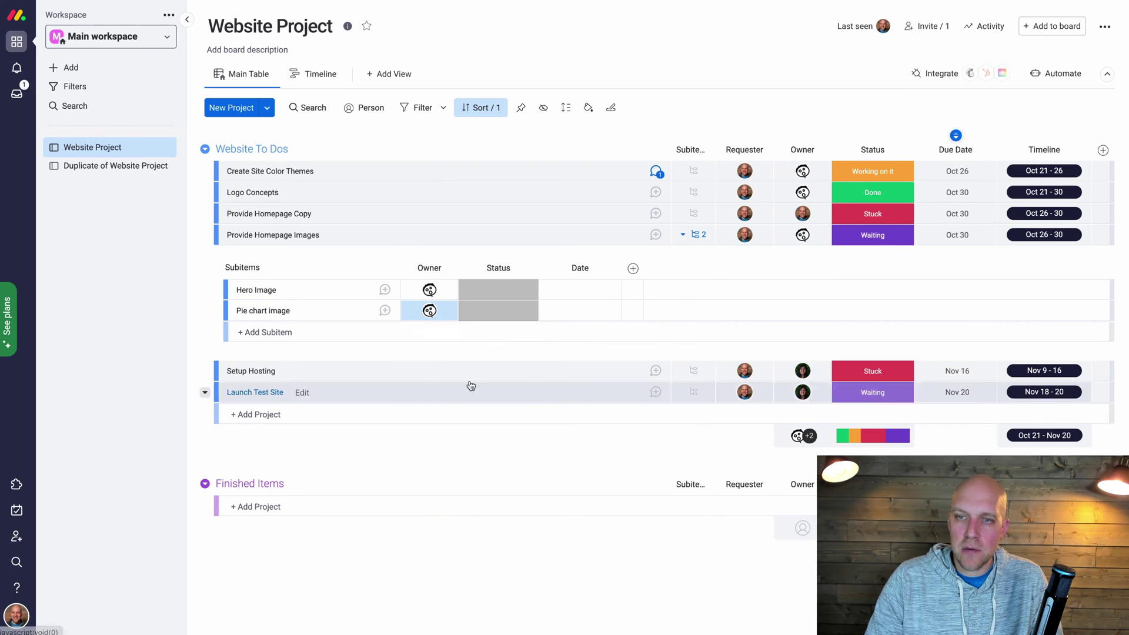
Set the date of both image subitems to October 30 and look at the column types available for subitems
left_click(512, 292)
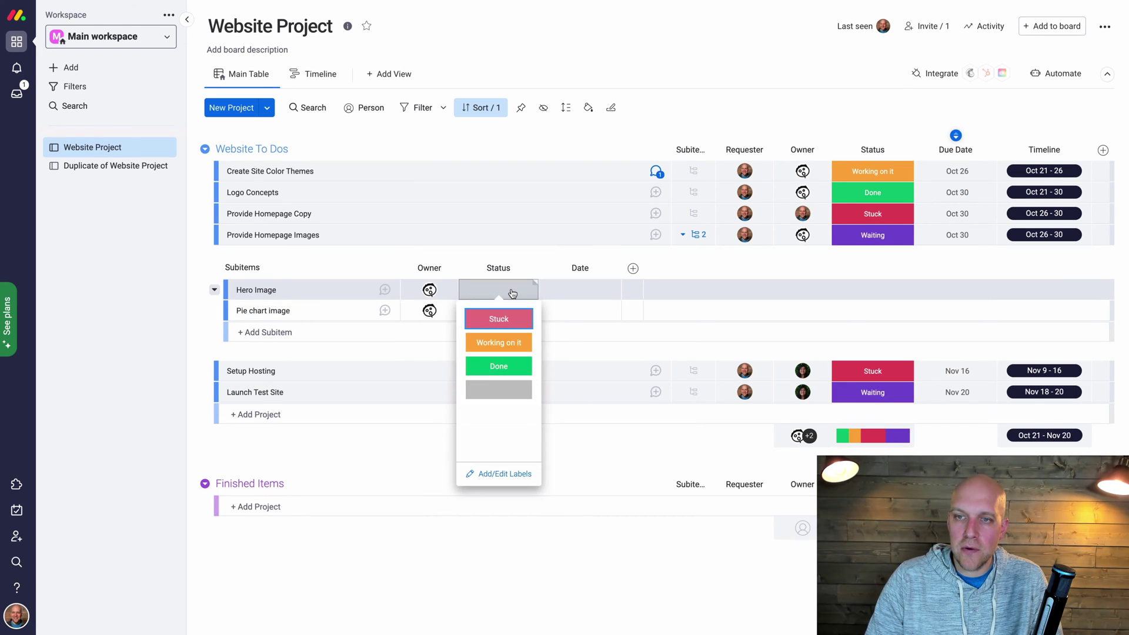
left_click(583, 285)
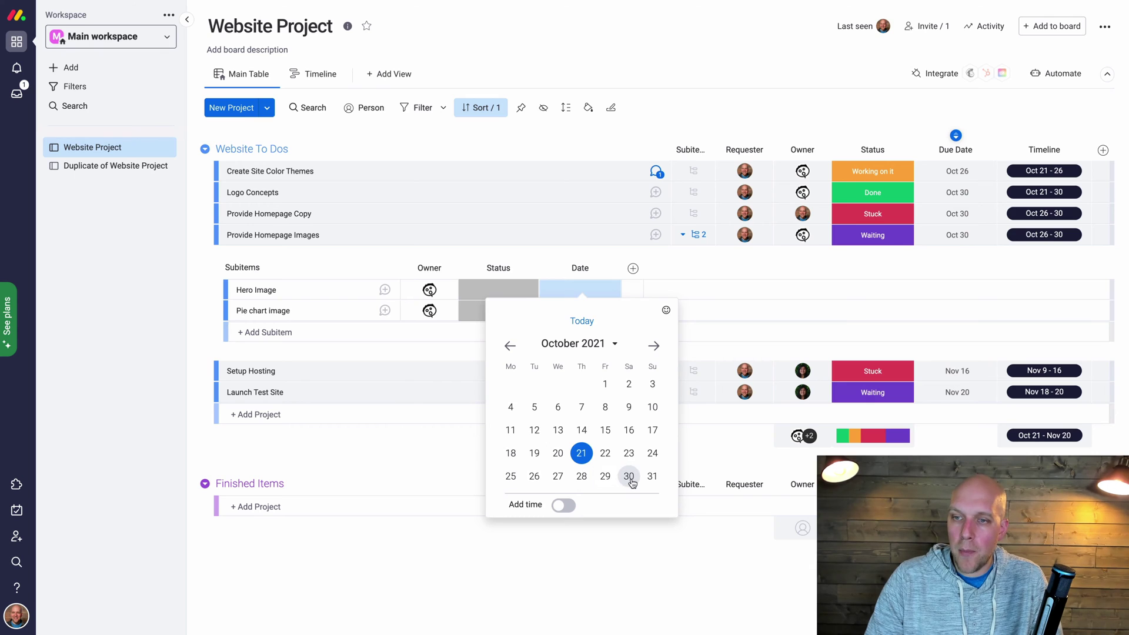
left_click(629, 476)
left_click(582, 311)
left_click(630, 497)
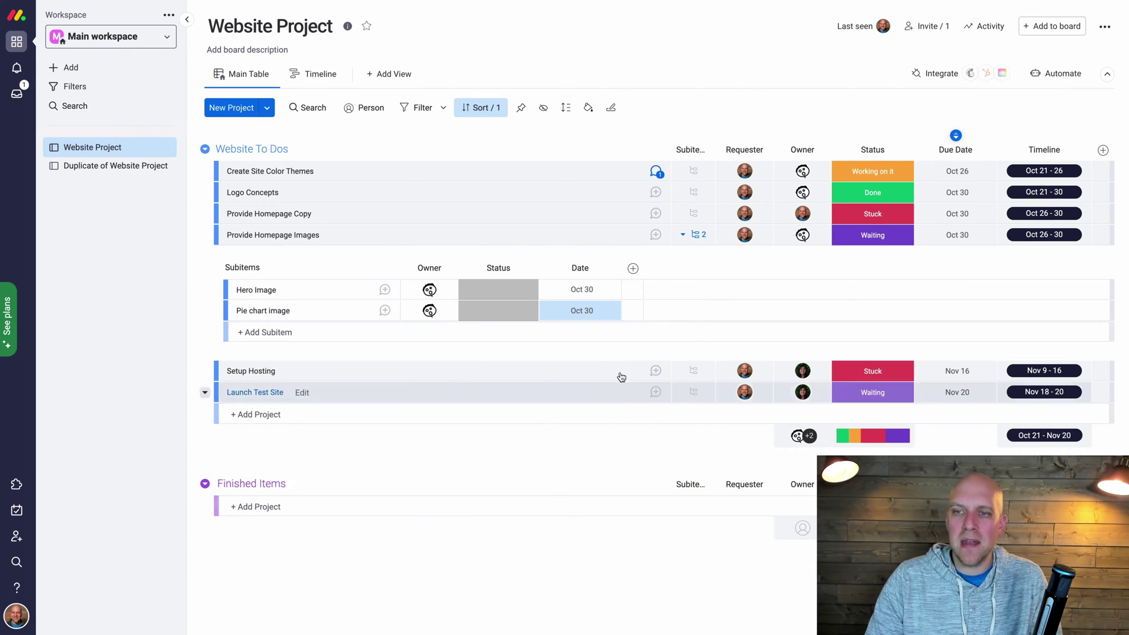
left_click(632, 268)
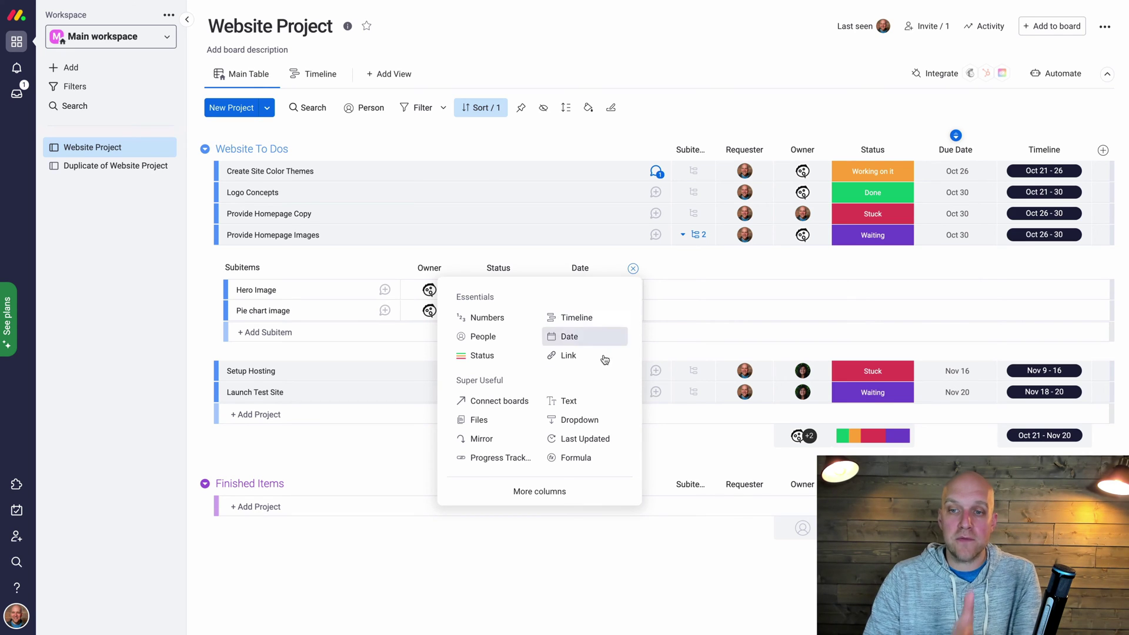
left_click(144, 403)
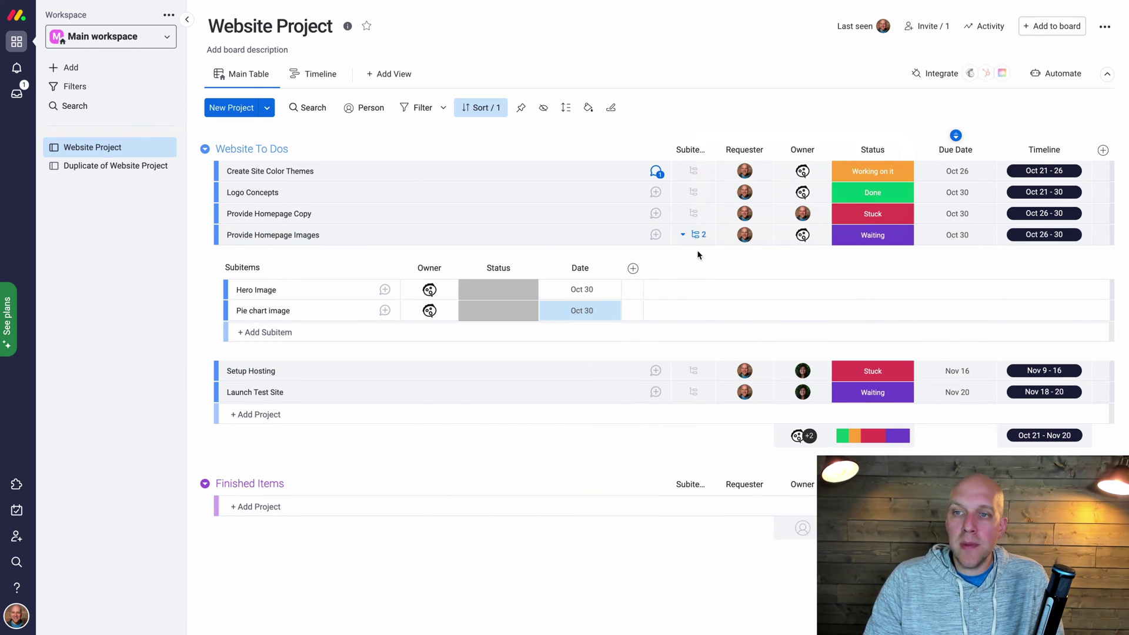
Collapse the subitems of Provide Homepage Images and widen the Subitems column until its full heading fits
left_click(204, 235)
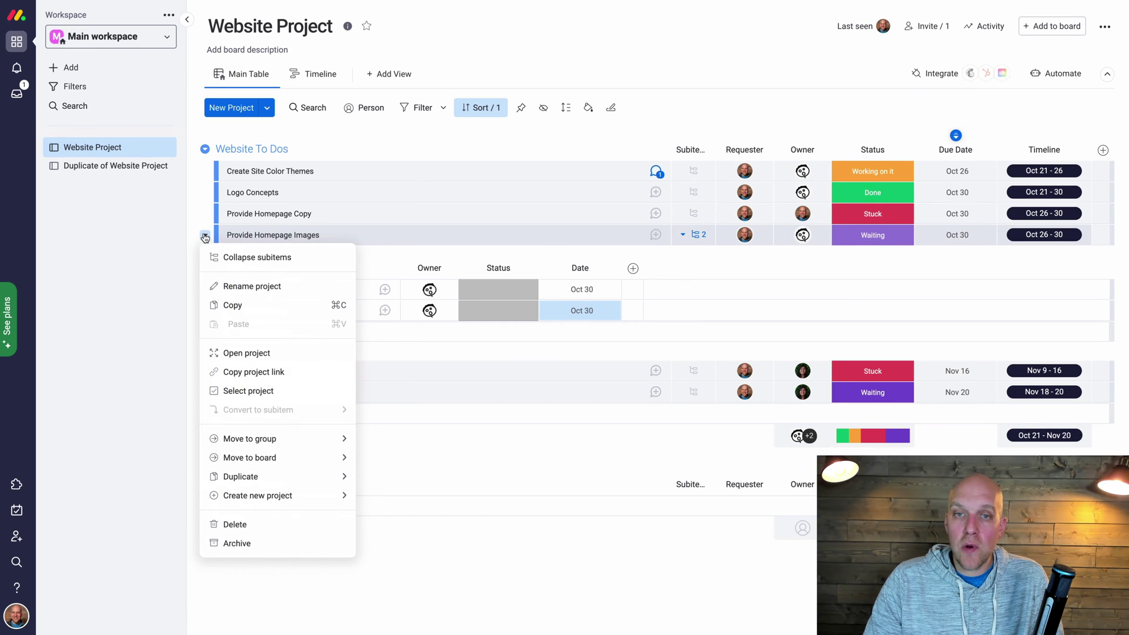
left_click(205, 236)
left_click(205, 236)
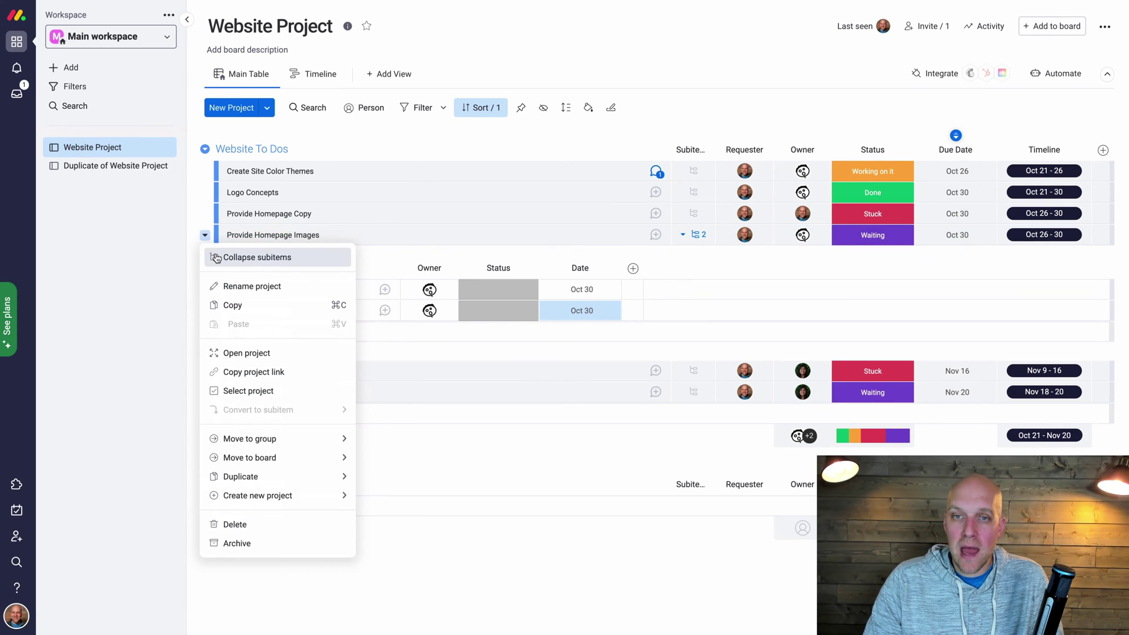
left_click(216, 258)
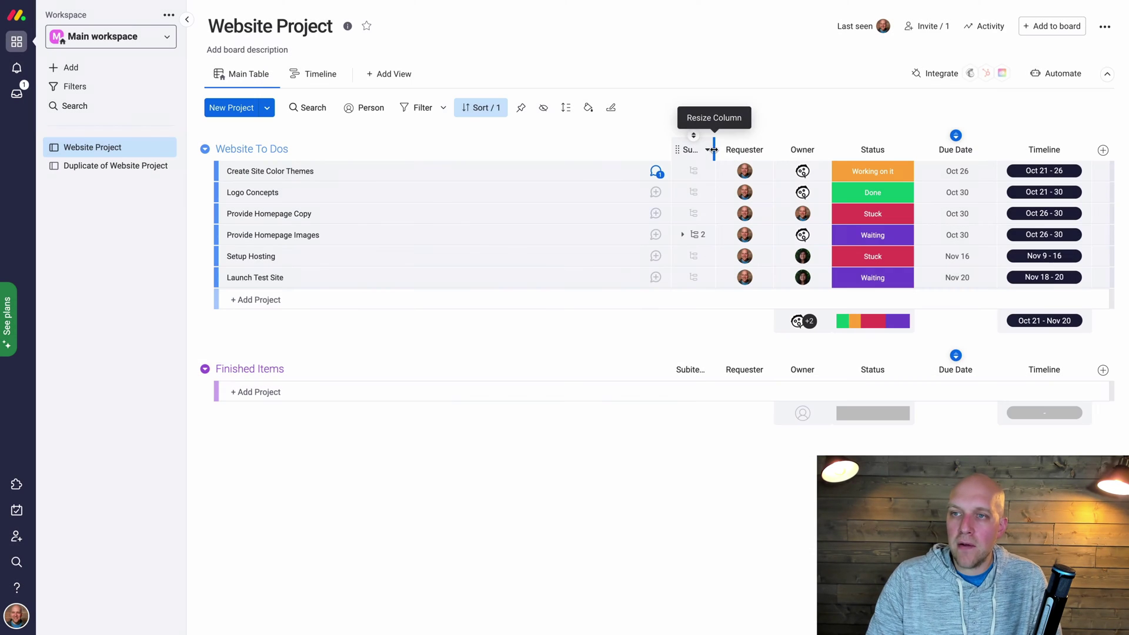
left_click_drag(713, 149, 738, 149)
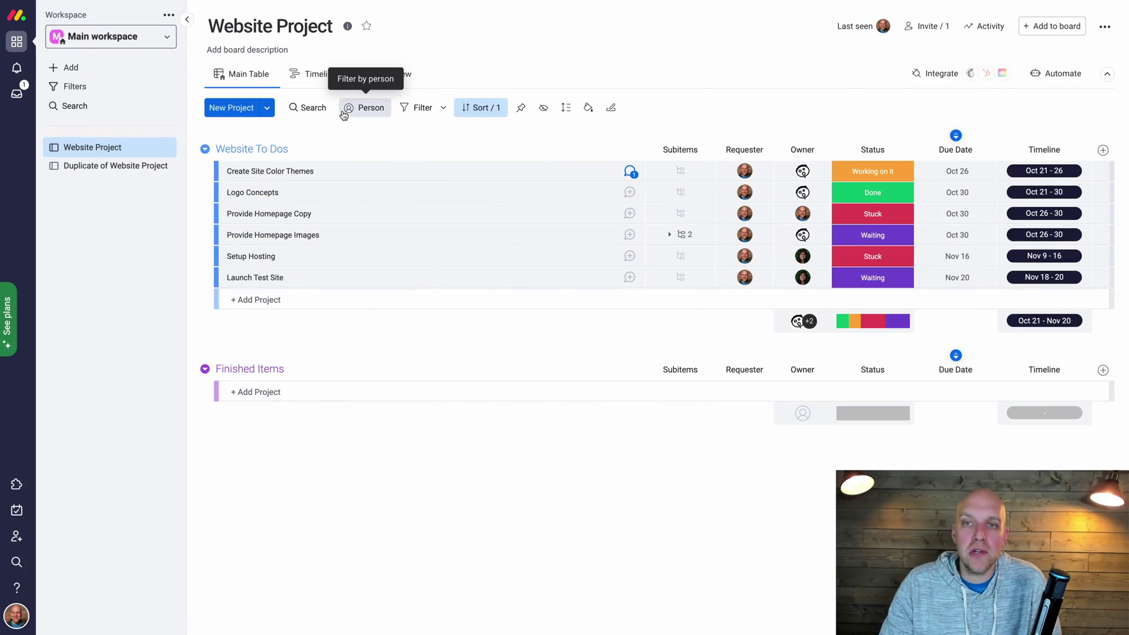
Filter the board by person to show only the developer's items, and clear that person filter again
left_click(363, 108)
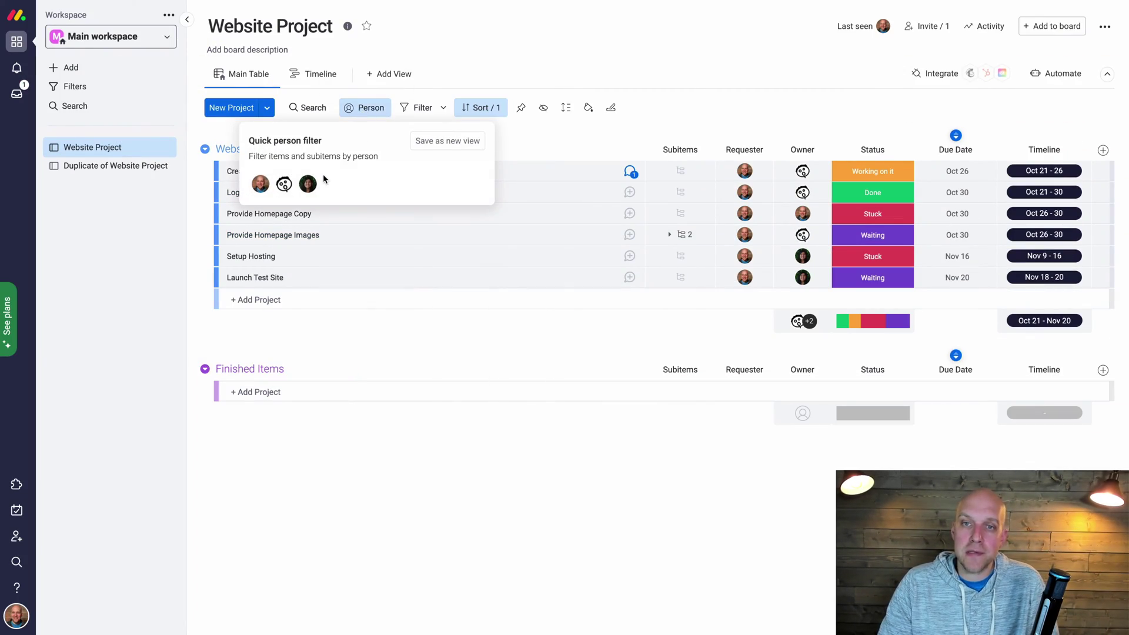
left_click(308, 184)
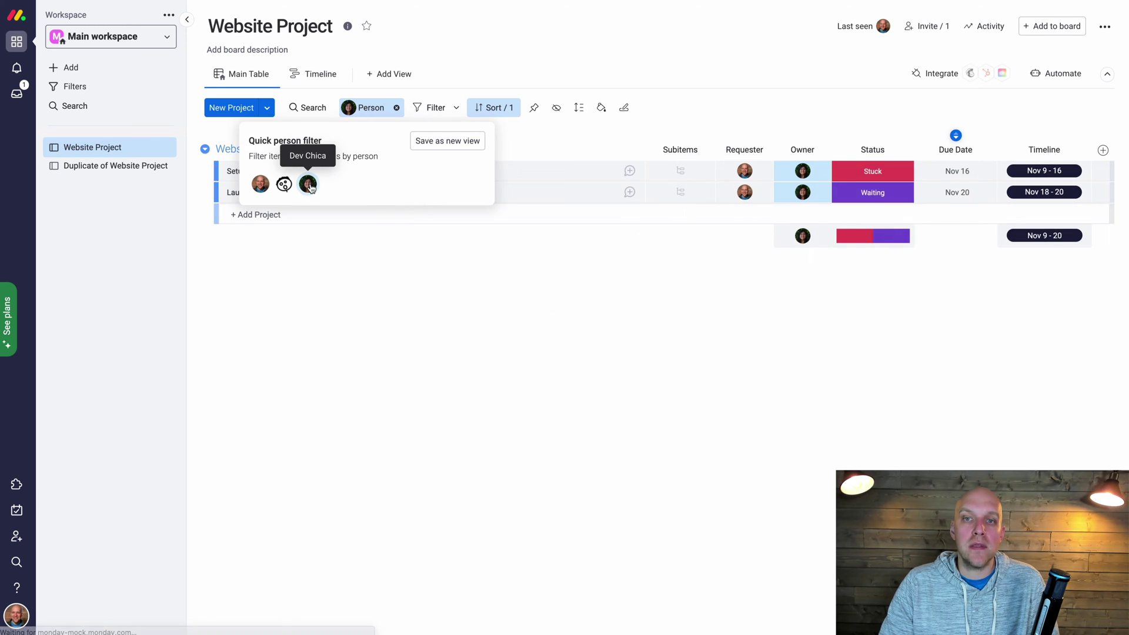
left_click(650, 349)
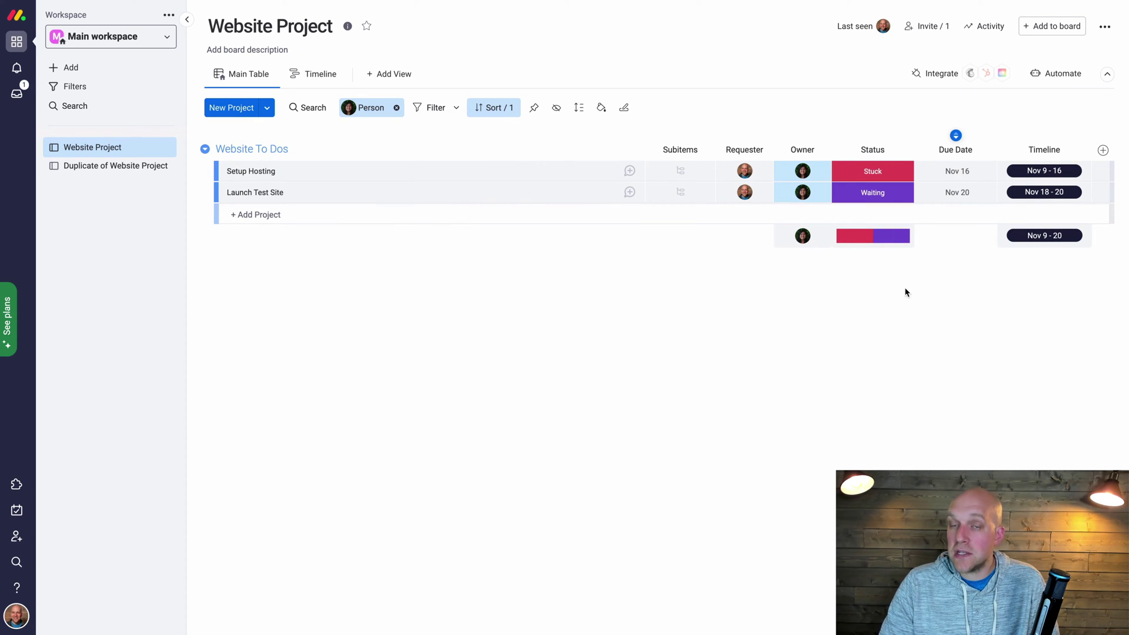
left_click(396, 108)
Filter the board with an advanced filter where Status is Stuck
left_click(446, 108)
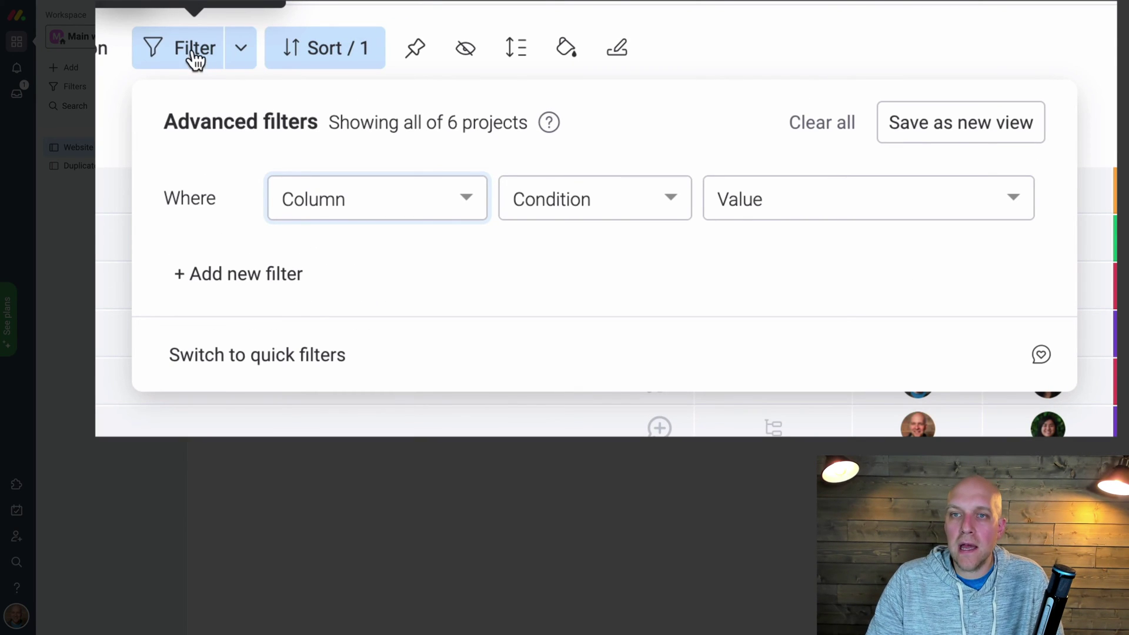
left_click(464, 200)
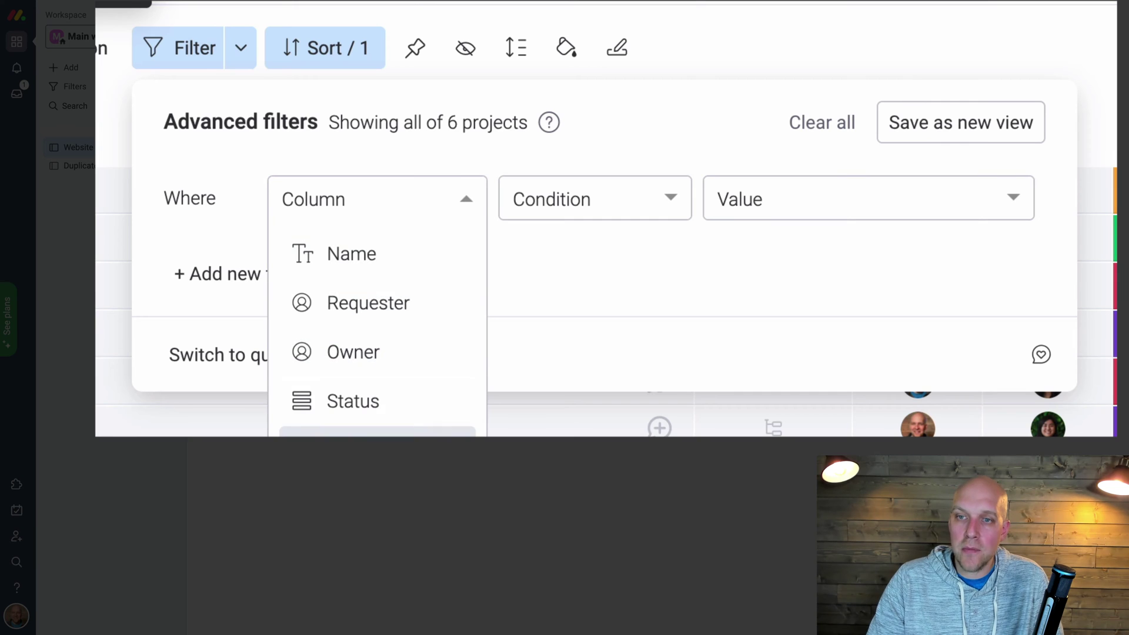
scroll(377, 329, "down", 1)
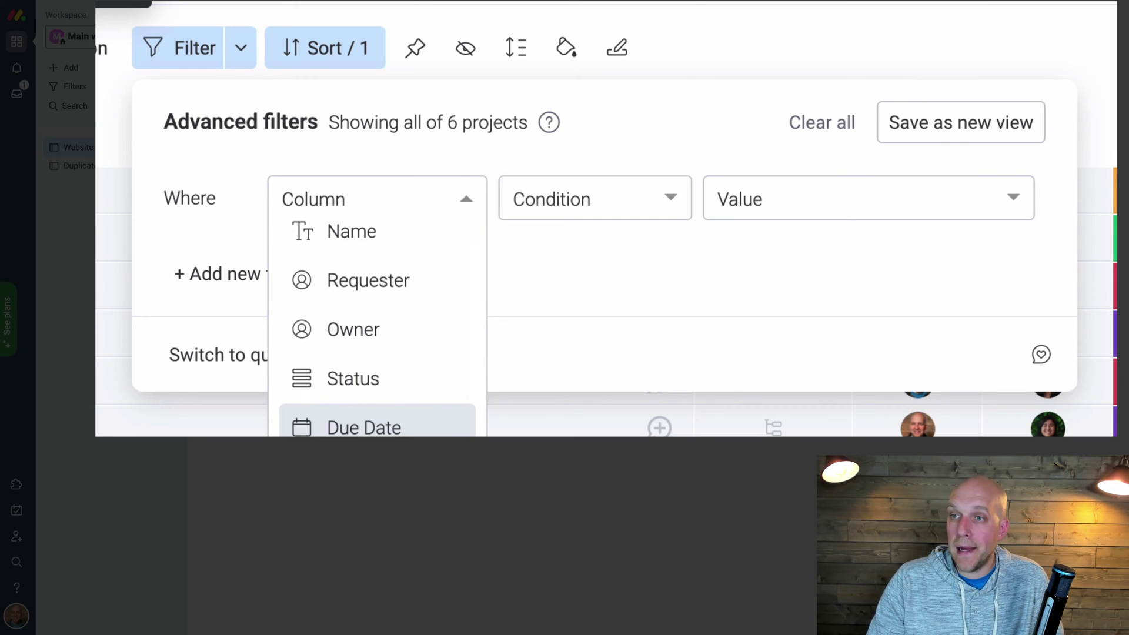
left_click(393, 378)
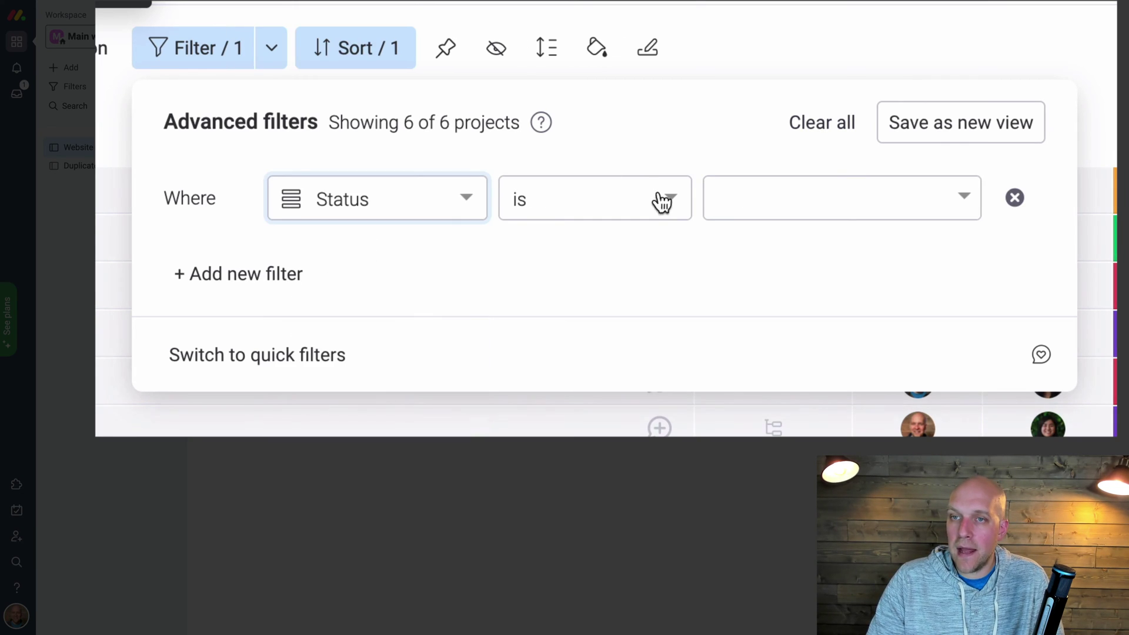
left_click(854, 211)
left_click(874, 353)
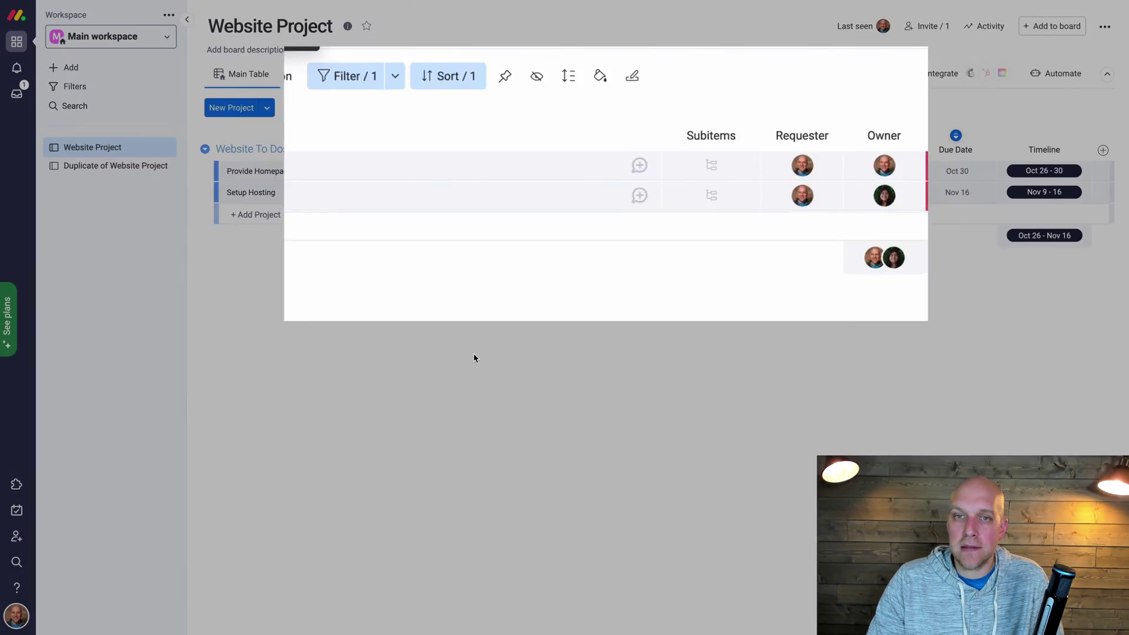
left_click(382, 419)
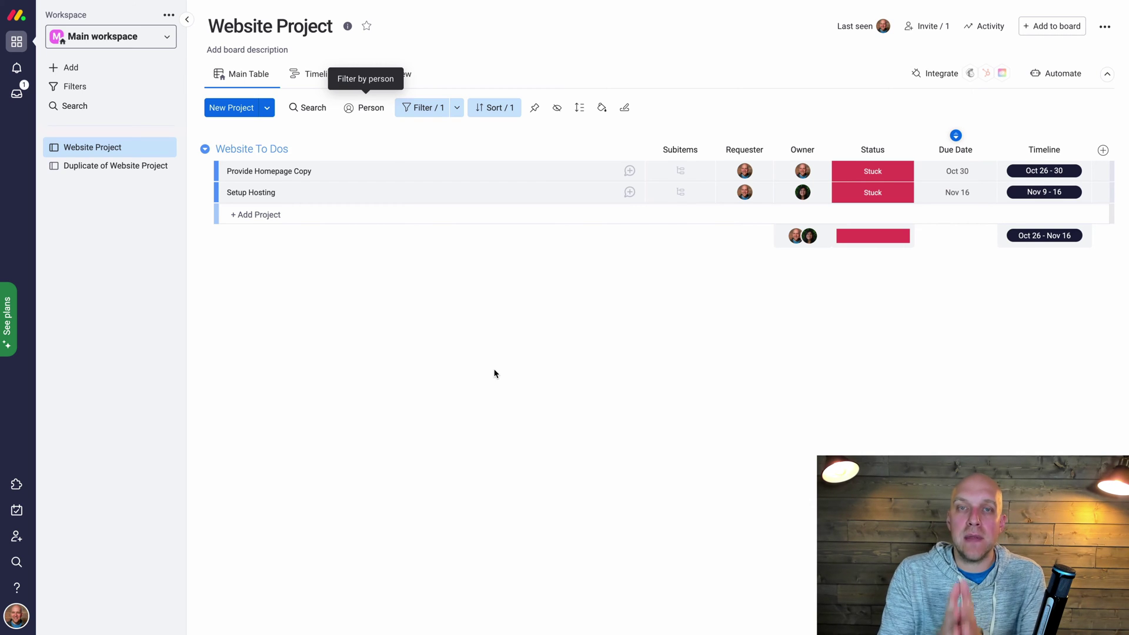
Remove the Status is Stuck condition from the advanced filters and close them
left_click(456, 108)
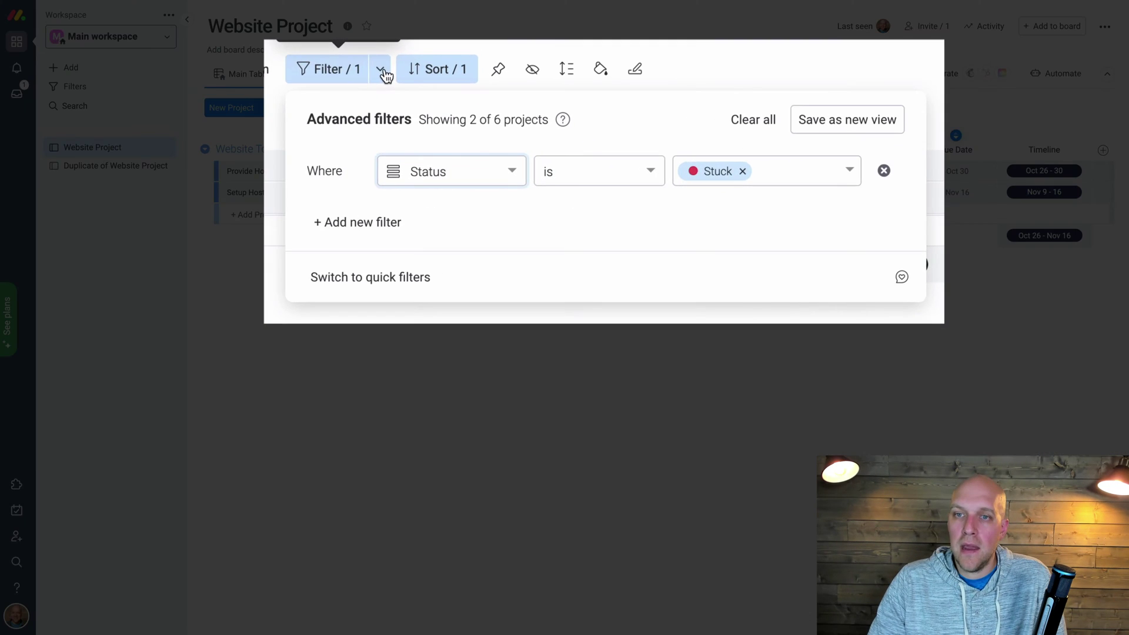
left_click(884, 171)
left_click(461, 373)
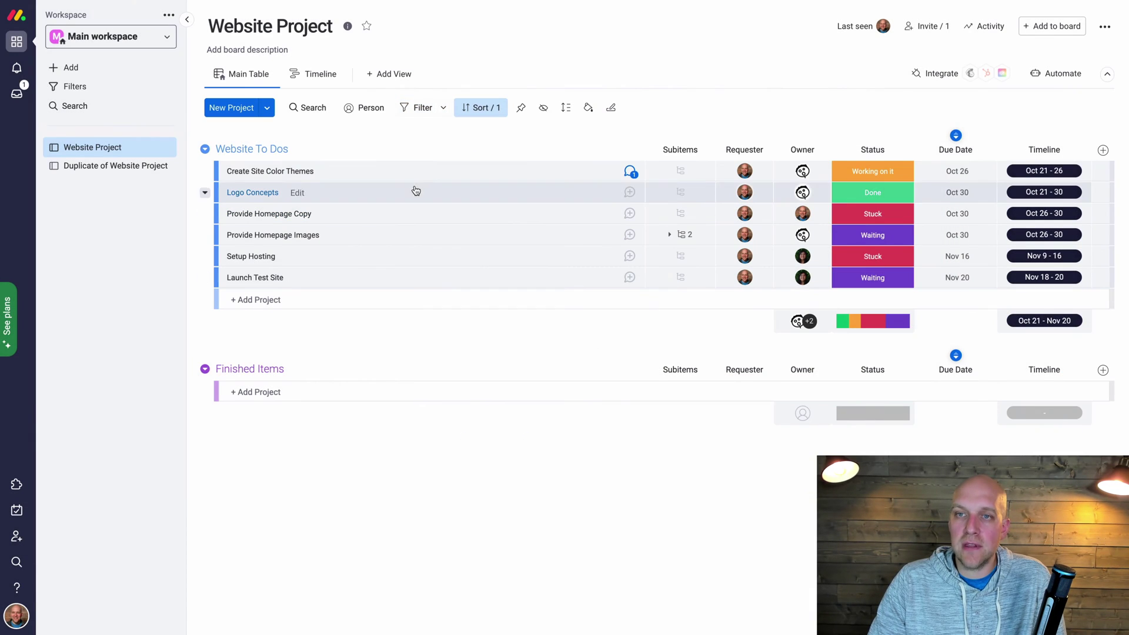
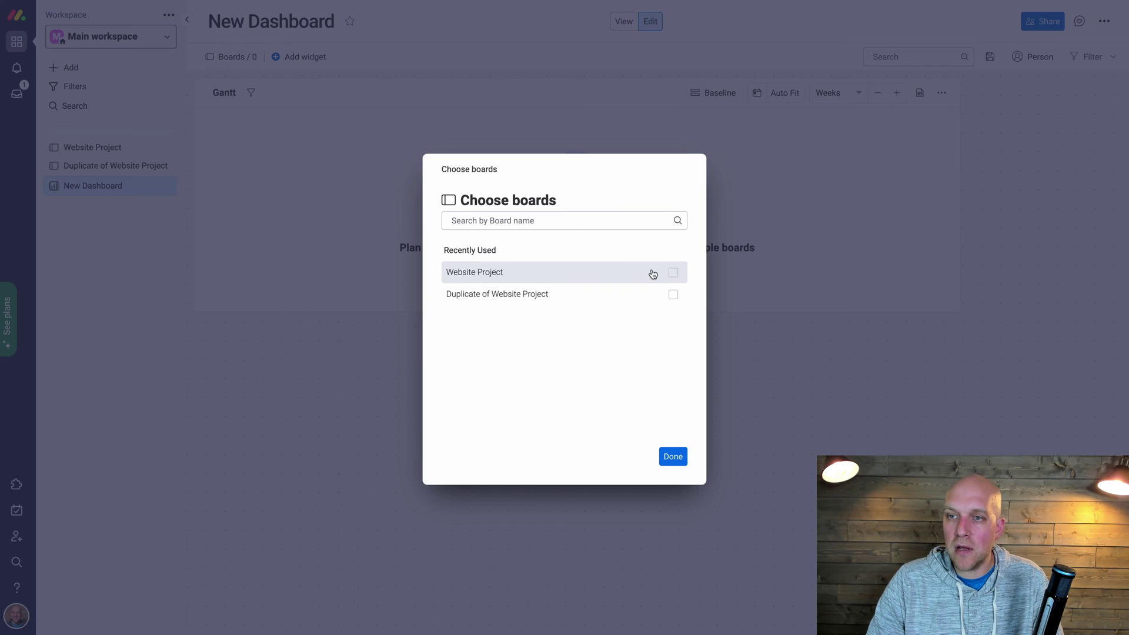
Connect the Website Project board to the new dashboard and enlarge the Gantt widget to the full dashboard width
left_click(673, 272)
left_click(673, 458)
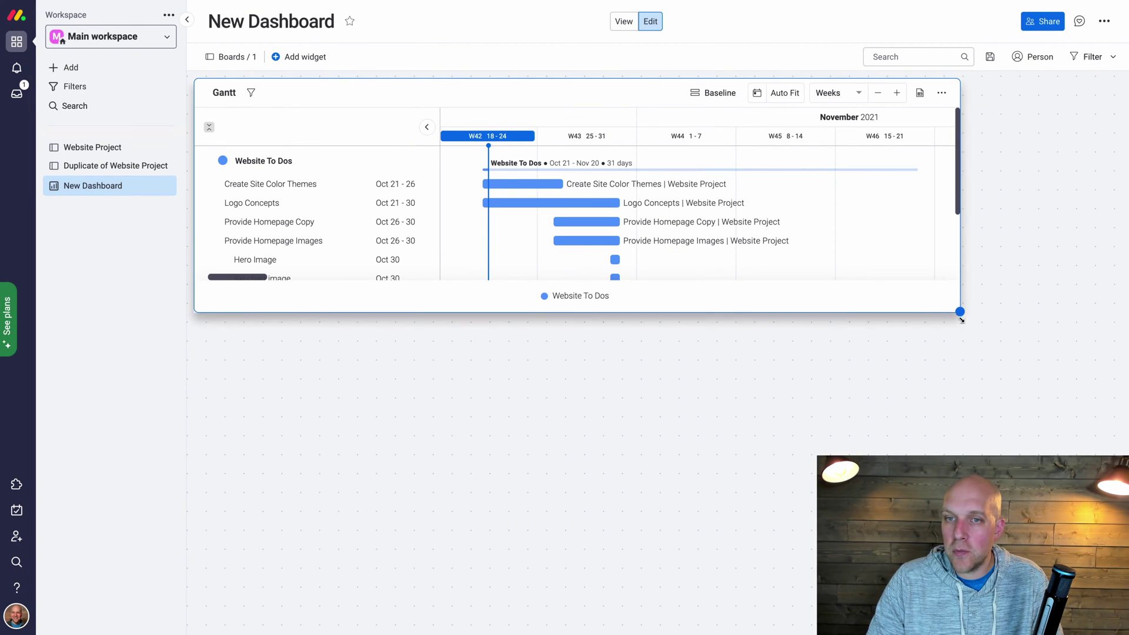
left_click_drag(960, 309, 1115, 512)
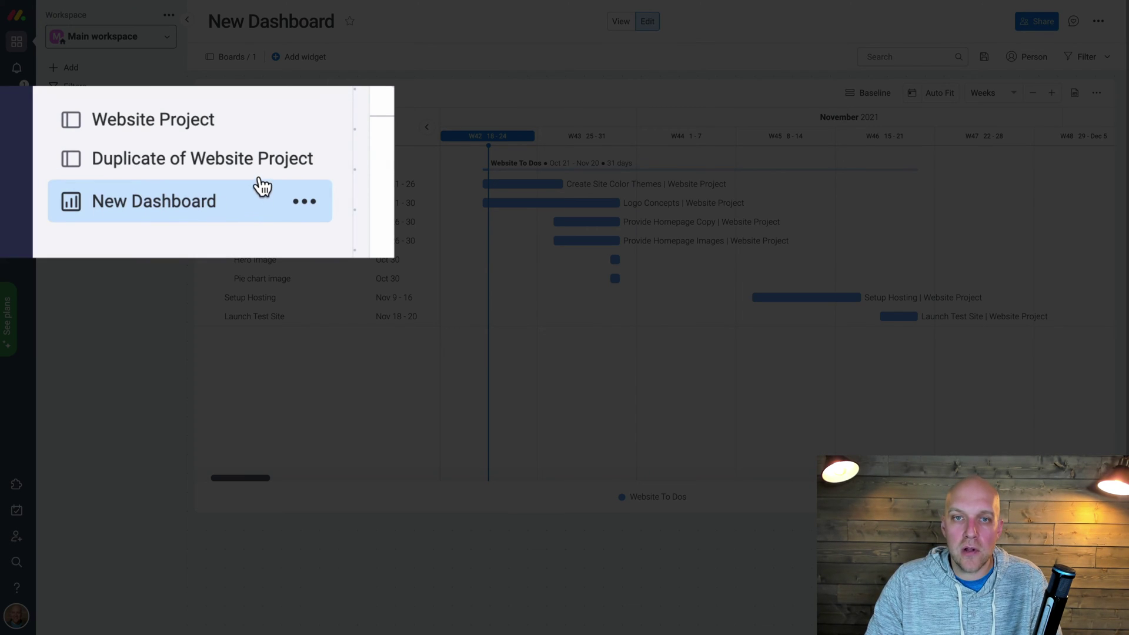
Move New Dashboard above the two boards in the workspace list and open the home page
left_click_drag(262, 187, 259, 101)
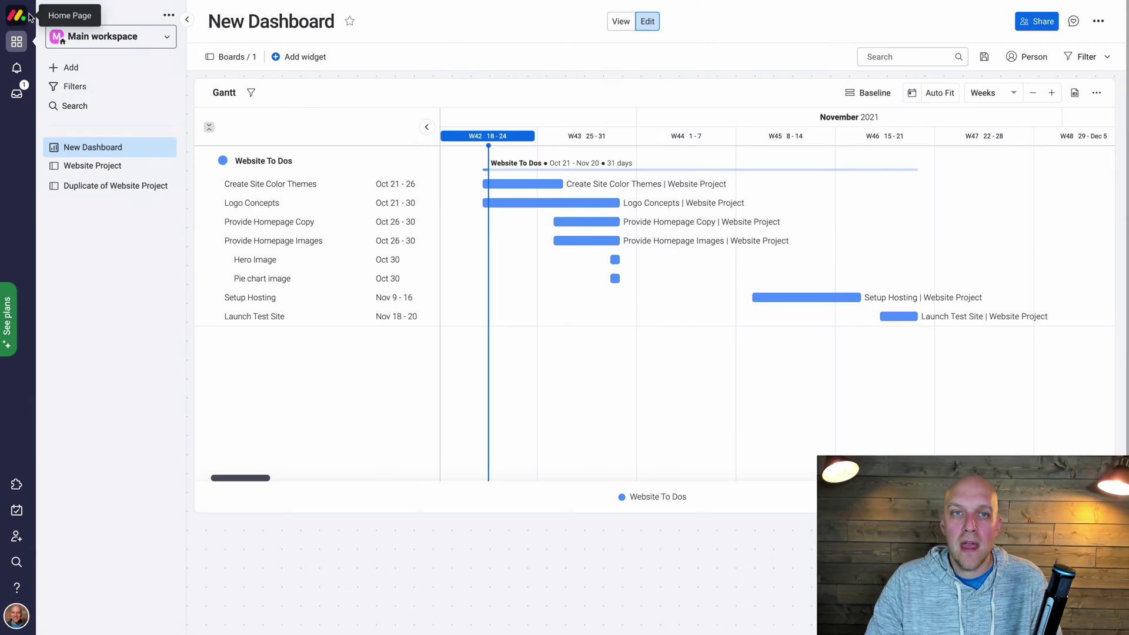
left_click(24, 46)
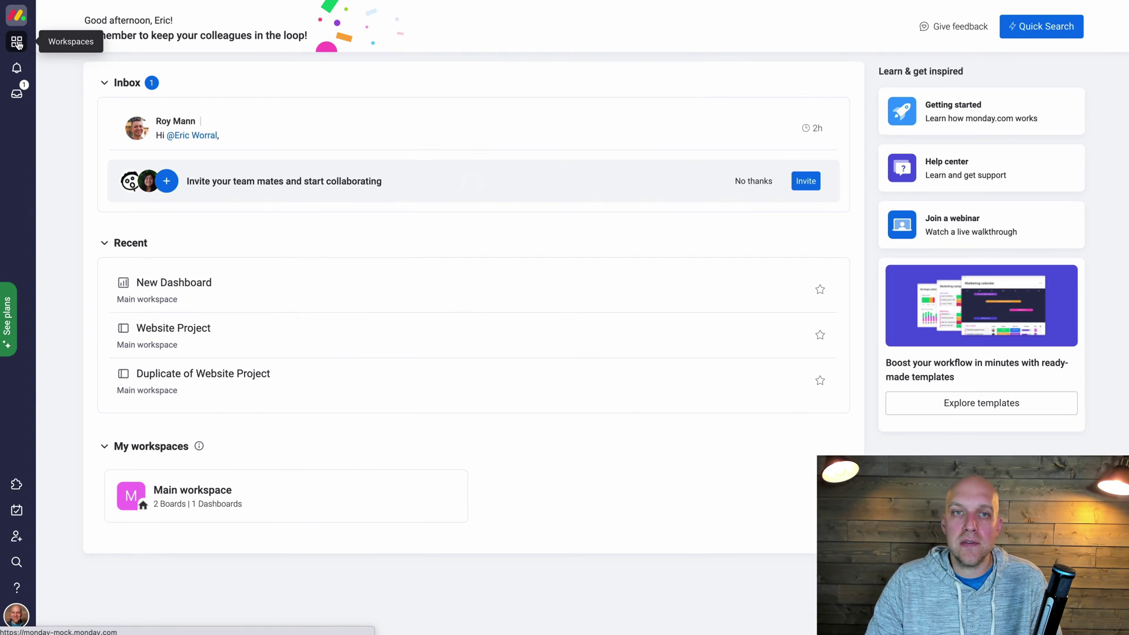
Return to New Dashboard in the workspace and examine the Gantt timeline through late November
left_click(17, 42)
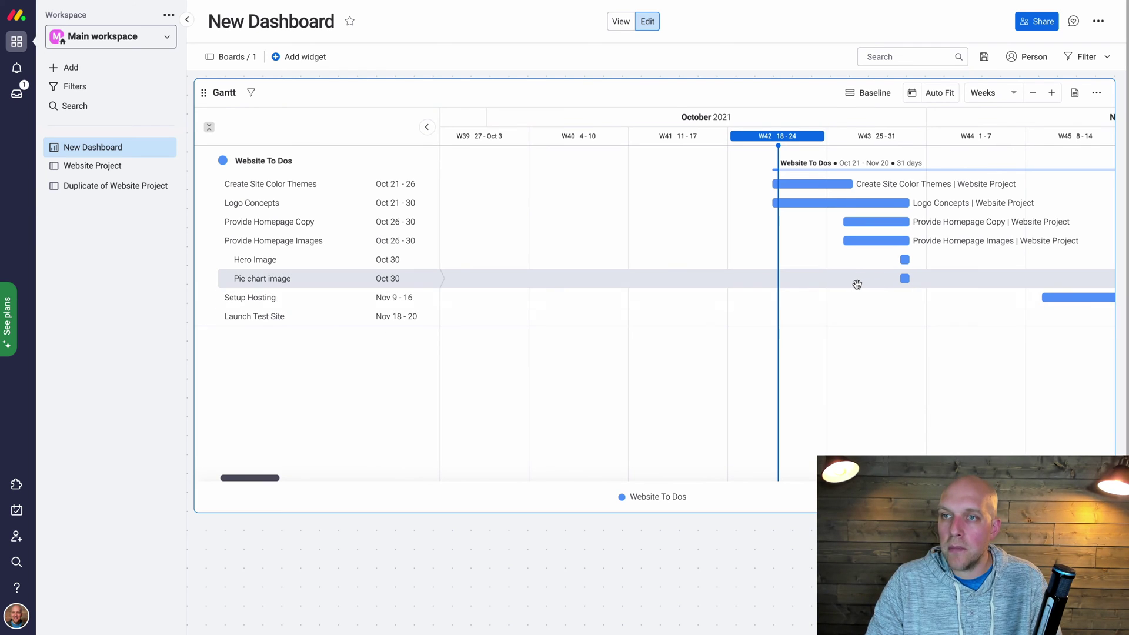
scroll(855, 284, "right", 3)
scroll(856, 285, "right", 8)
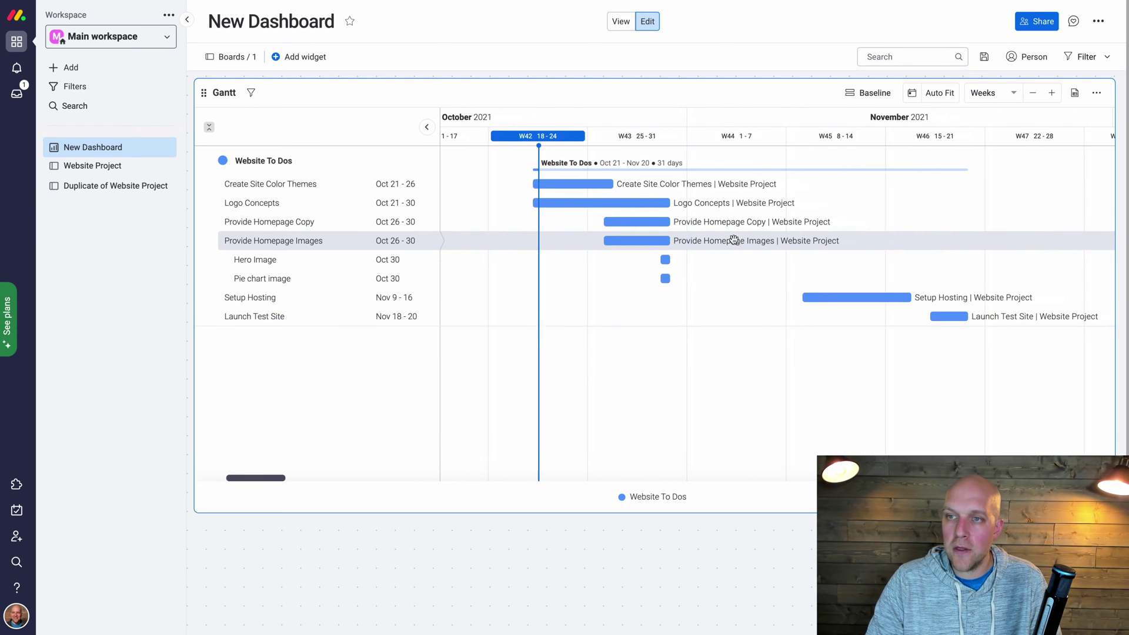
scroll(779, 276, "right", 2)
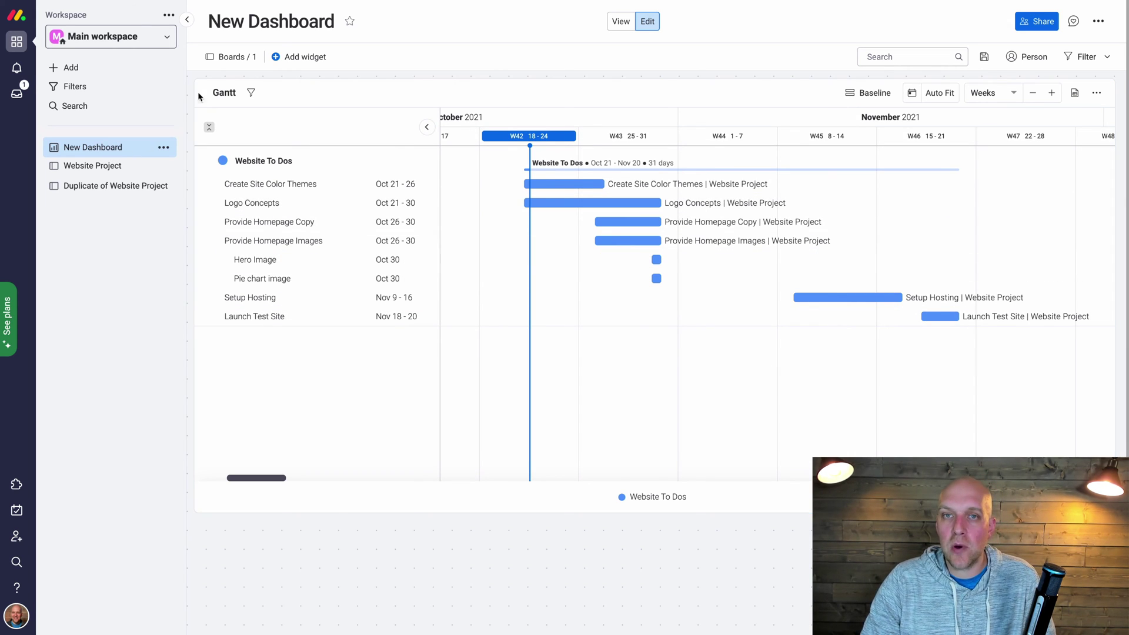
Connect the Duplicate of Website Project board to the dashboard and view both boards' tasks in the Gantt widget
left_click(231, 57)
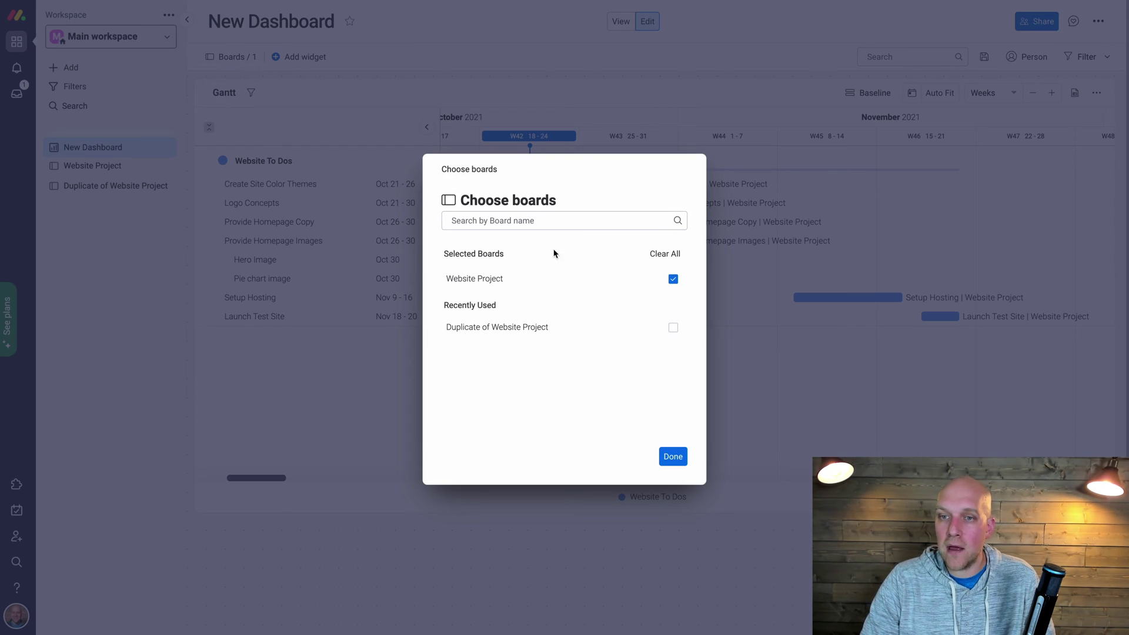
left_click(674, 327)
left_click(673, 456)
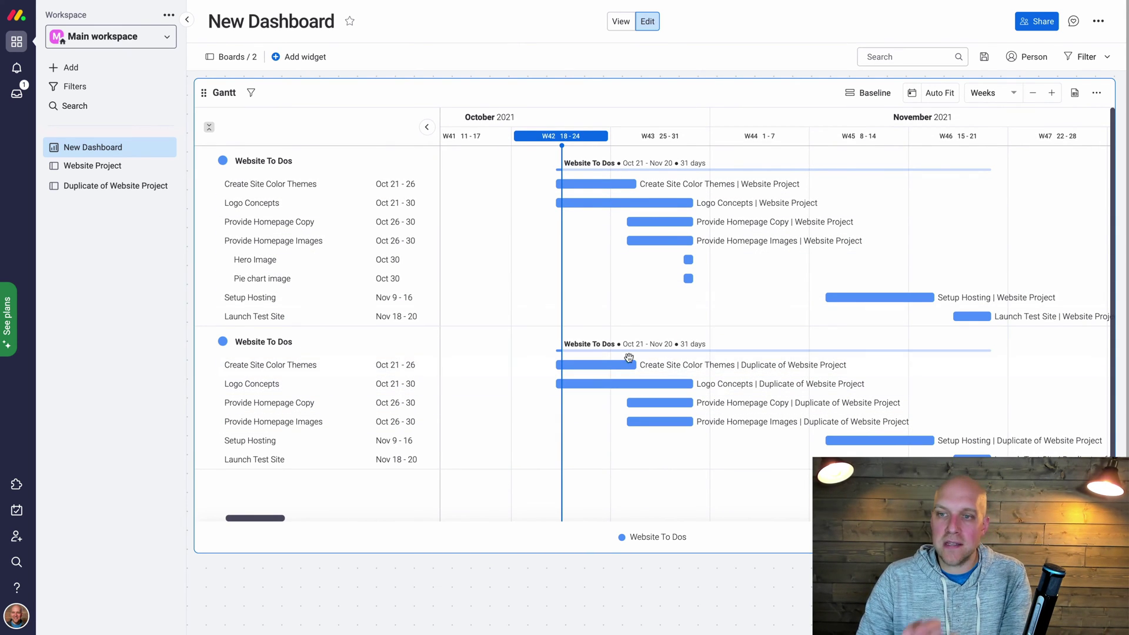
scroll(826, 422, "right", 2)
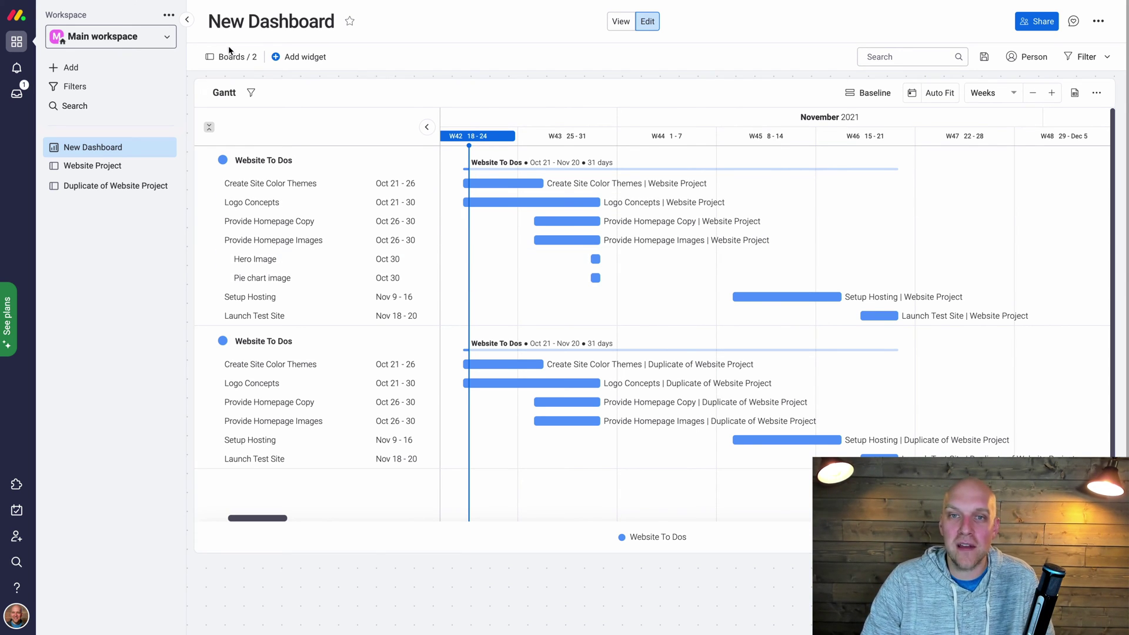
Shrink the Gantt widget to about two thirds of the dashboard width and add a Chart widget
left_click_drag(1115, 553, 805, 407)
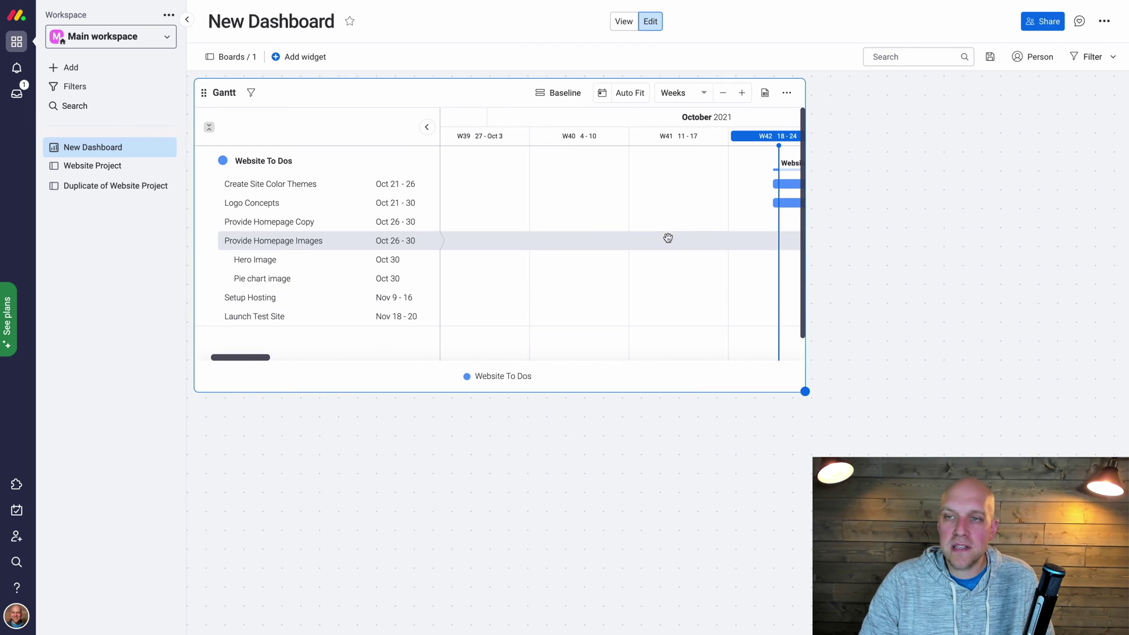
scroll(667, 237, "right", 5)
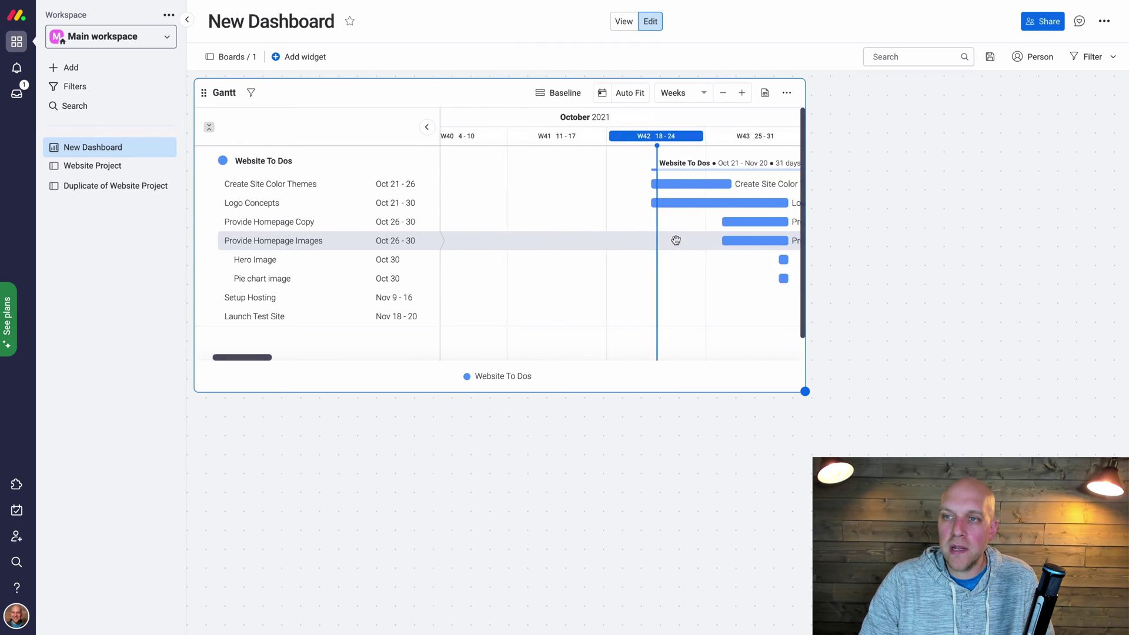
left_click(292, 59)
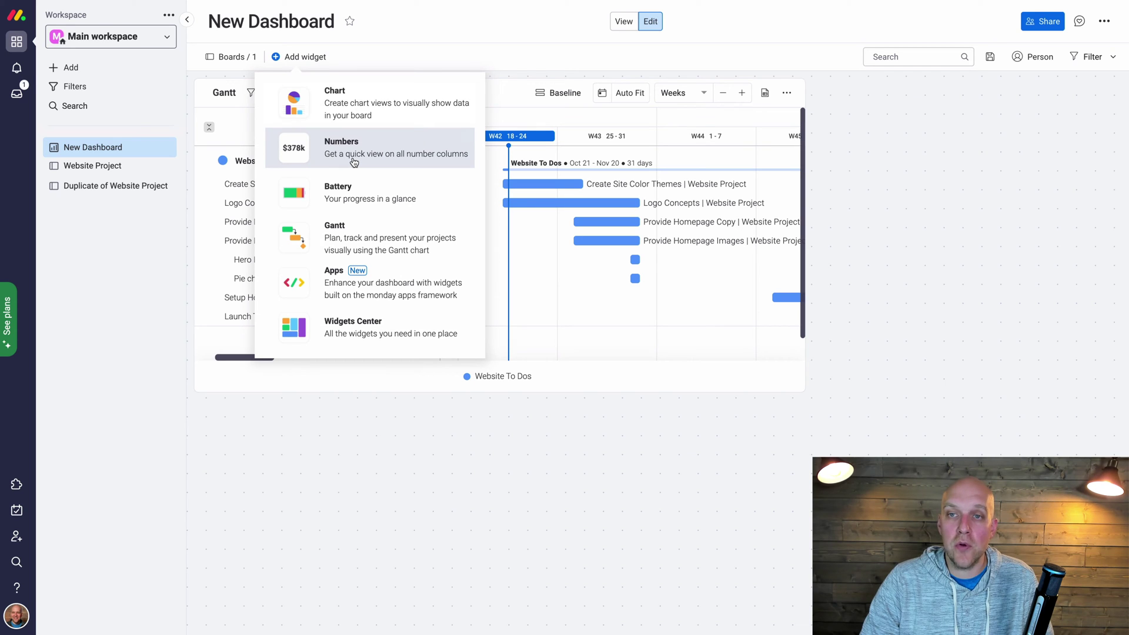
left_click(356, 110)
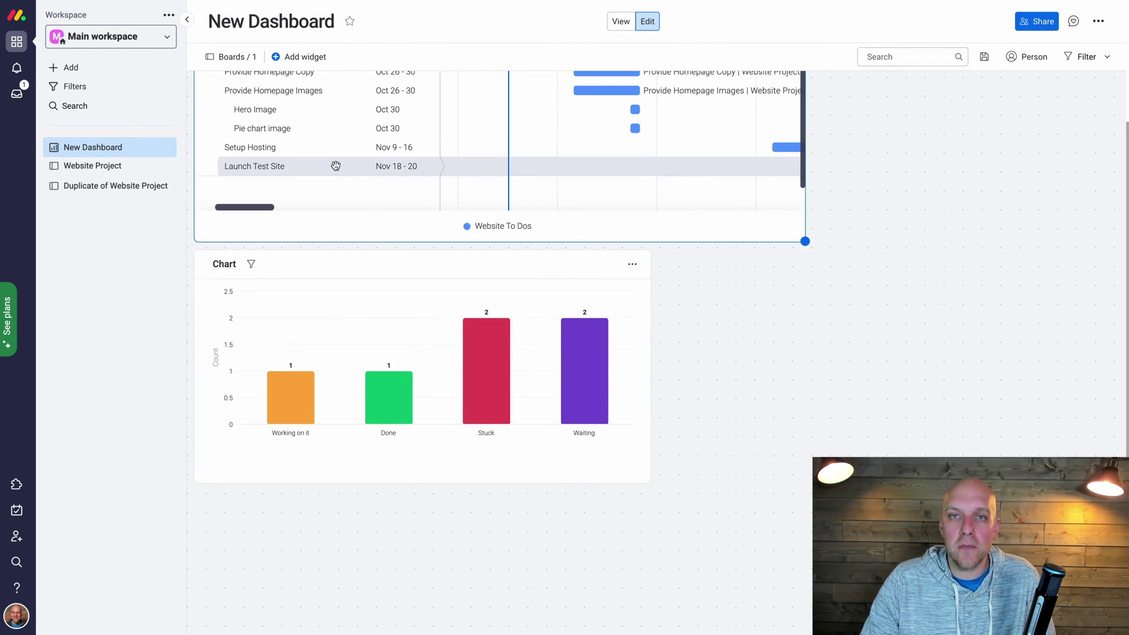
Browse the Apps by monday category in the Widgets Center and close it without adding a widget
scroll(332, 164, "up", 3)
left_click(303, 57)
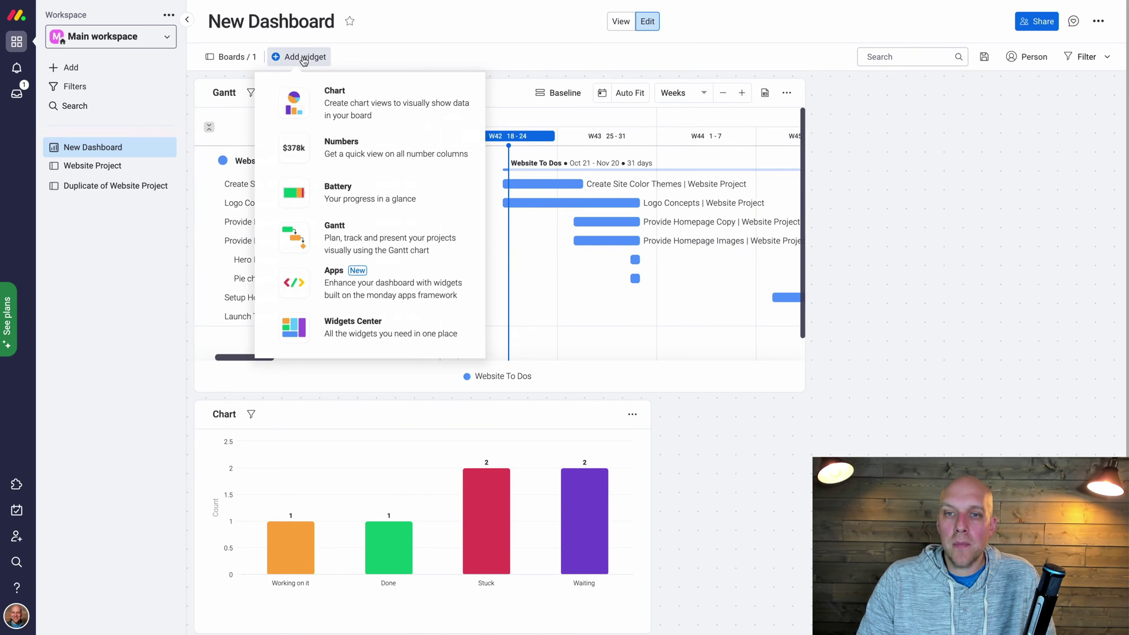
left_click(328, 284)
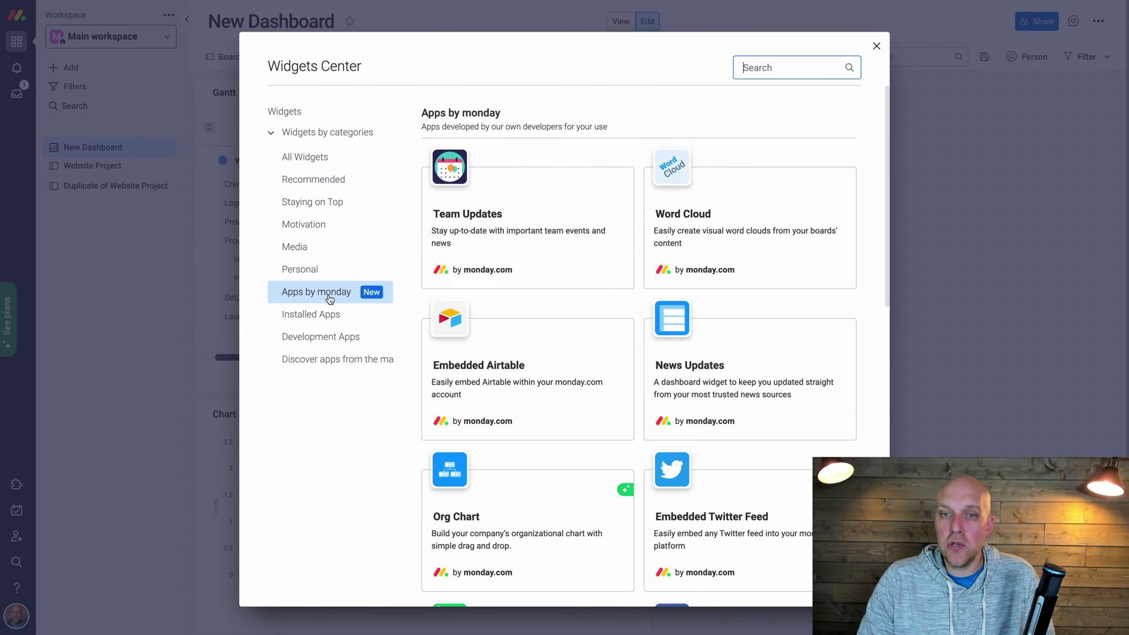
mouse_move(794, 370)
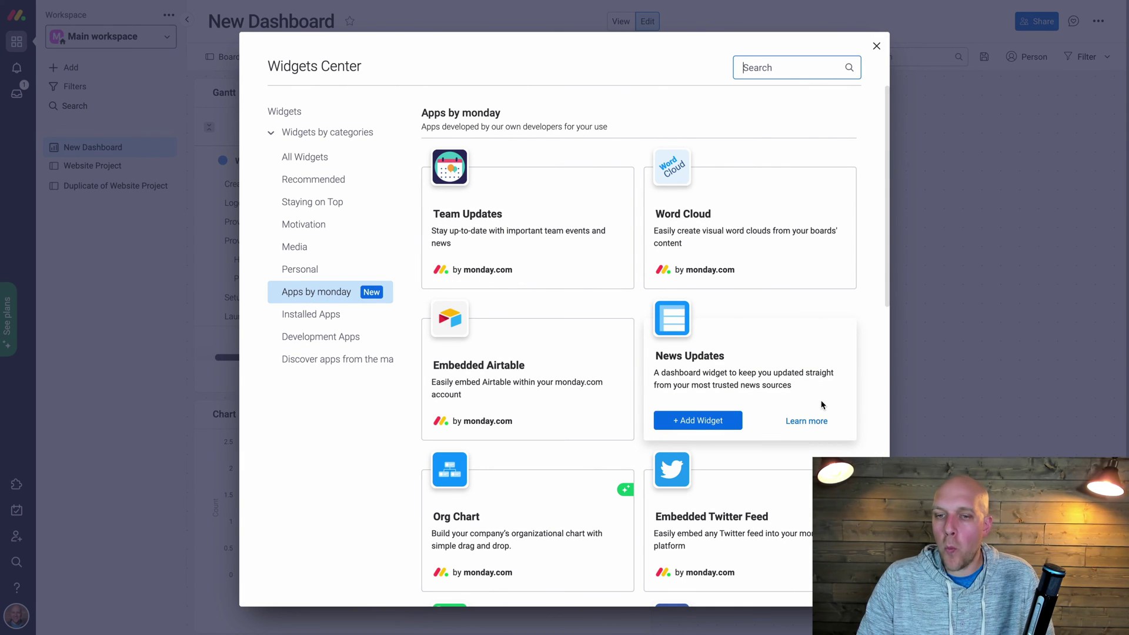
scroll(855, 402, "down", 12)
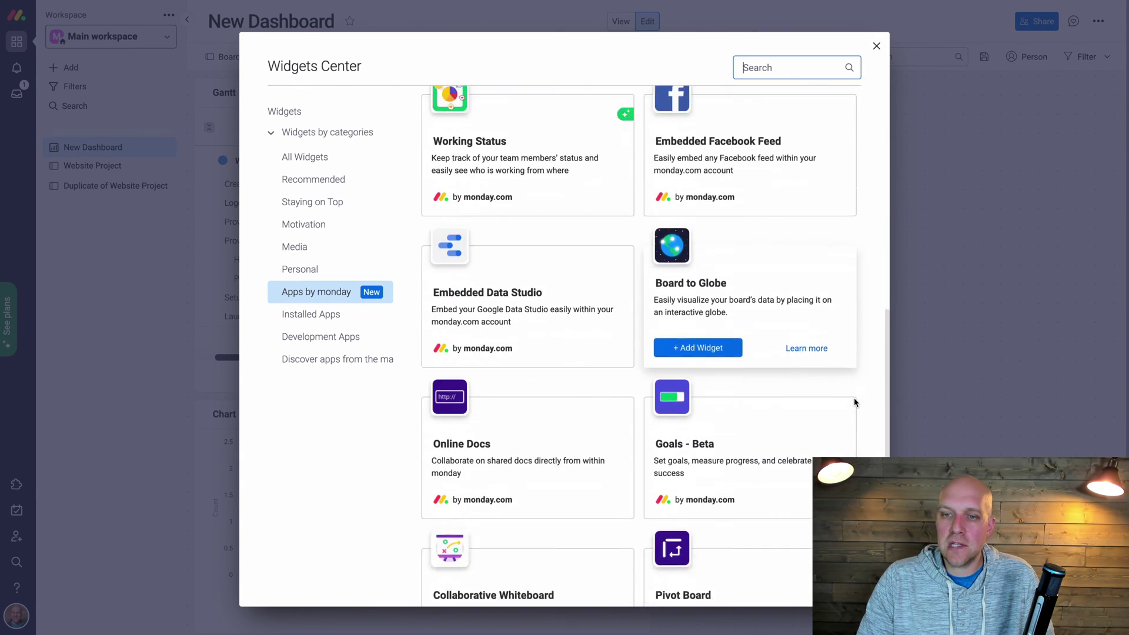
scroll(854, 397, "up", 1)
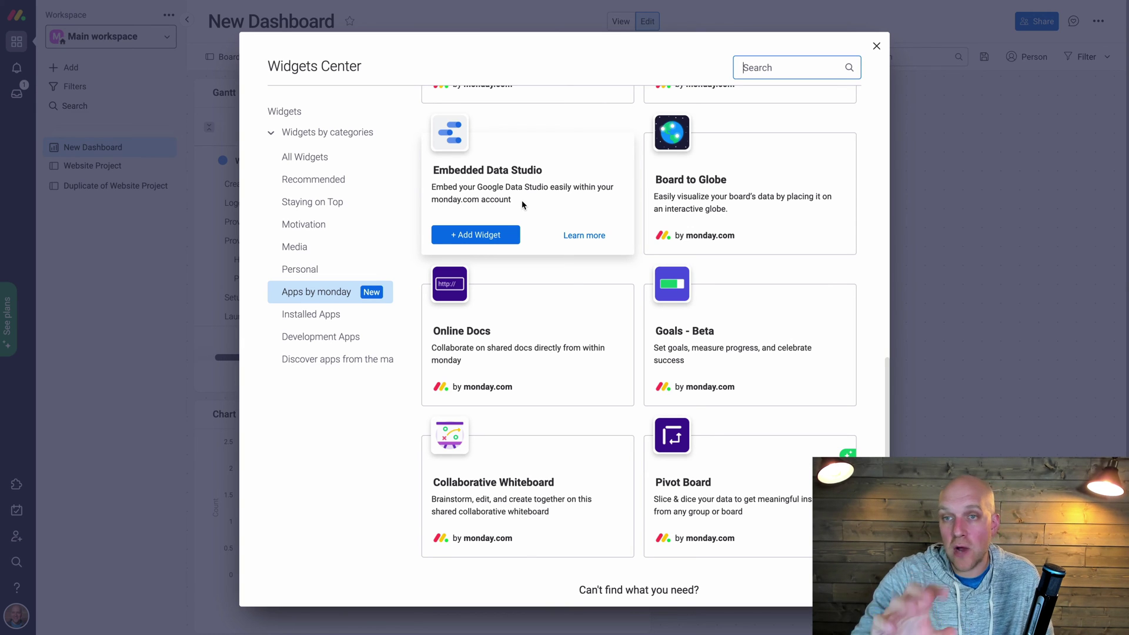
left_click(995, 315)
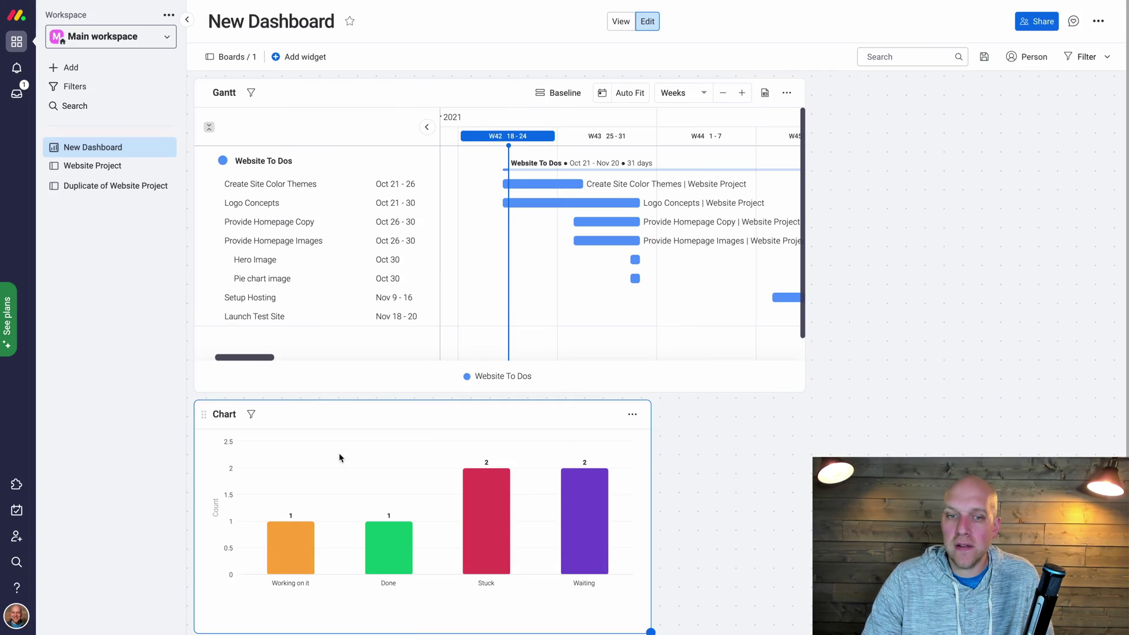
Browse the Featured, New Apps and Editor's Choice sections of the apps marketplace
left_click(16, 483)
scroll(656, 431, "down", 5)
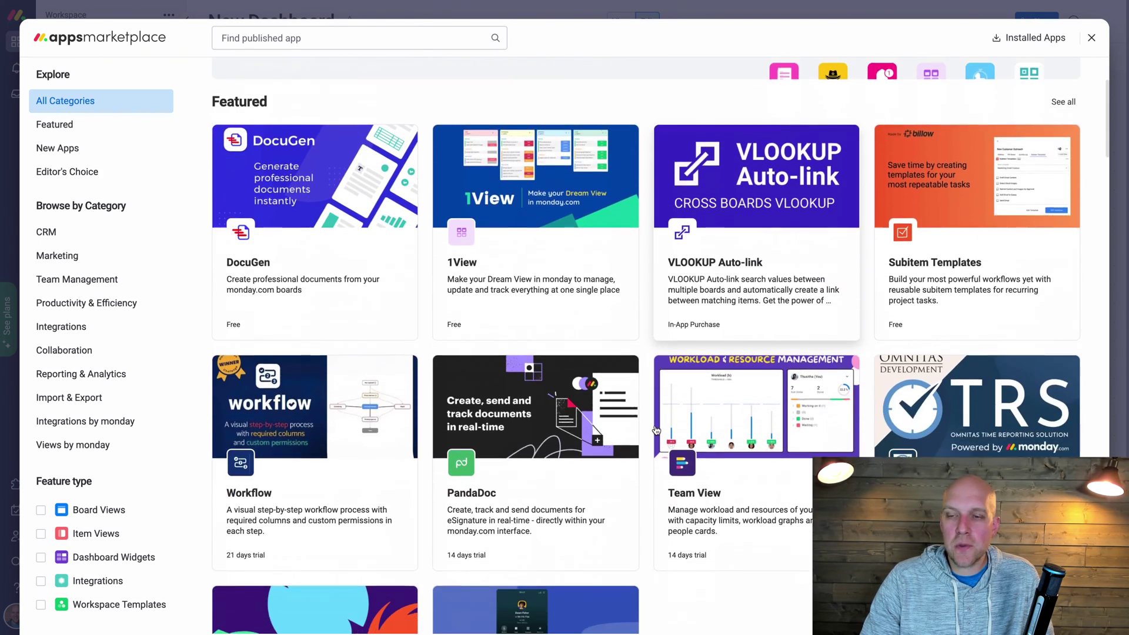
scroll(656, 431, "down", 13)
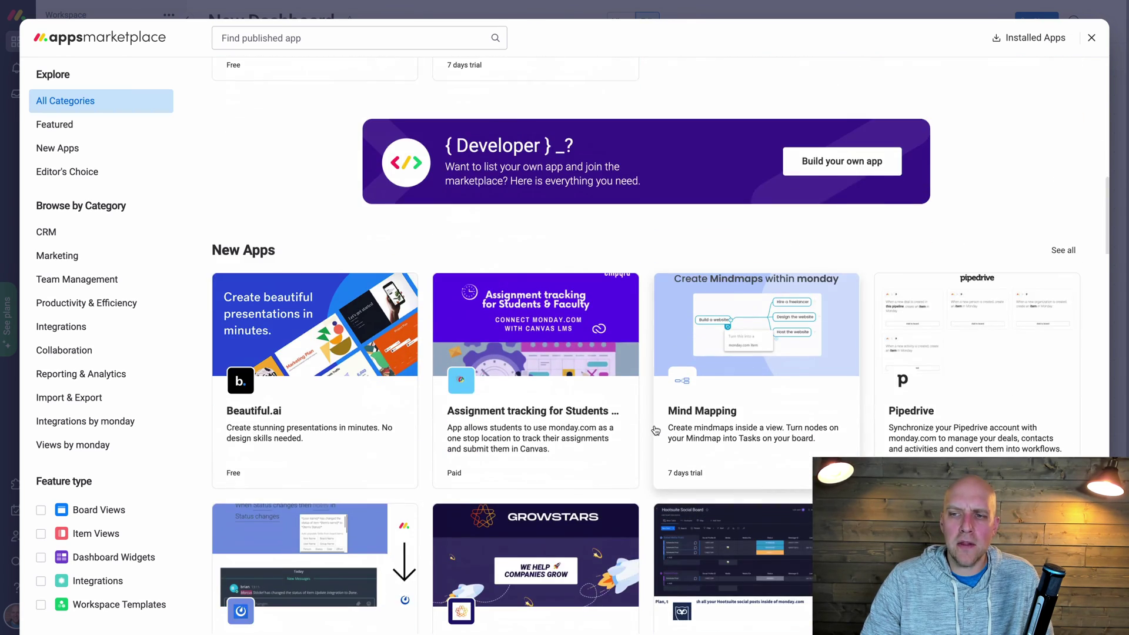
scroll(740, 387, "down", 5)
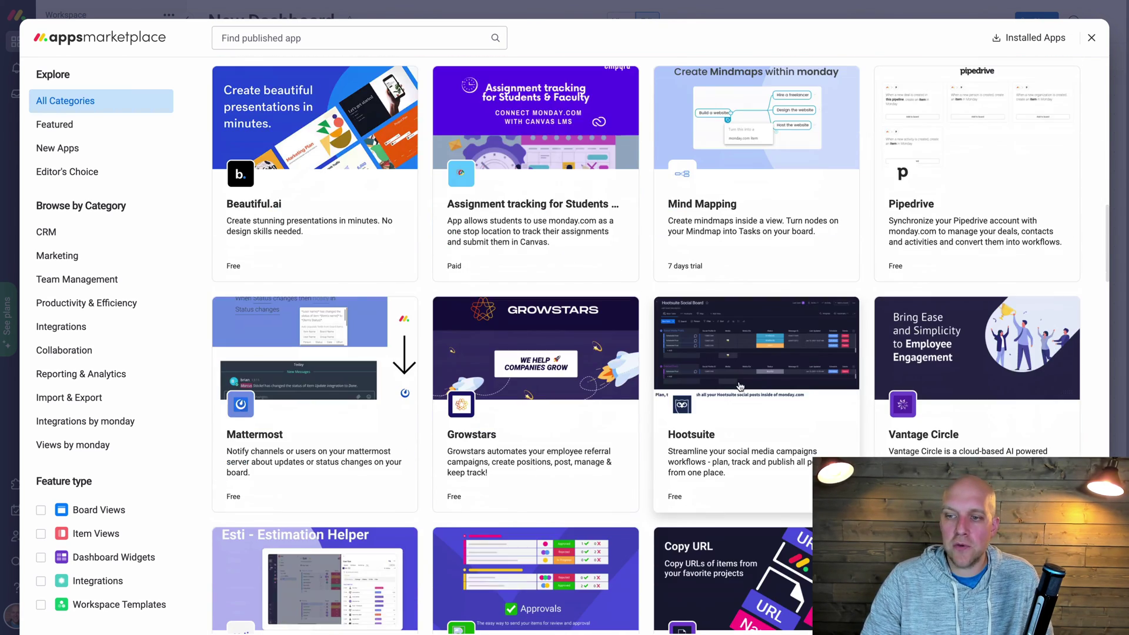
scroll(948, 439, "down", 5)
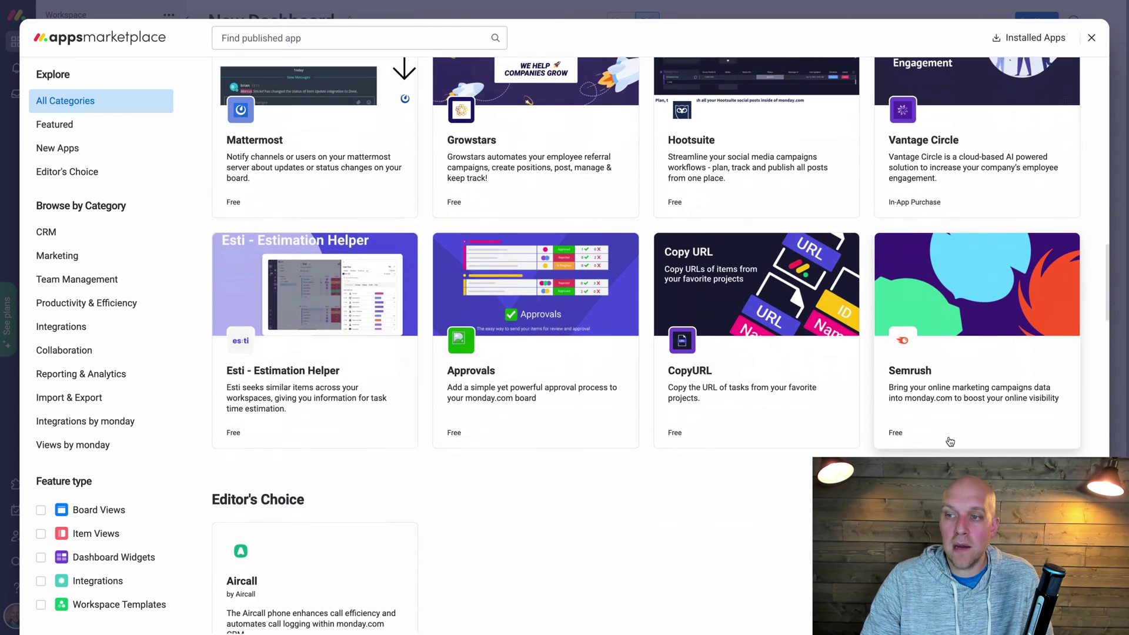
scroll(969, 386, "down", 18)
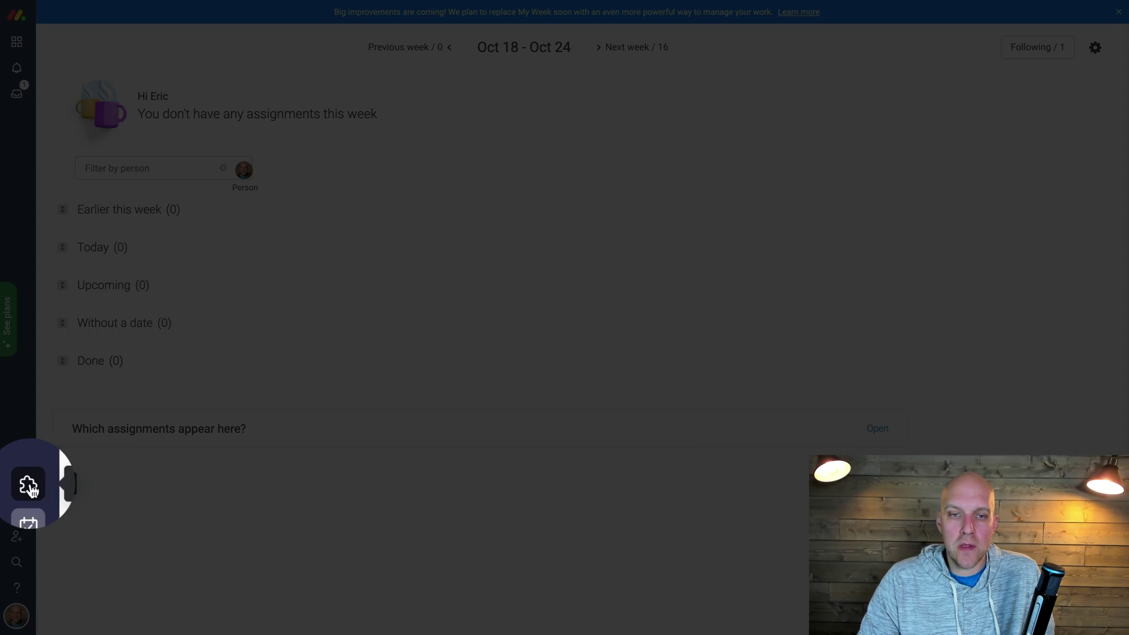
Check My Week, and set the due date of Provide Homepage Copy in the Website Project board to October 23
left_click(17, 510)
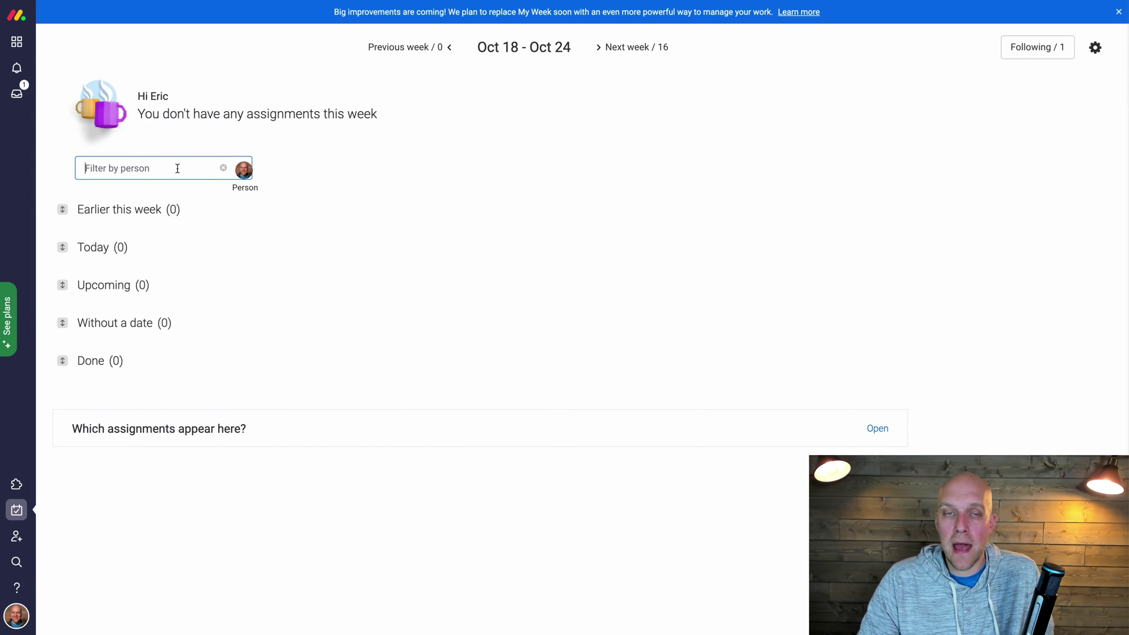
left_click(16, 41)
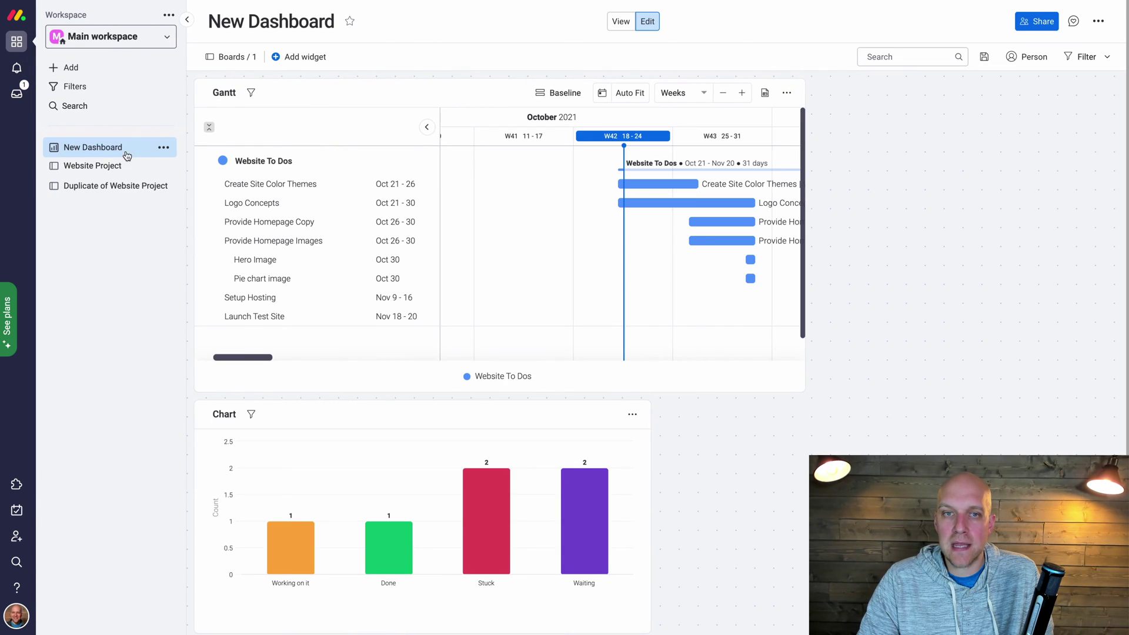
left_click(109, 169)
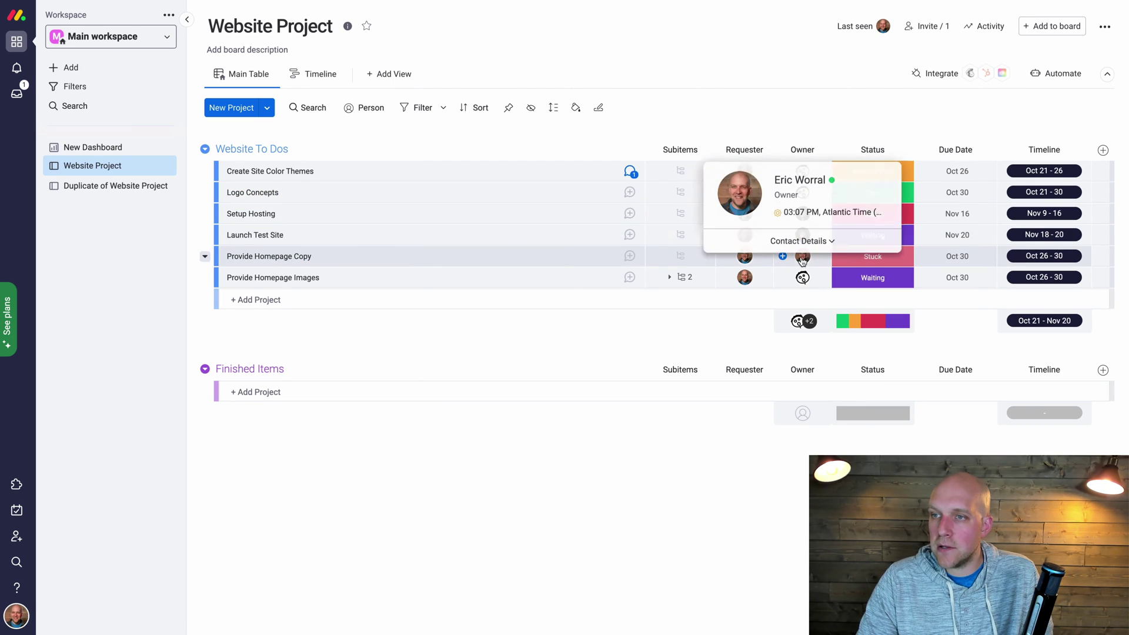
left_click(958, 257)
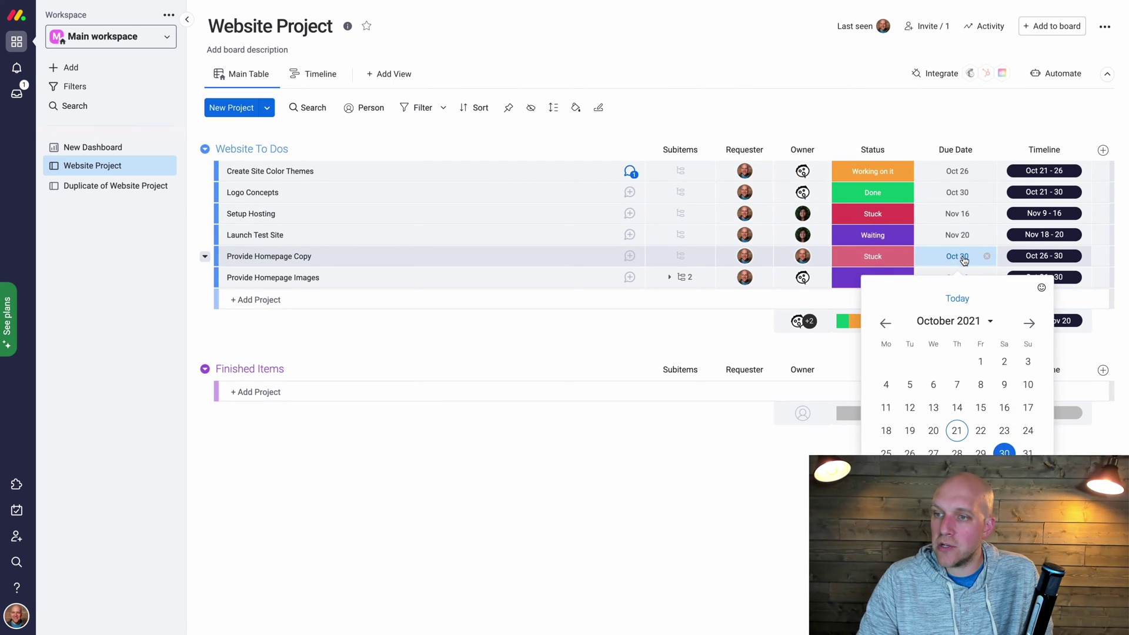
left_click(1004, 431)
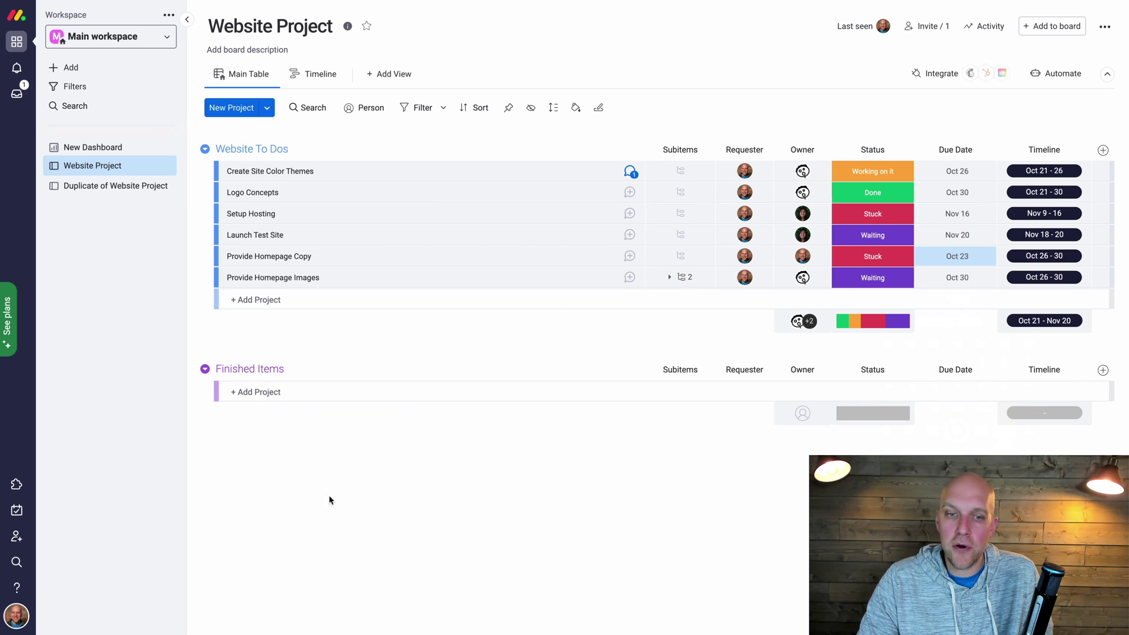
Review My Week on the web and in the mobile app, including the upcoming assignments for 18 to 24 October
left_click(17, 511)
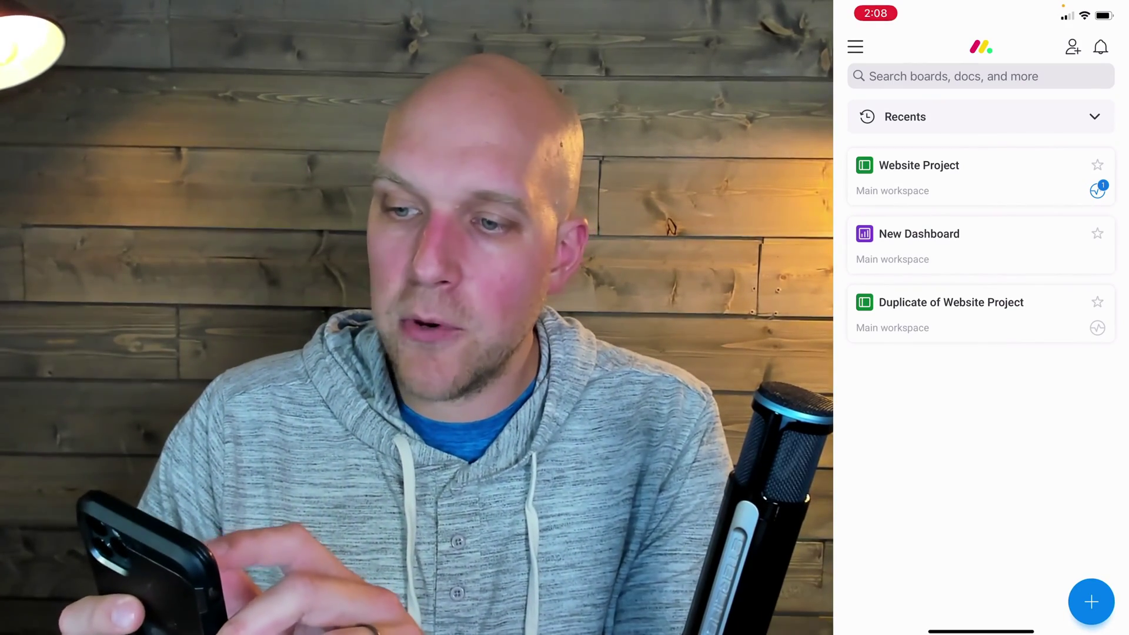
left_click(856, 46)
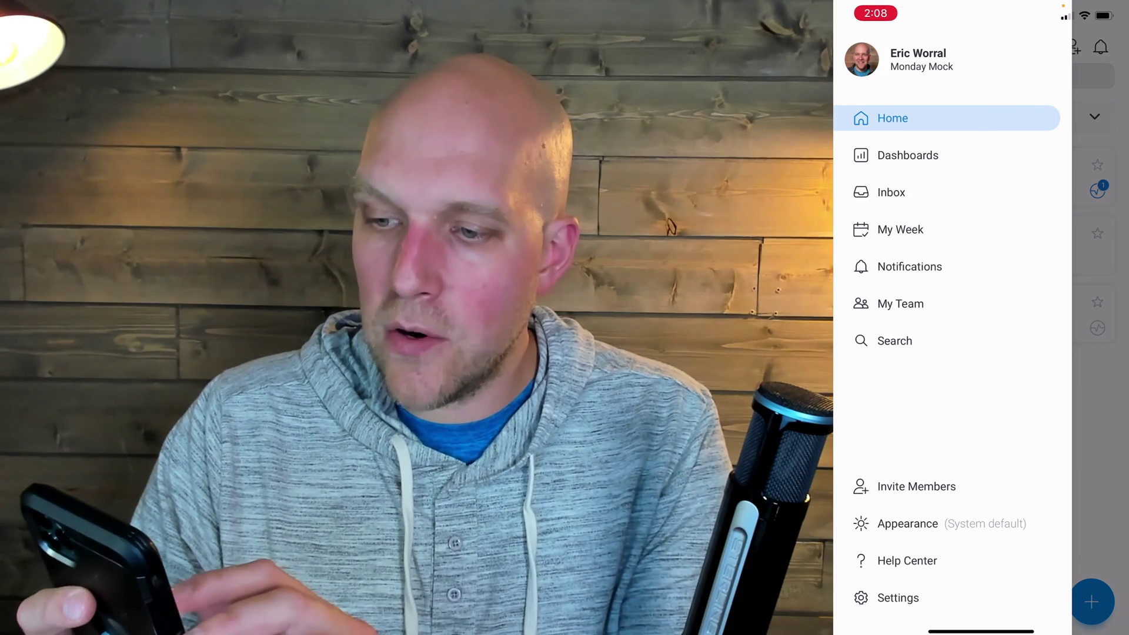
left_click(902, 227)
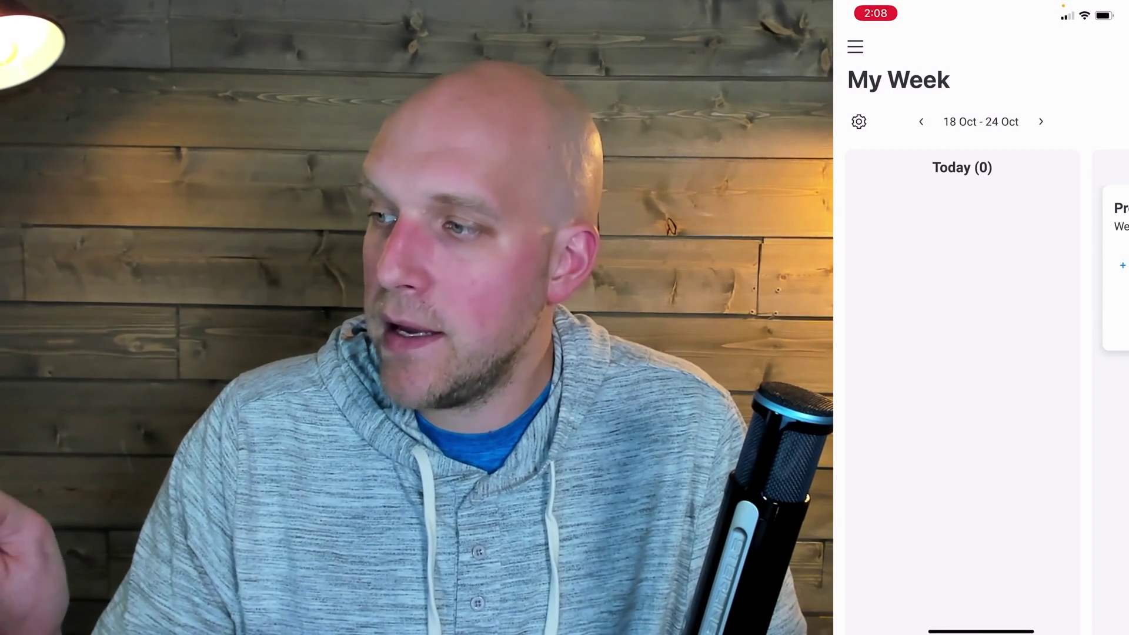
scroll(980, 270, "left", 3)
scroll(980, 271, "right", 3)
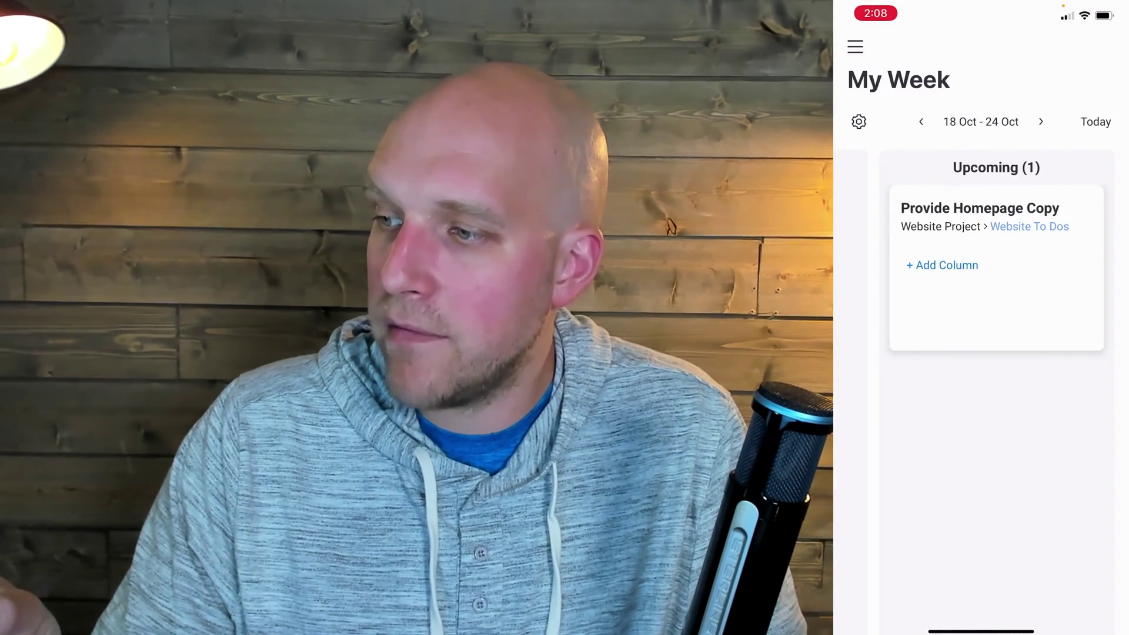
scroll(993, 270, "left", 2)
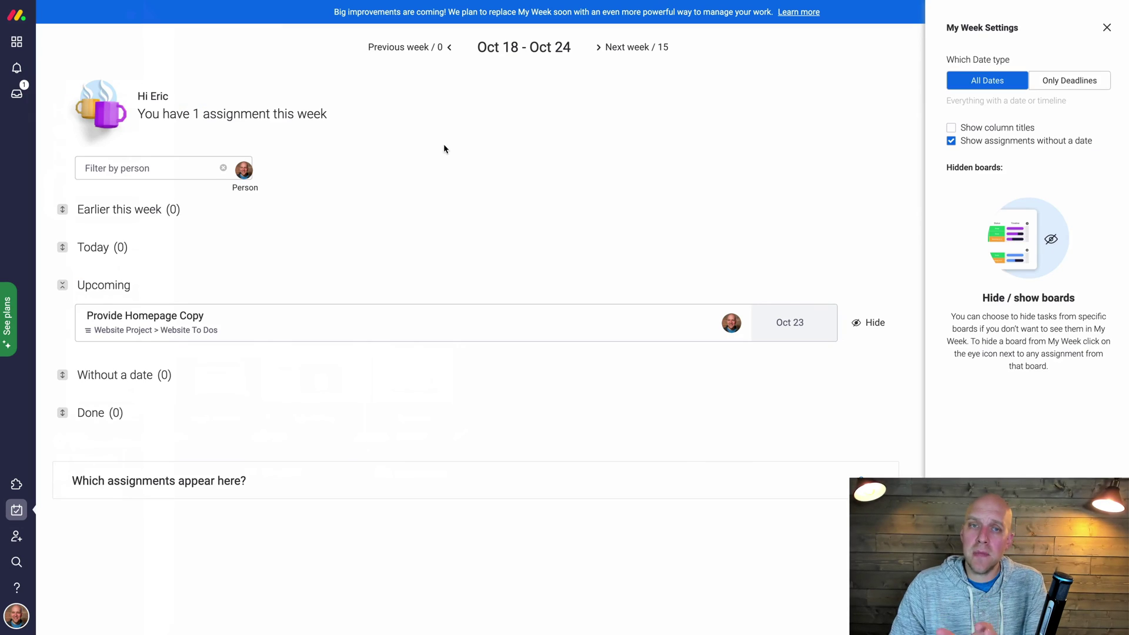
Open the Help Center's webinars and look through the Basic, Intermediate and Advanced Walkthrough sessions
left_click(18, 588)
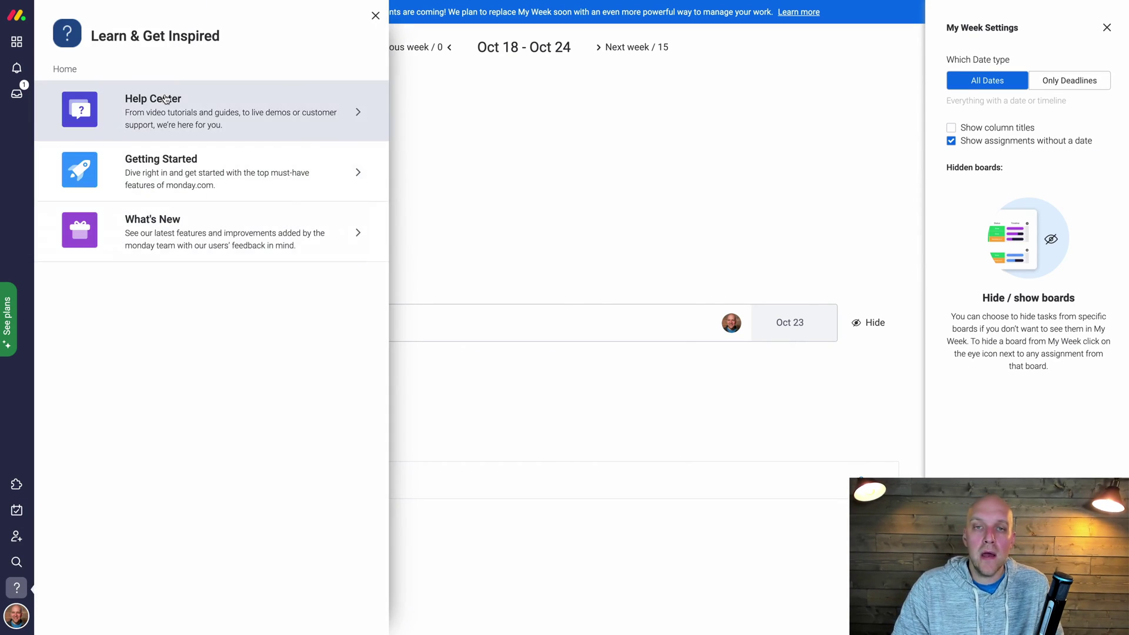
left_click(148, 103)
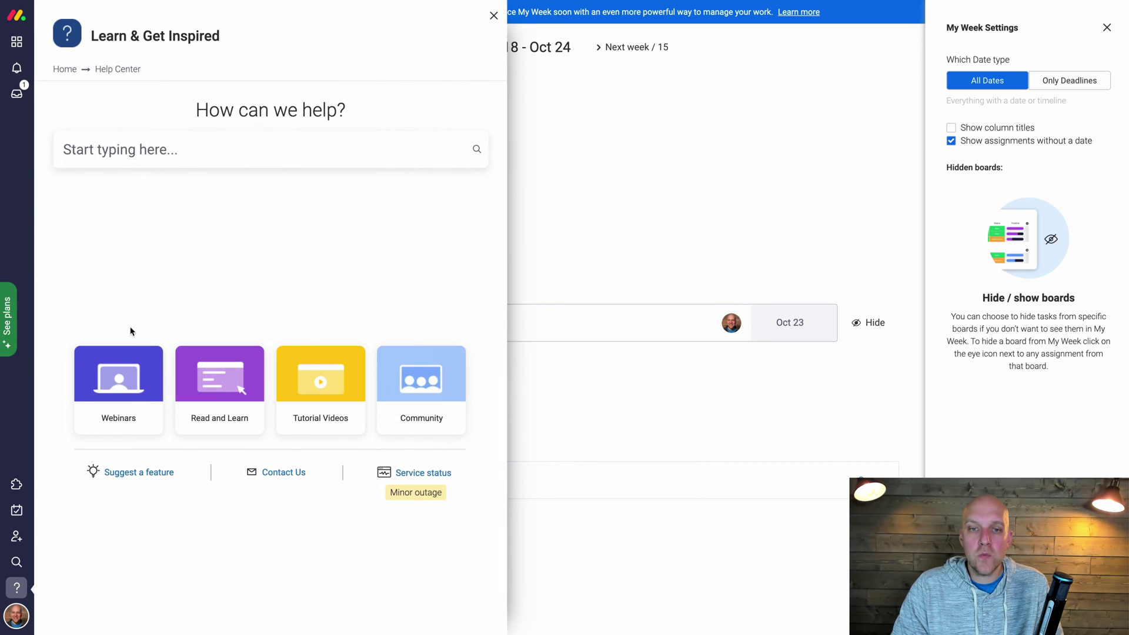
left_click(109, 384)
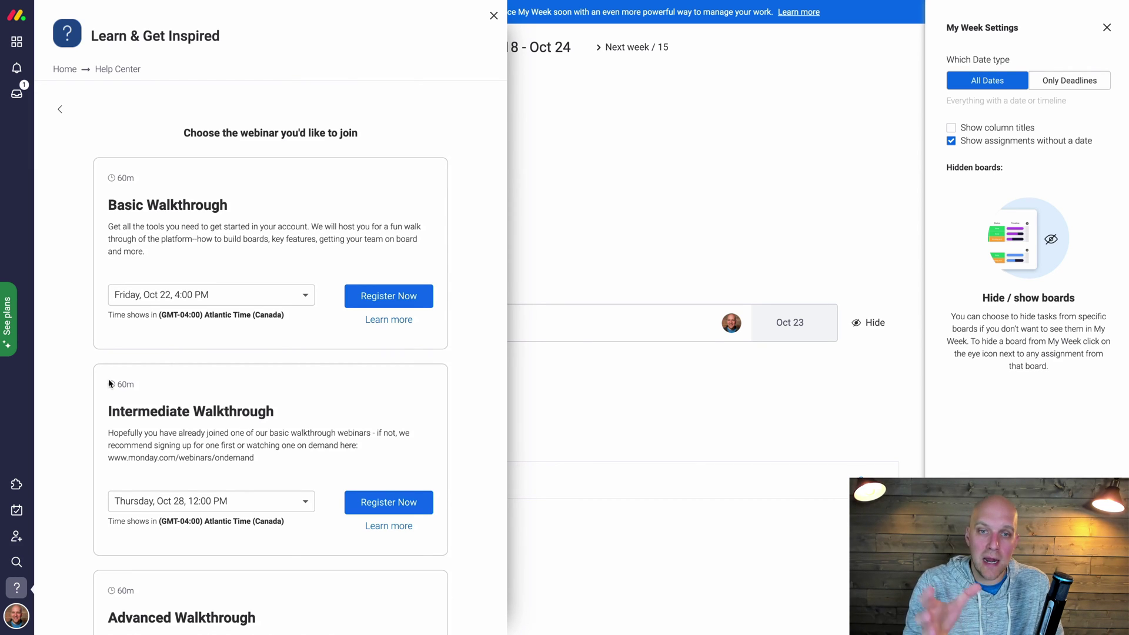
scroll(260, 425, "down", 3)
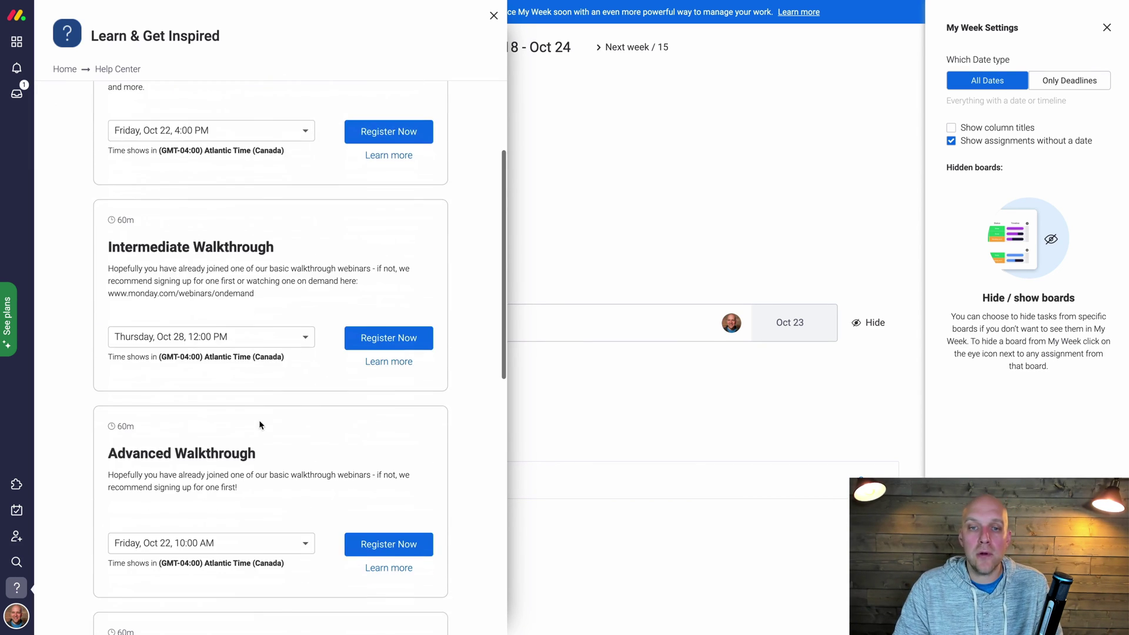
Look over the remaining walkthrough webinars, and close the Help Center and the My Week settings
scroll(252, 378, "down", 3)
scroll(252, 376, "up", 6)
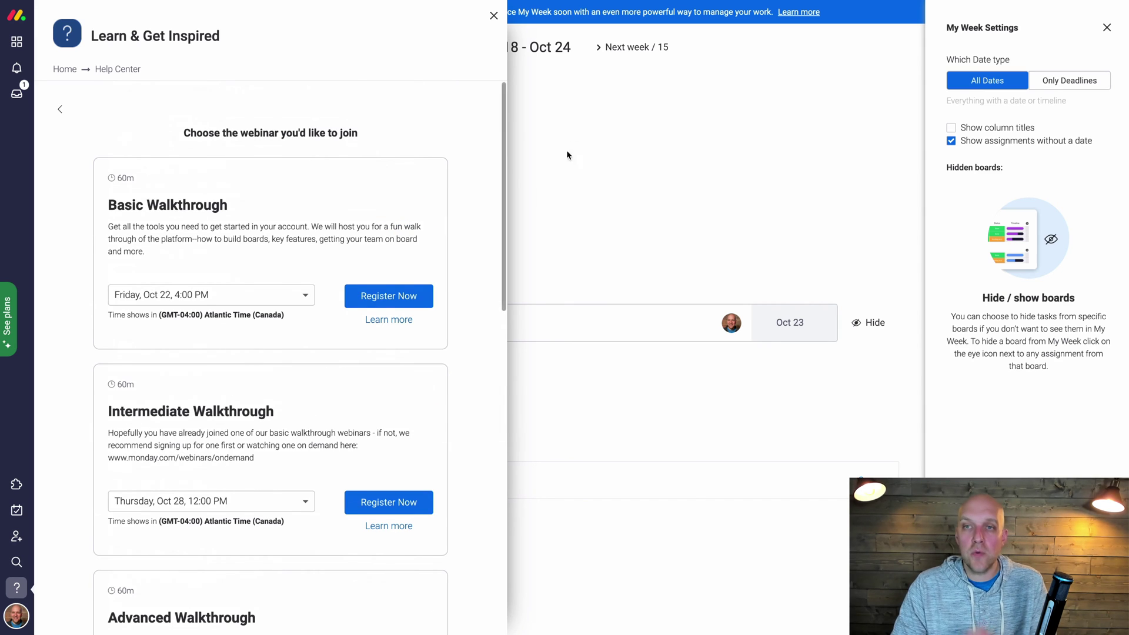
left_click(493, 17)
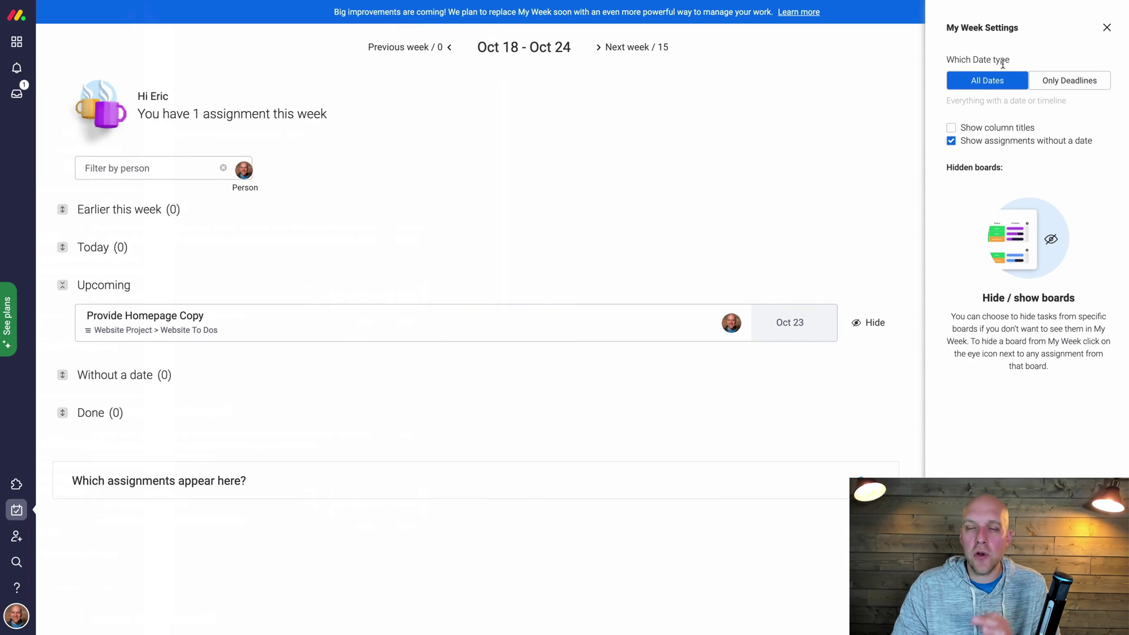
left_click(1106, 28)
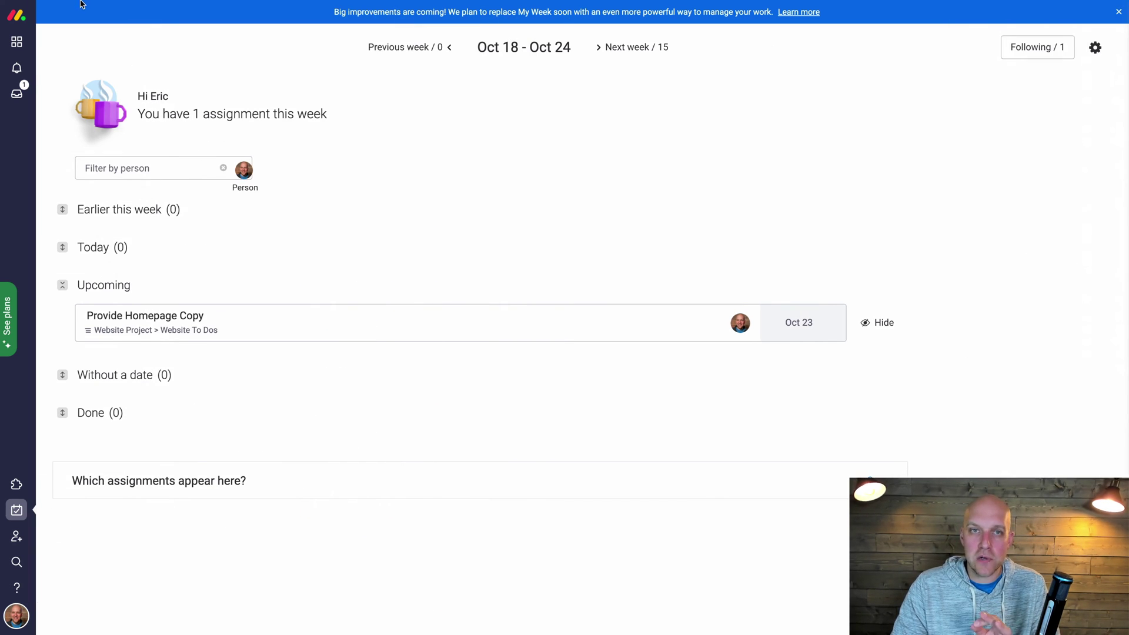
Open fiverr.com in a new browser tab and search its freelance services for "monday"
left_click(37, 23)
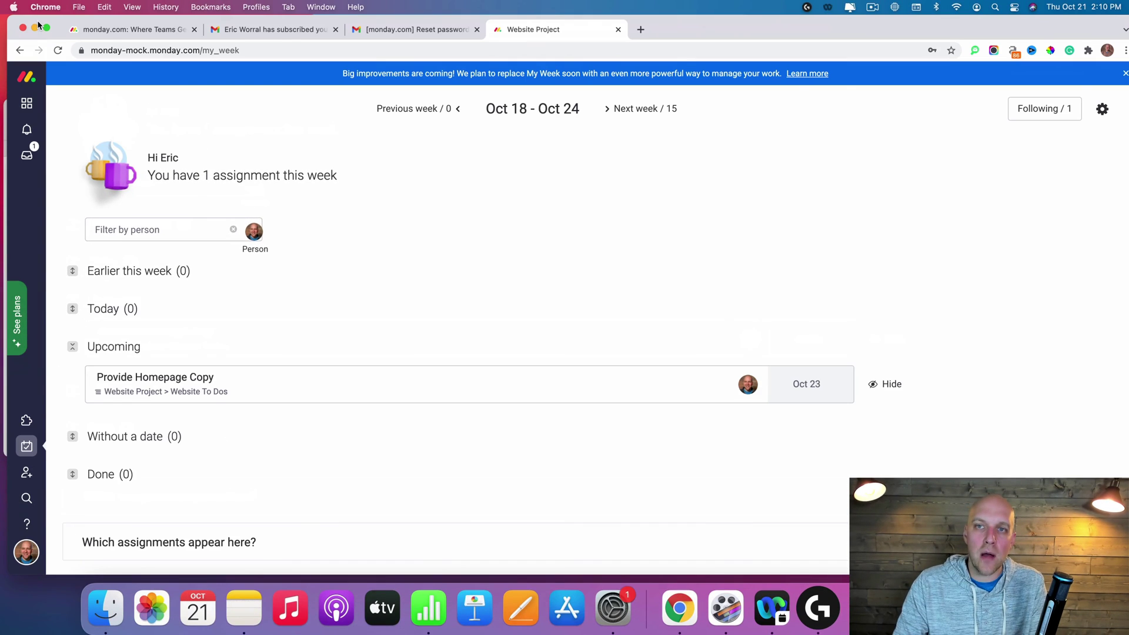
left_click(639, 30)
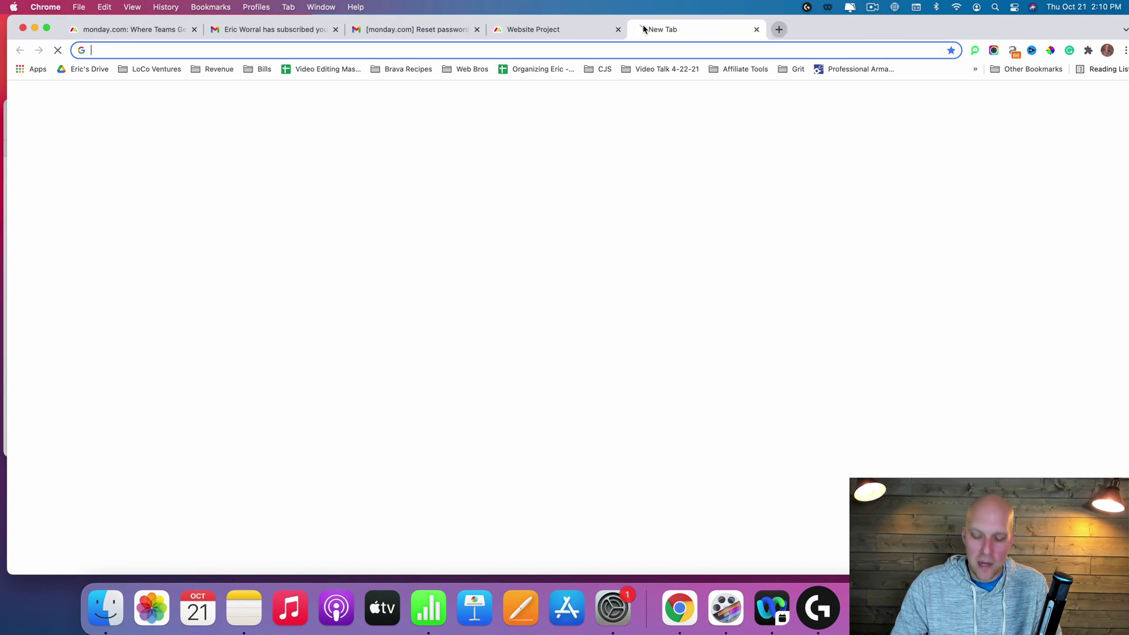
type("fiverr.com")
key("Return")
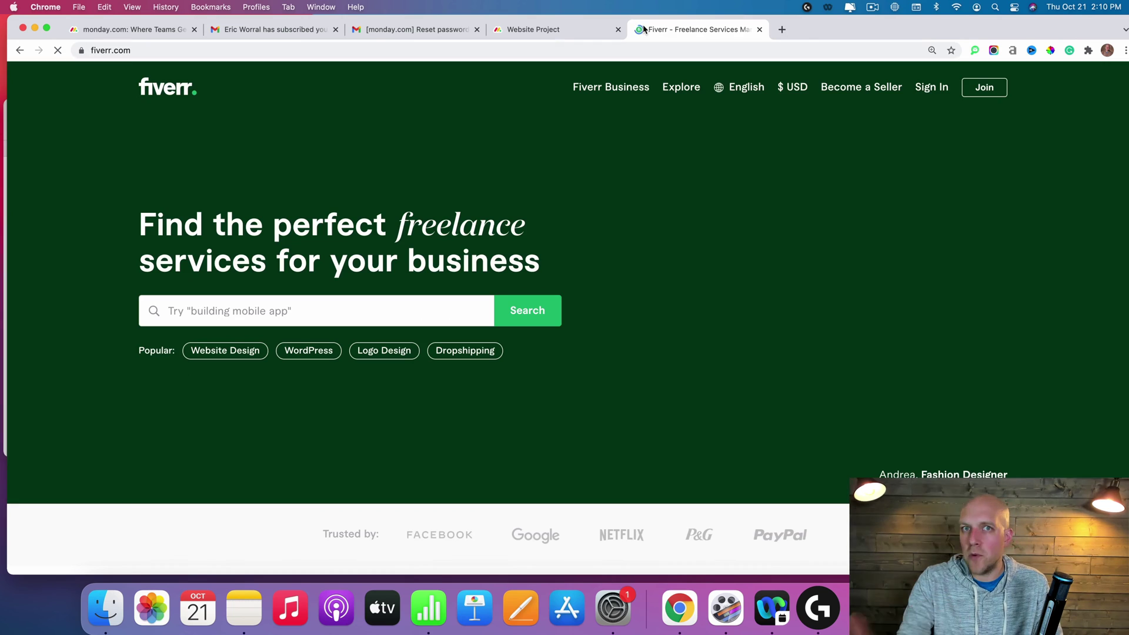
left_click(252, 311)
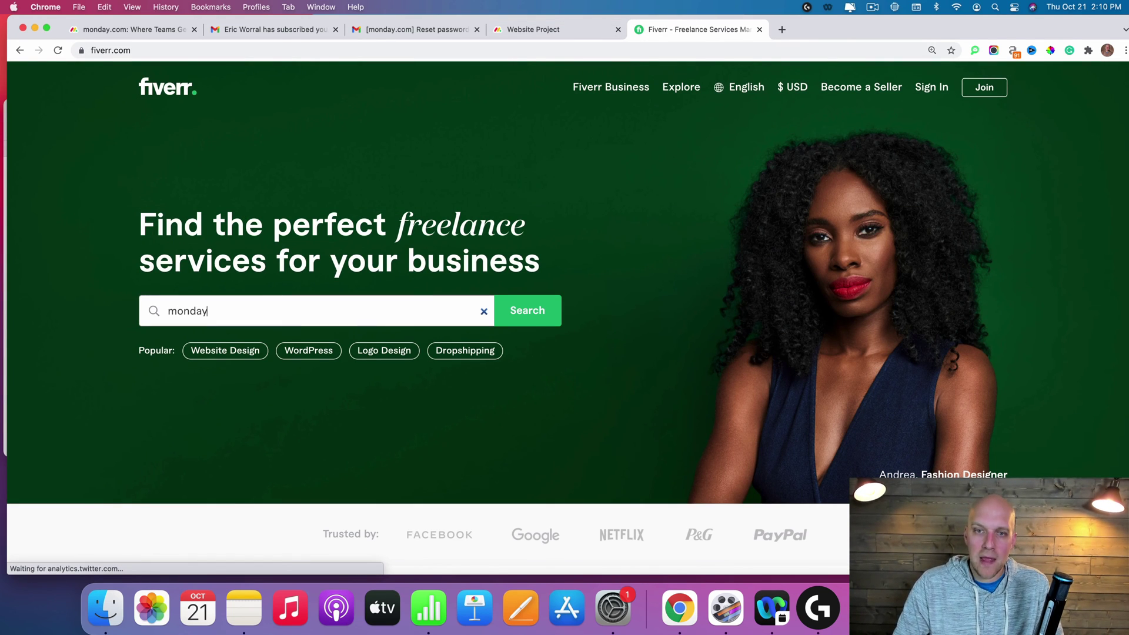
key("Return")
Browse the monday.com freelance services, and compare the Basic, Standard and Premium packages of the $25 project management platform setup service
scroll(264, 367, "down", 3)
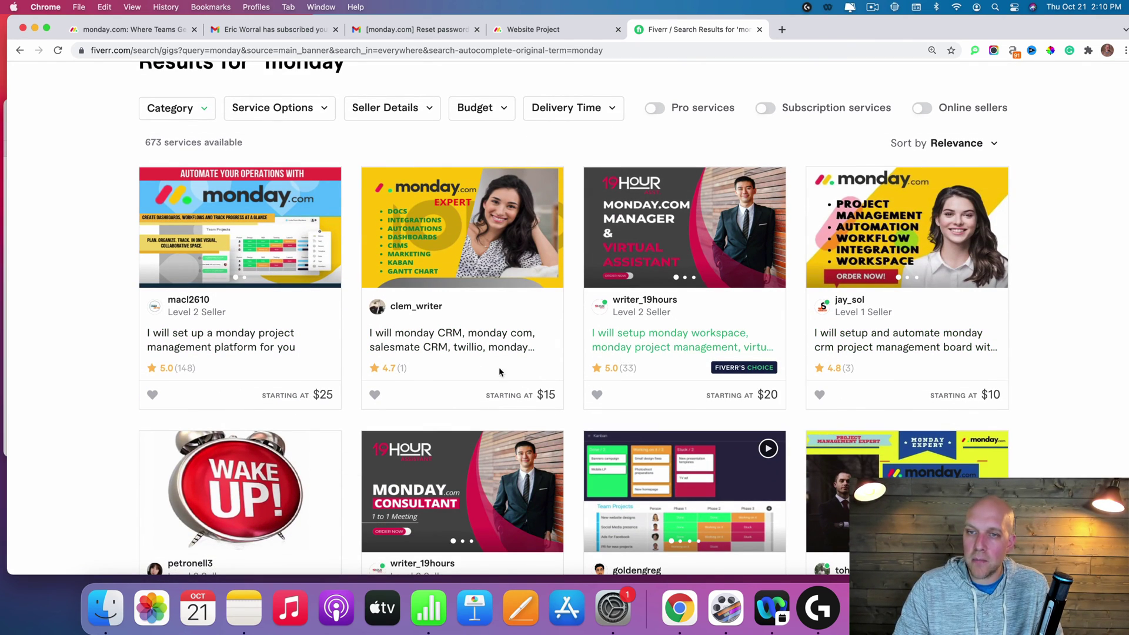
scroll(176, 353, "down", 2)
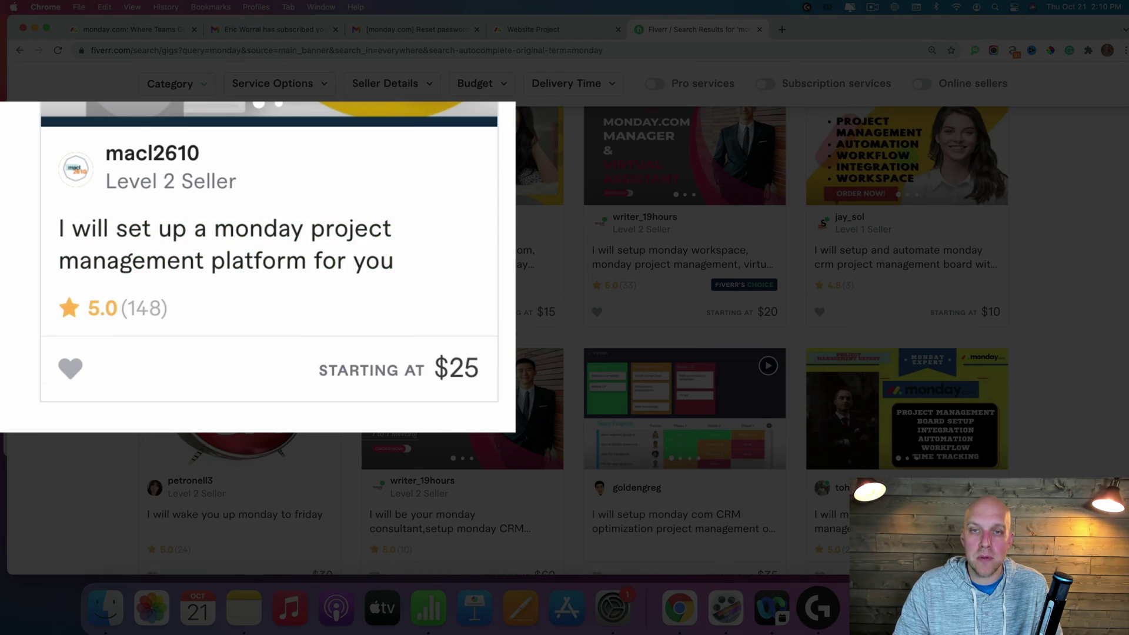
scroll(7, 263, "up", 3)
scroll(83, 269, "up", 1)
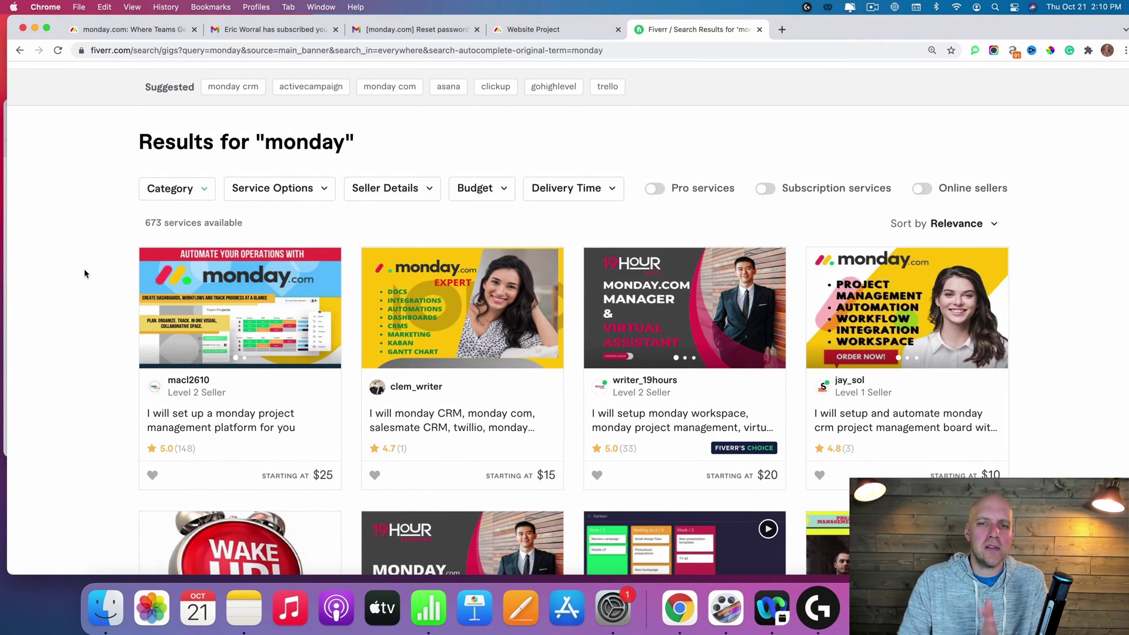
left_click(325, 477)
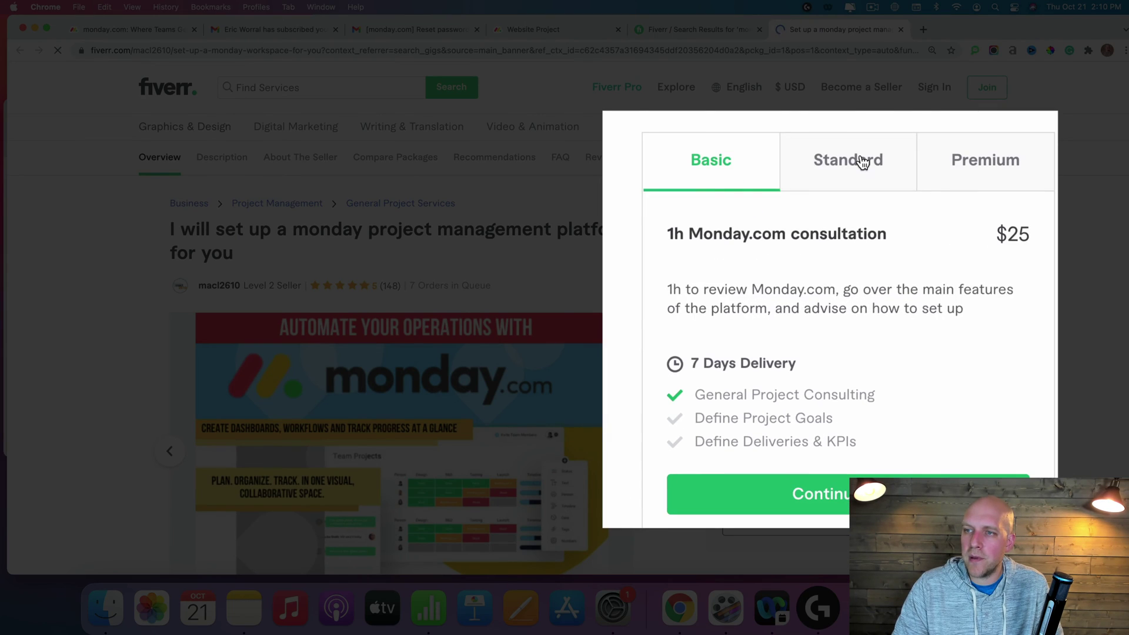
left_click(852, 215)
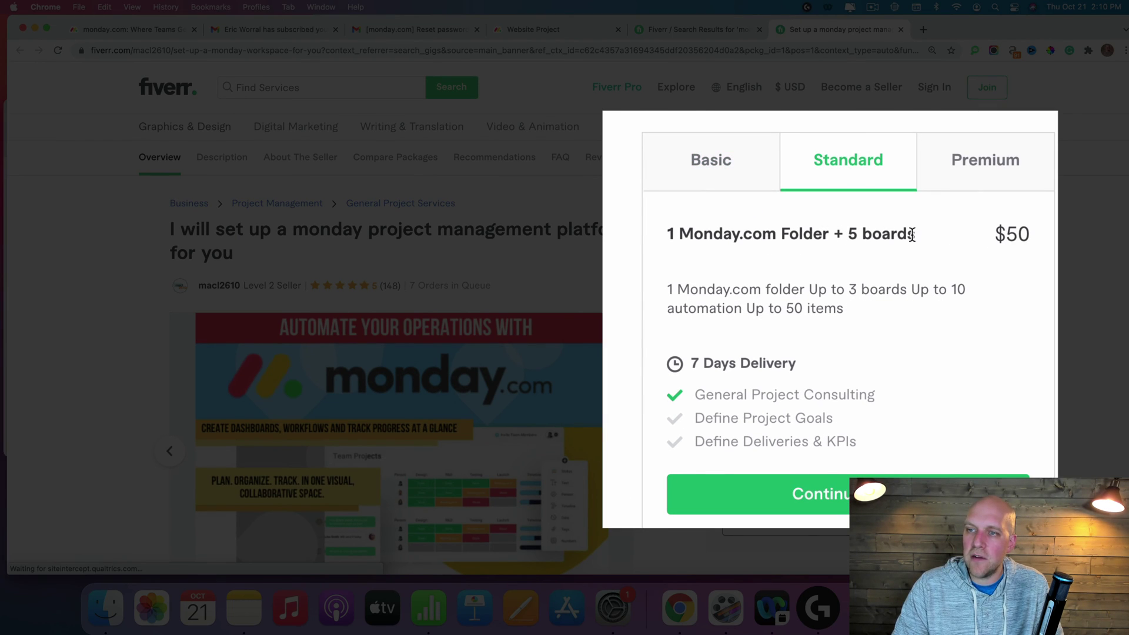
left_click(999, 170)
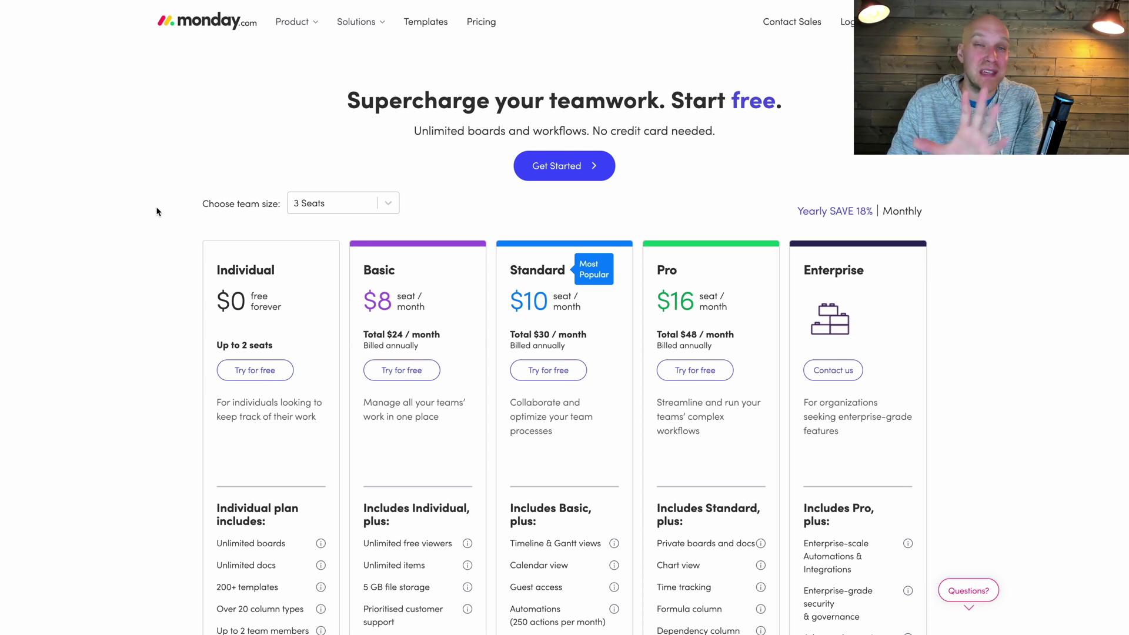
Review the monday.com pricing plans from Individual to Enterprise and the features each one includes
scroll(223, 222, "down", 1)
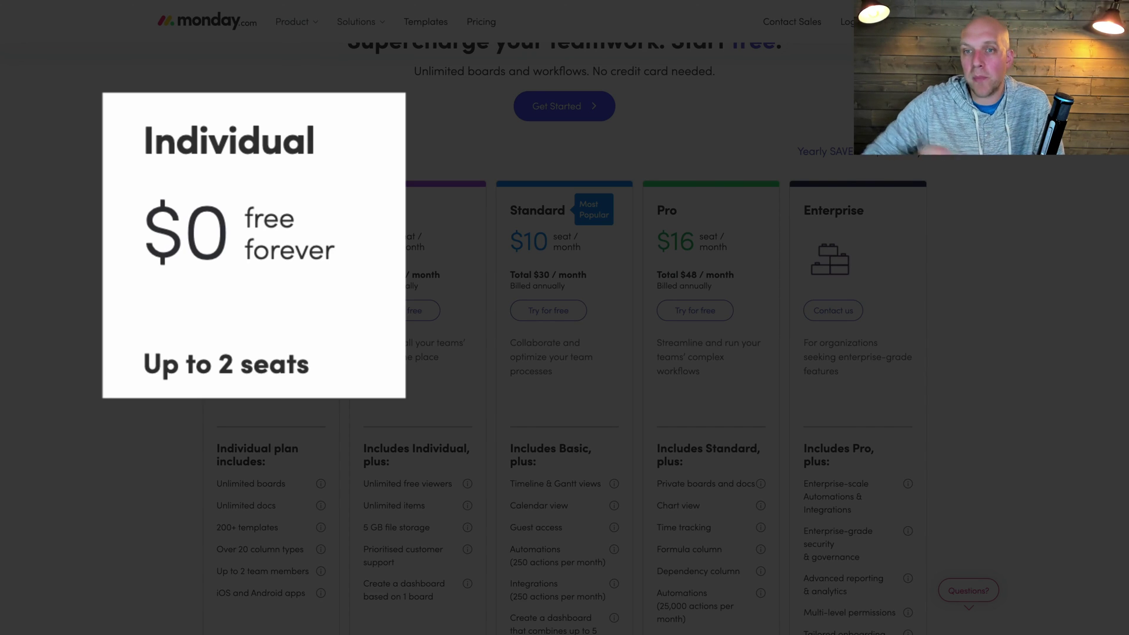
scroll(1001, 223, "down", 1)
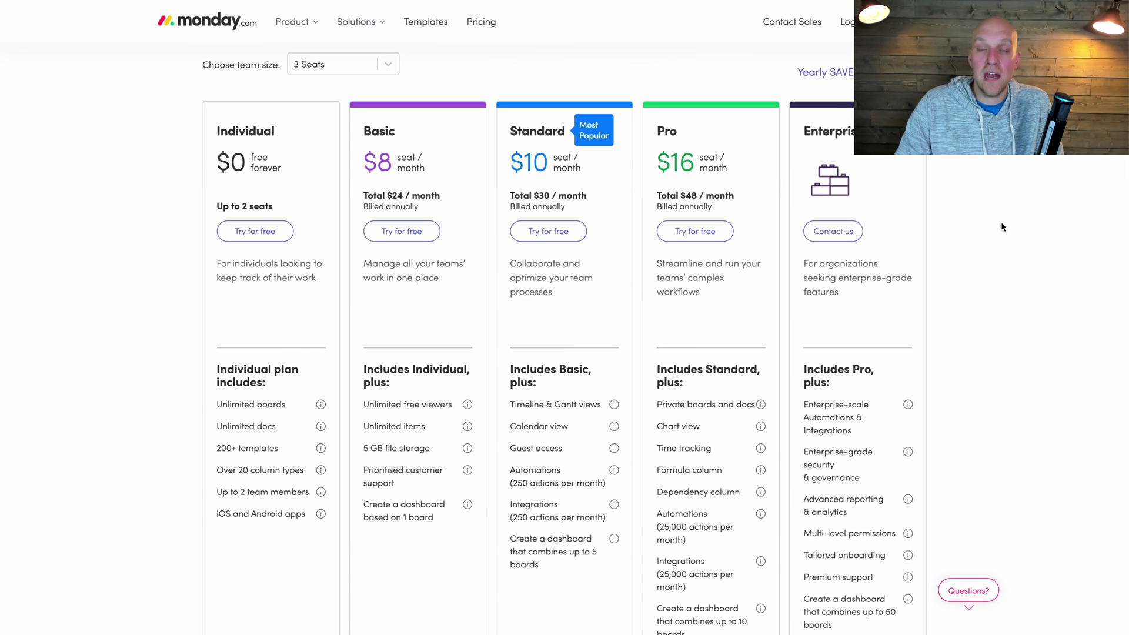